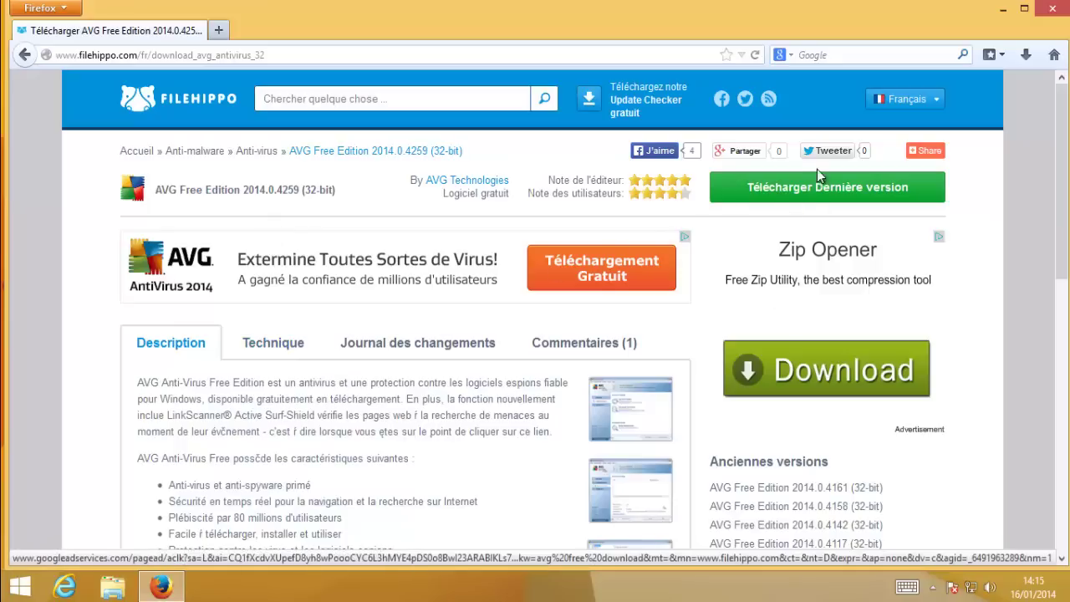
# Download the latest AVG Free Edition 2014 (32-bit) installer, save the file and show the full list of downloads.
pyautogui.click(824, 189)
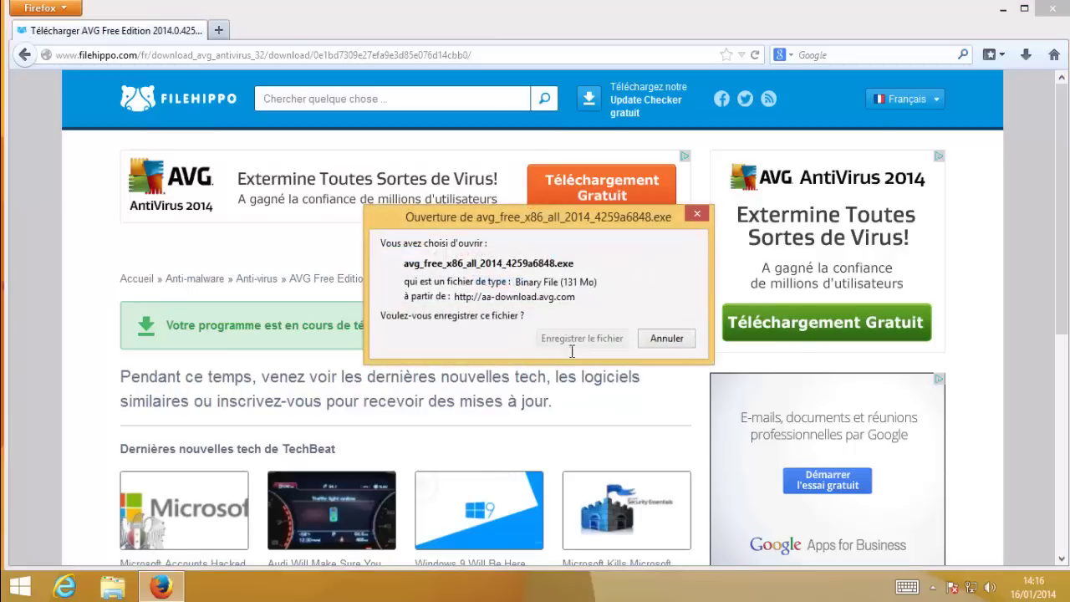
pyautogui.click(600, 337)
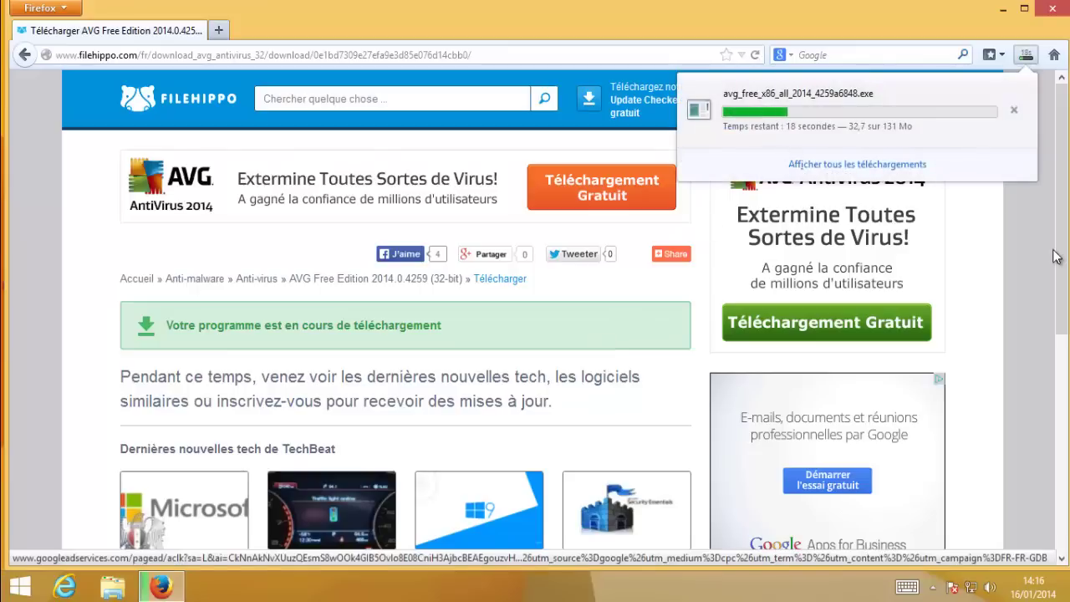
pyautogui.click(913, 167)
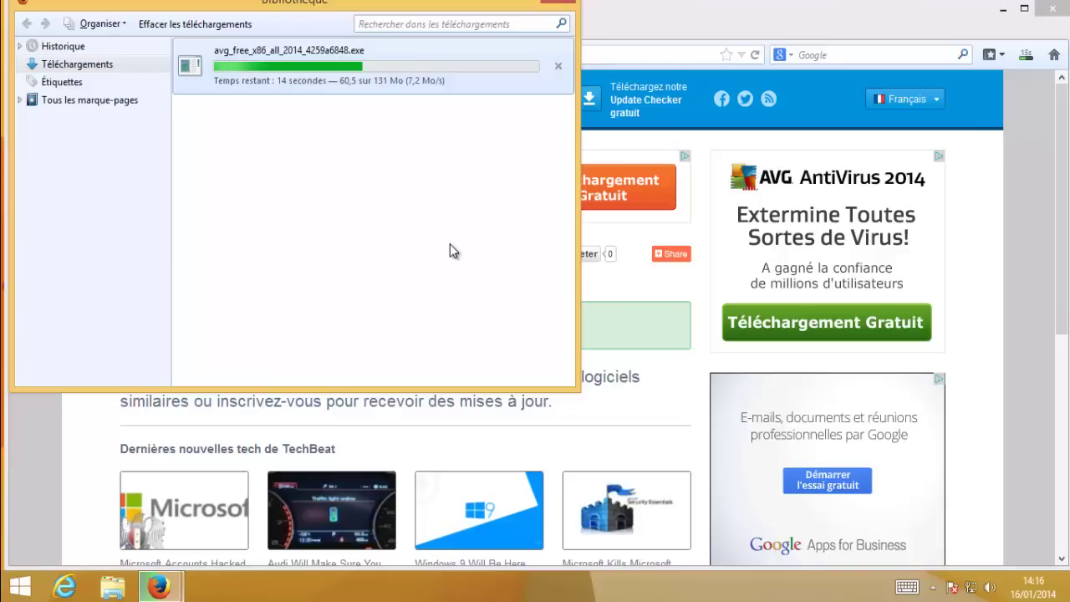
# Check this PC's system properties to see whether Windows is 32-bit or 64-bit, then put the system windows away.
pyautogui.click(115, 583)
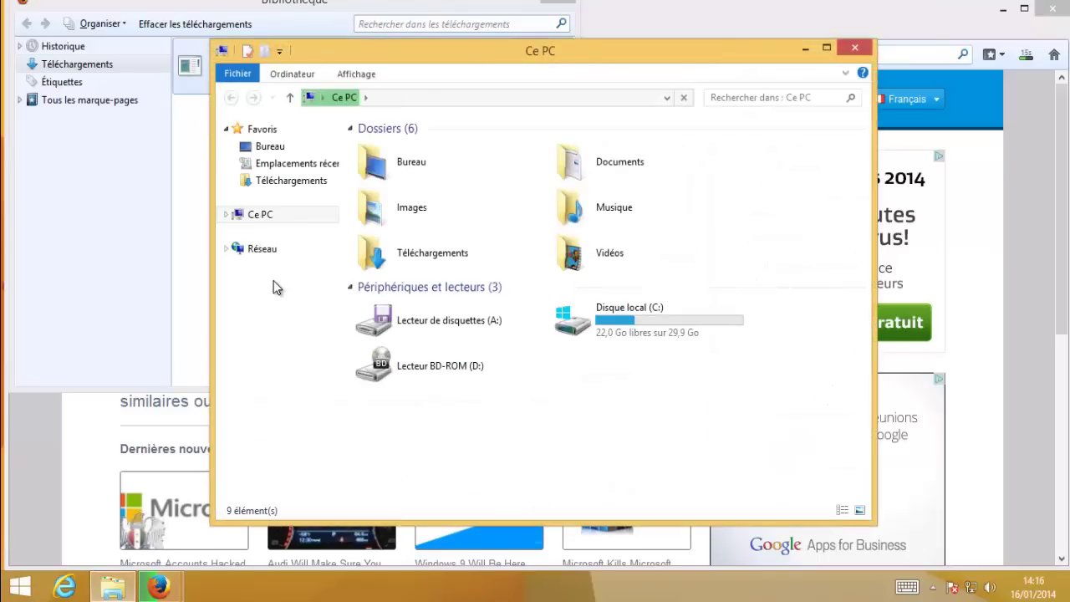
pyautogui.rightClick(265, 222)
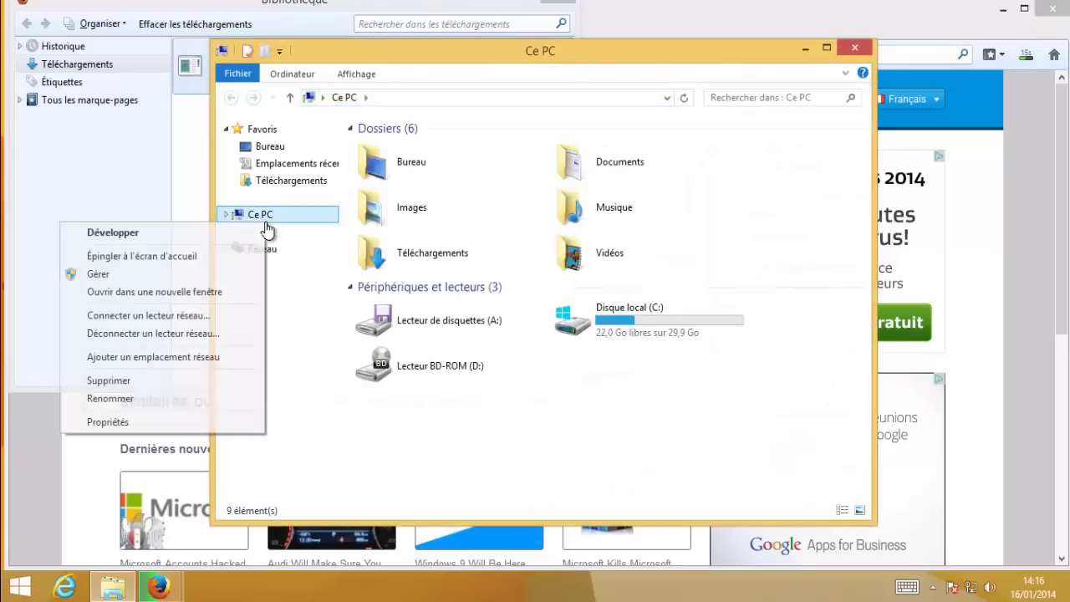
pyautogui.click(203, 428)
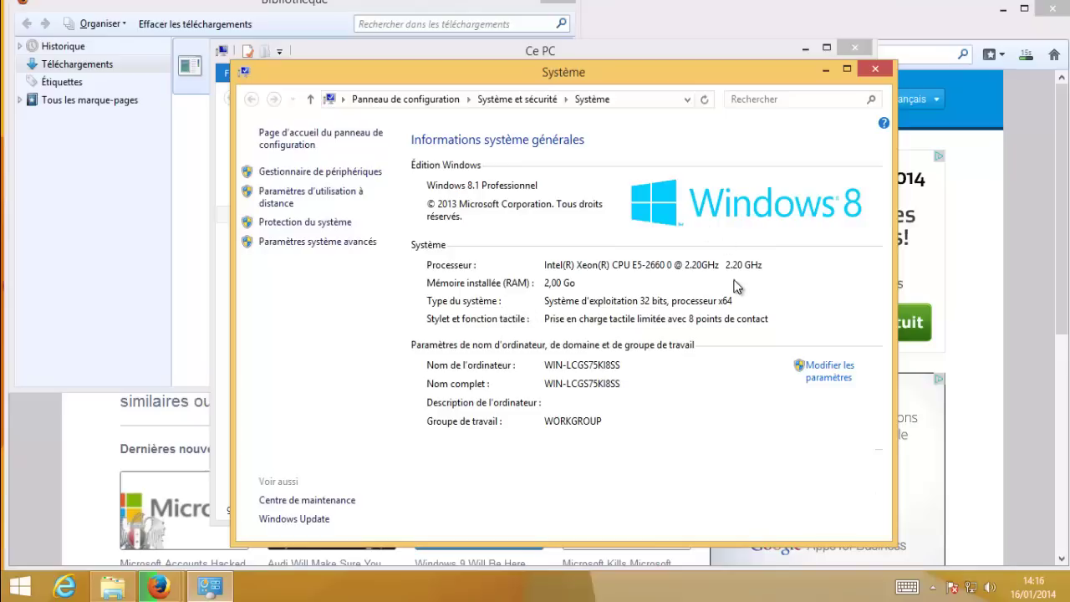
pyautogui.click(874, 70)
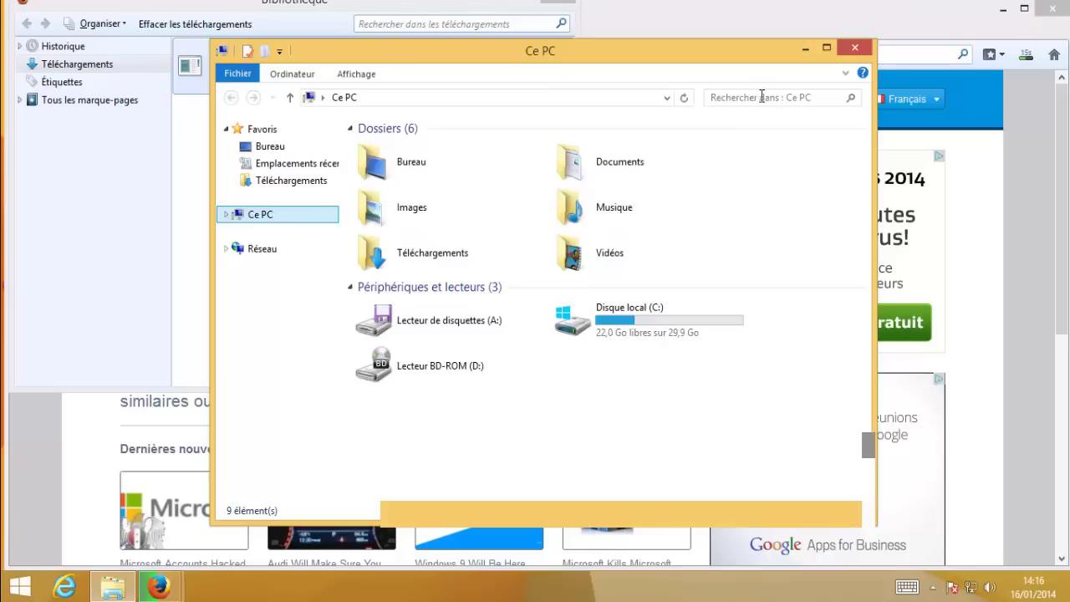
pyautogui.click(805, 50)
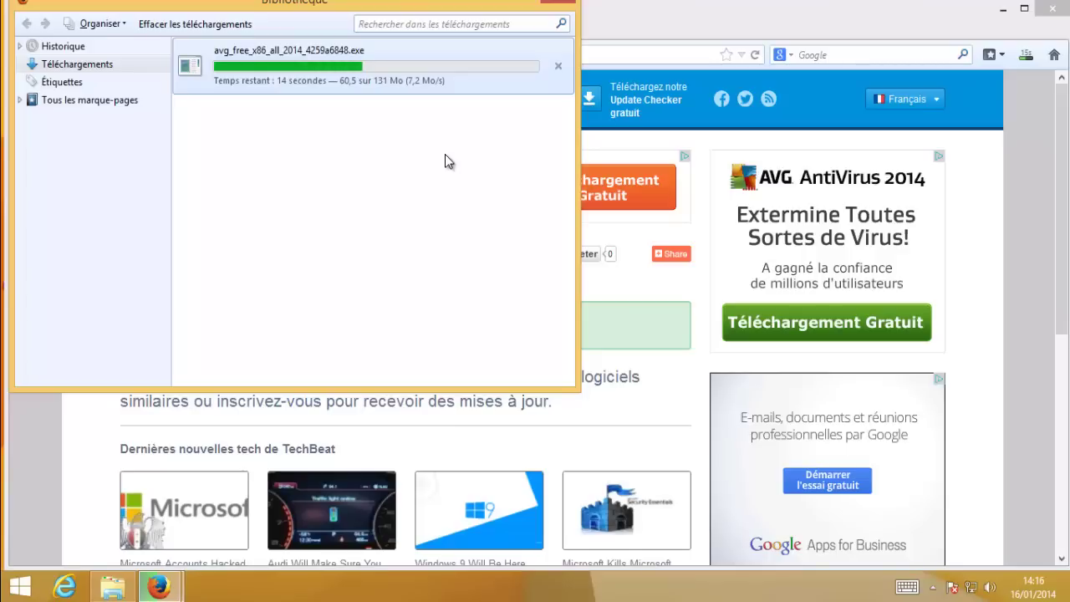
# Close the download list, minimize the browser and move the avg_free_x86_all_2014_4259a6848 installer from the Téléchargements folder to the desktop.
pyautogui.click(558, 7)
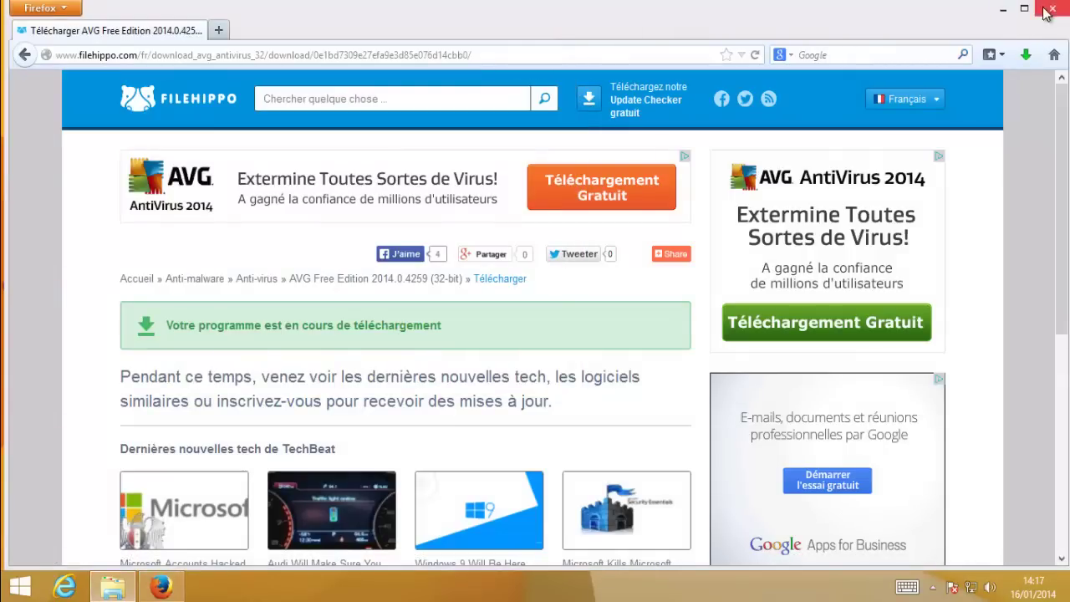
pyautogui.click(1002, 10)
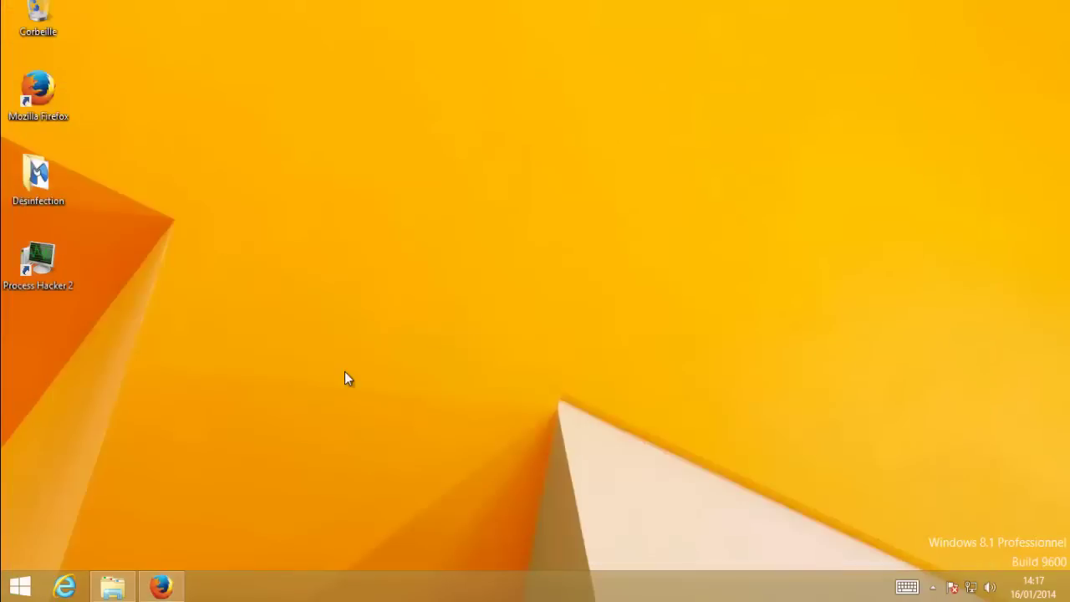
pyautogui.click(118, 586)
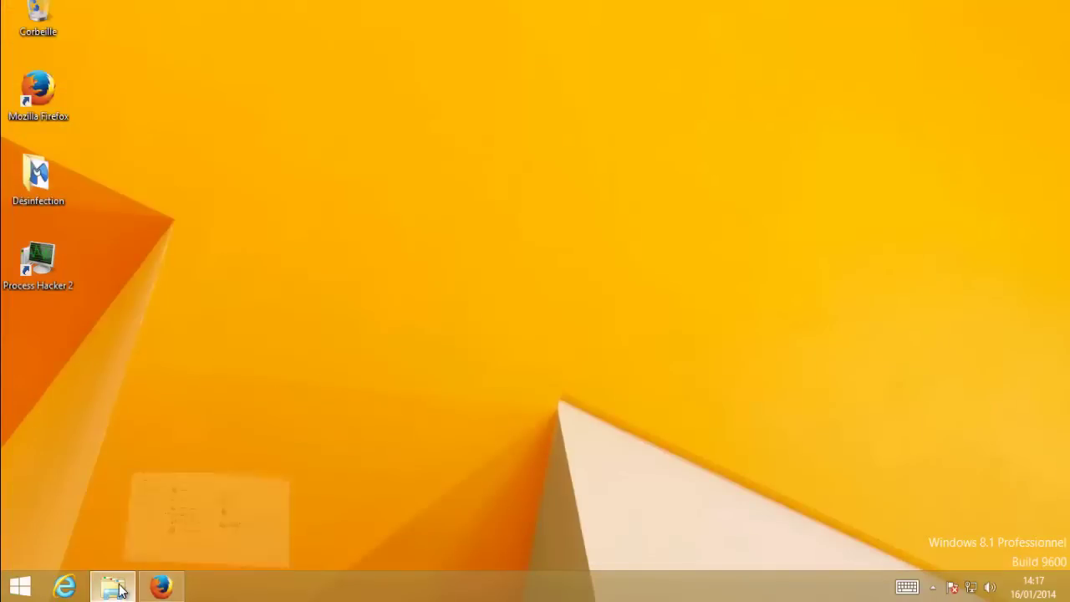
pyautogui.click(281, 187)
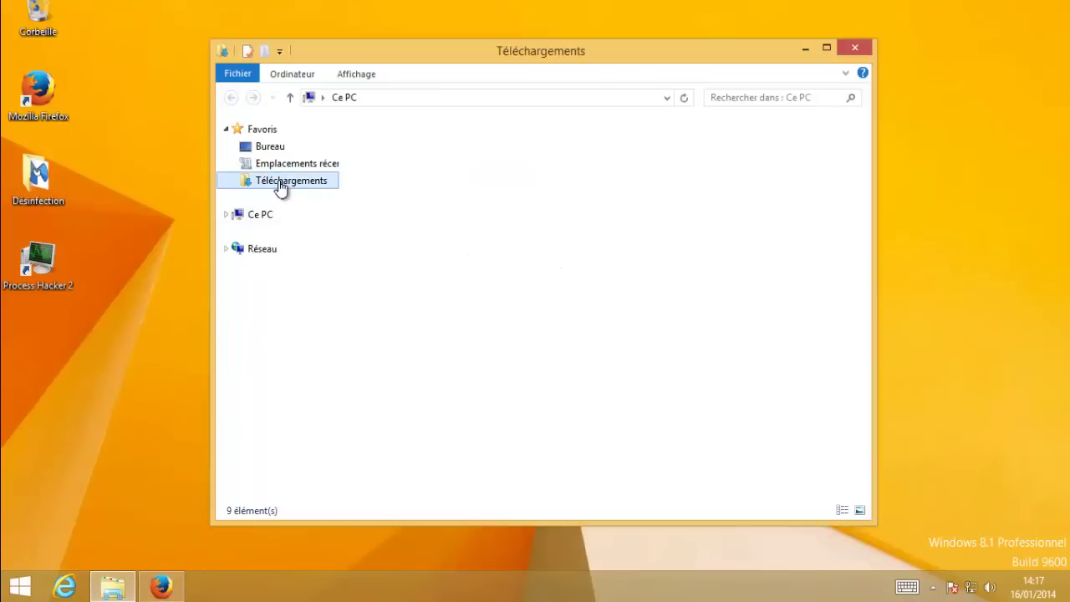
pyautogui.click(425, 148)
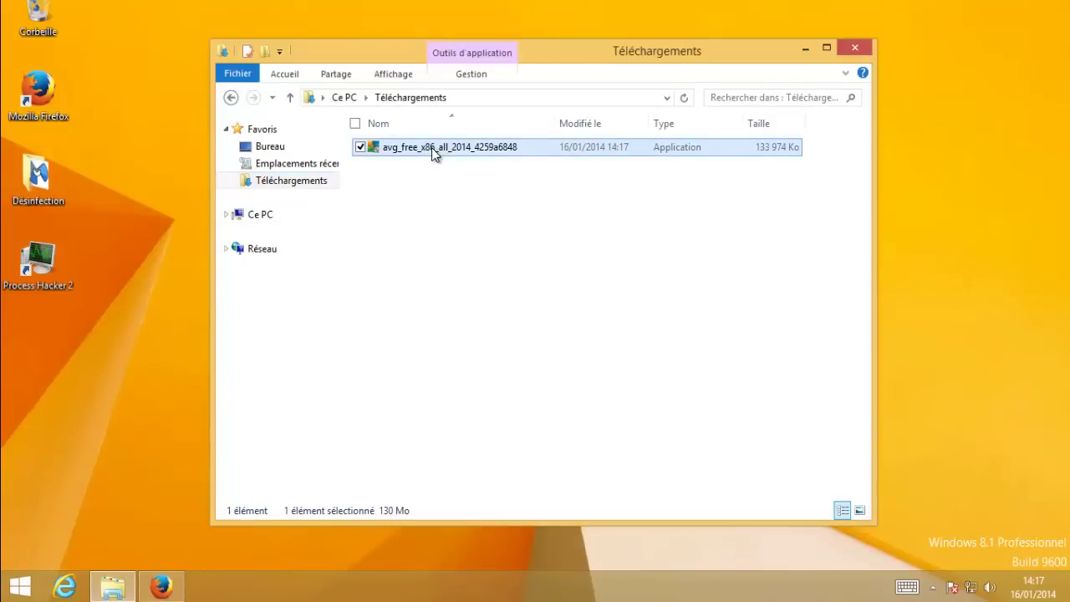
pyautogui.moveTo(431, 147); pyautogui.dragTo(52, 361)
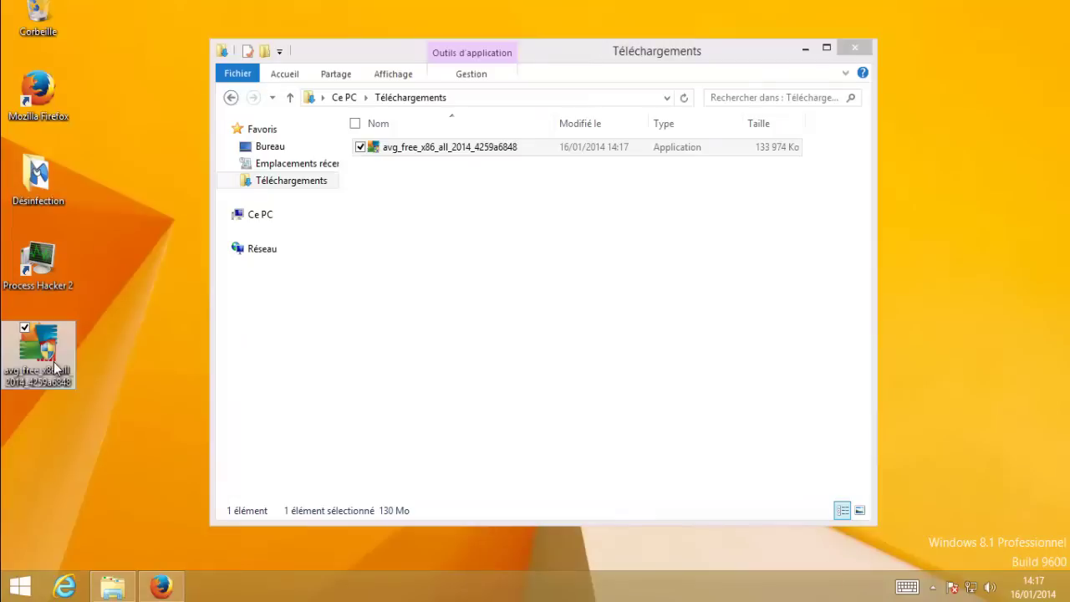
pyautogui.click(847, 47)
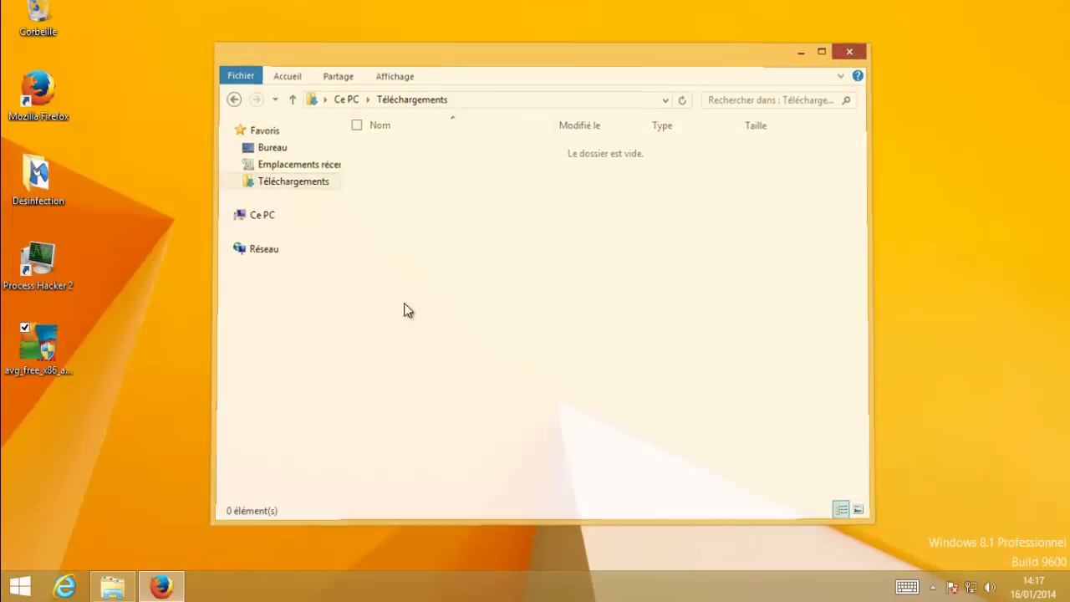
# Run the AVG installer from the desktop with administrator permission, keep Français as the language and accept the licence agreement.
pyautogui.doubleClick(26, 371)
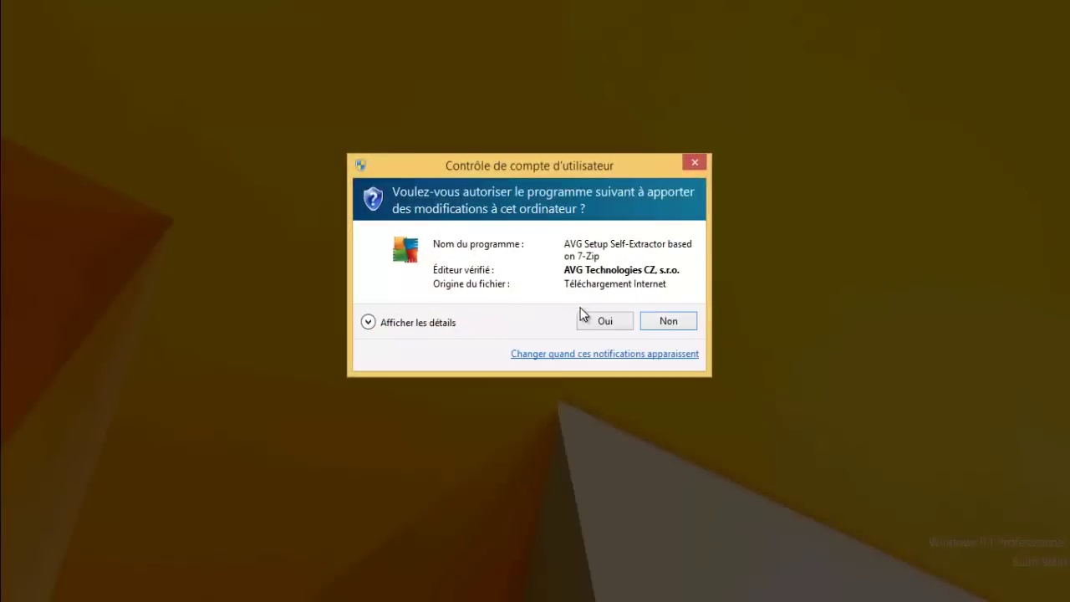
pyautogui.click(603, 322)
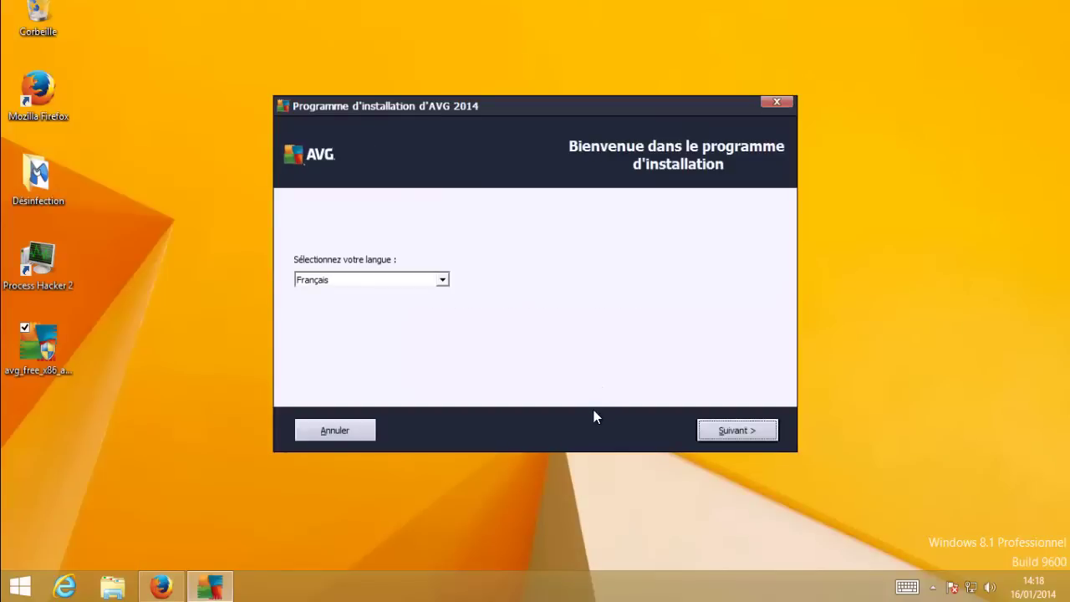
pyautogui.click(724, 434)
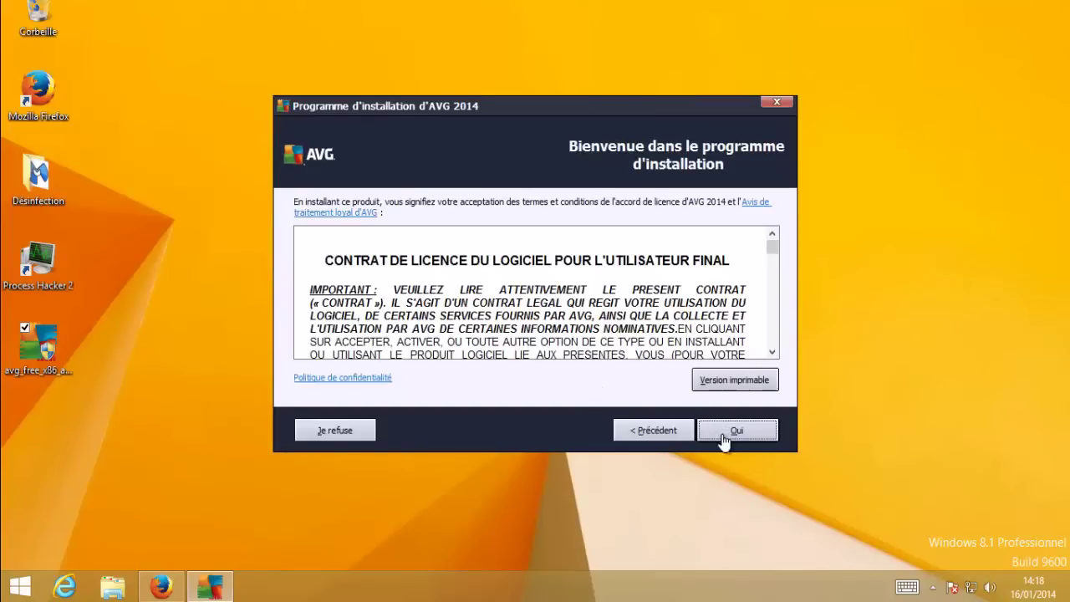
pyautogui.click(723, 435)
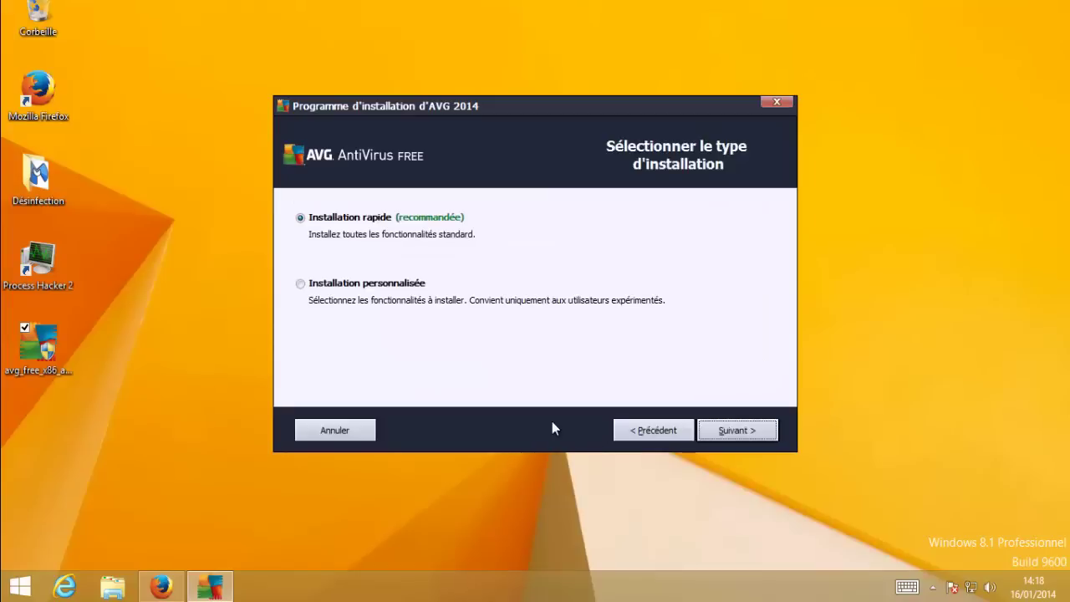
# Choose the custom installation in C:\Program Files\AVG\AVG2014\, keep all components selected and start installing.
pyautogui.click(343, 288)
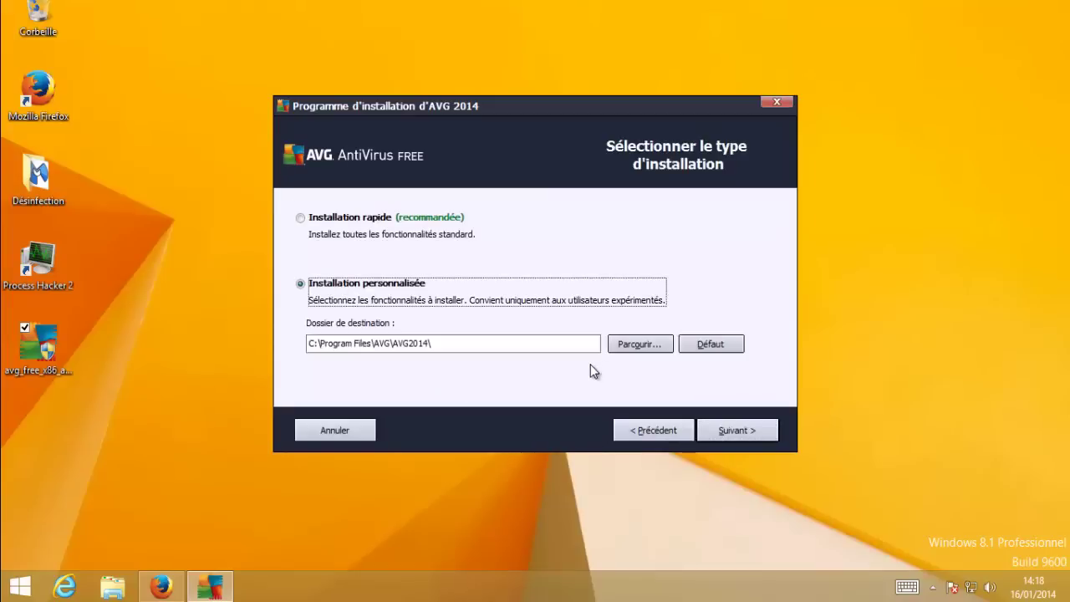
pyautogui.click(749, 428)
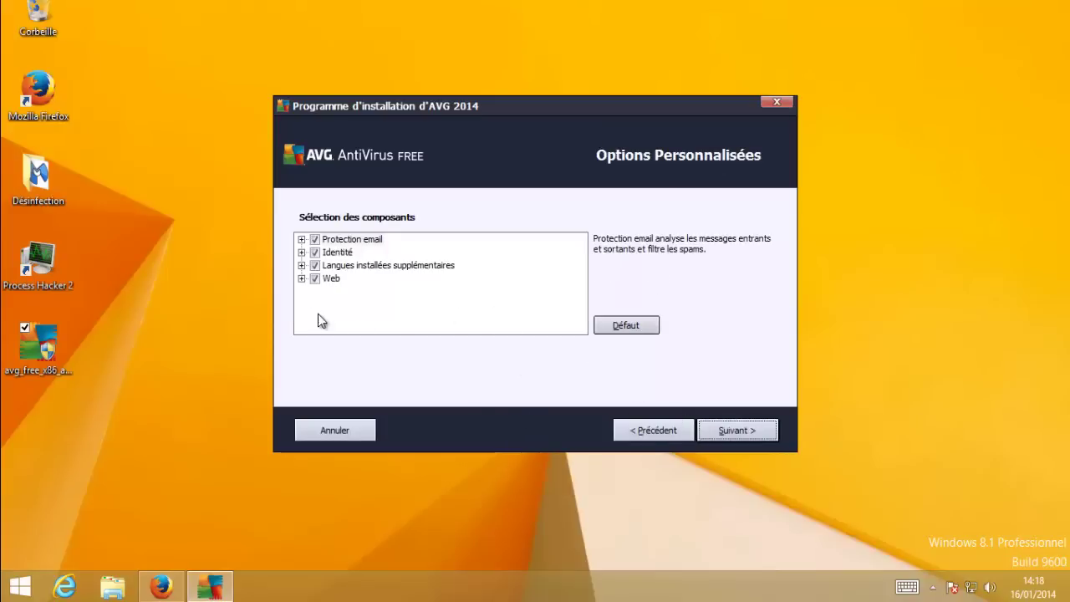
pyautogui.click(301, 278)
pyautogui.click(303, 279)
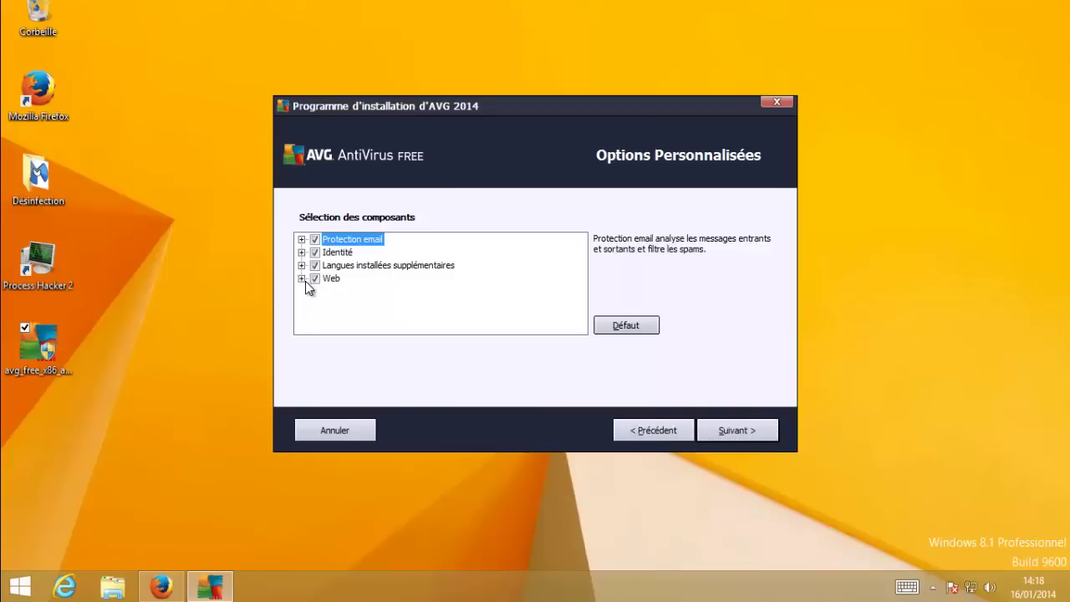
pyautogui.click(302, 279)
pyautogui.click(739, 436)
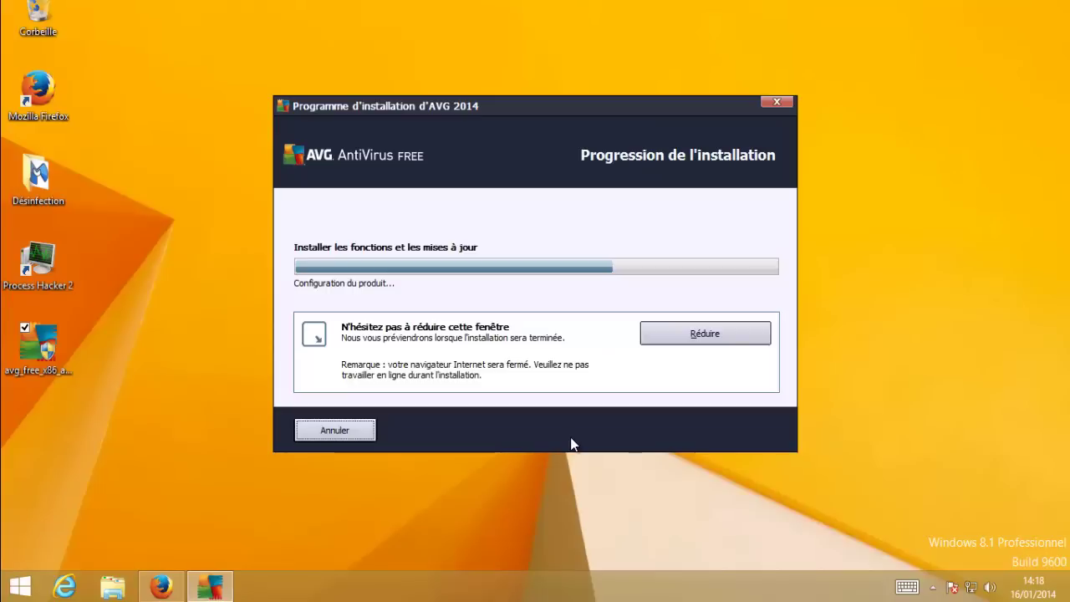
# Open Process Hacker to examine the running installer processes at the end of the list, then minimize it.
pyautogui.doubleClick(44, 264)
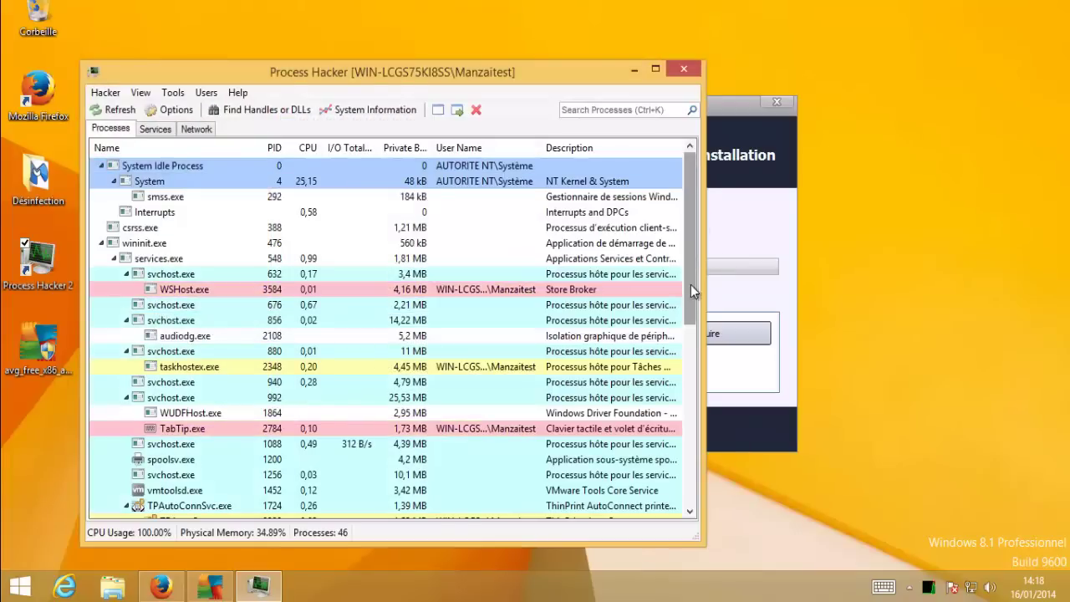
pyautogui.moveTo(690, 285); pyautogui.dragTo(708, 519)
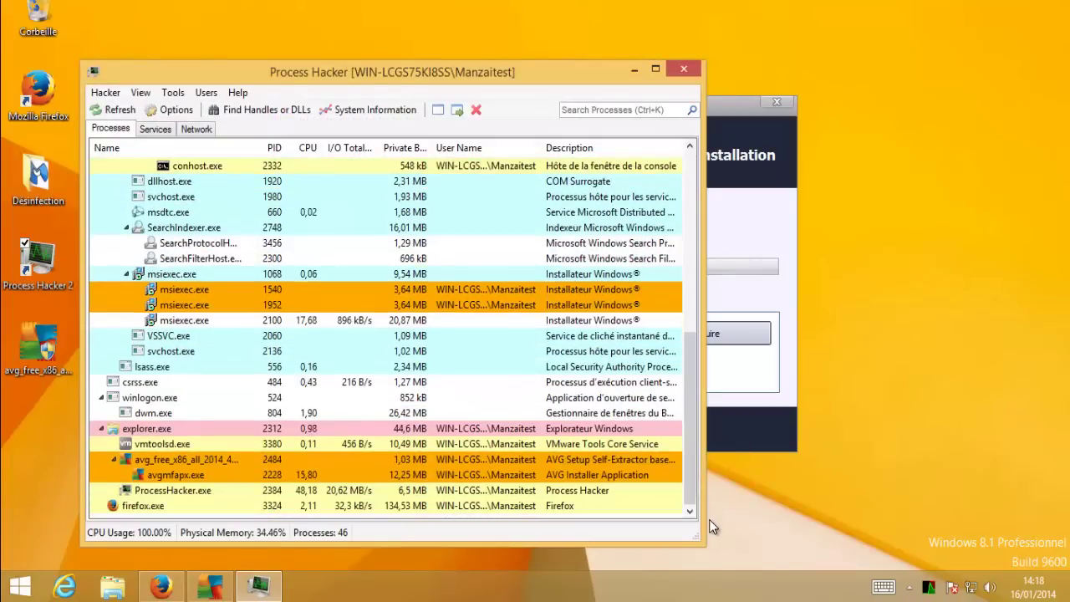
pyautogui.click(633, 72)
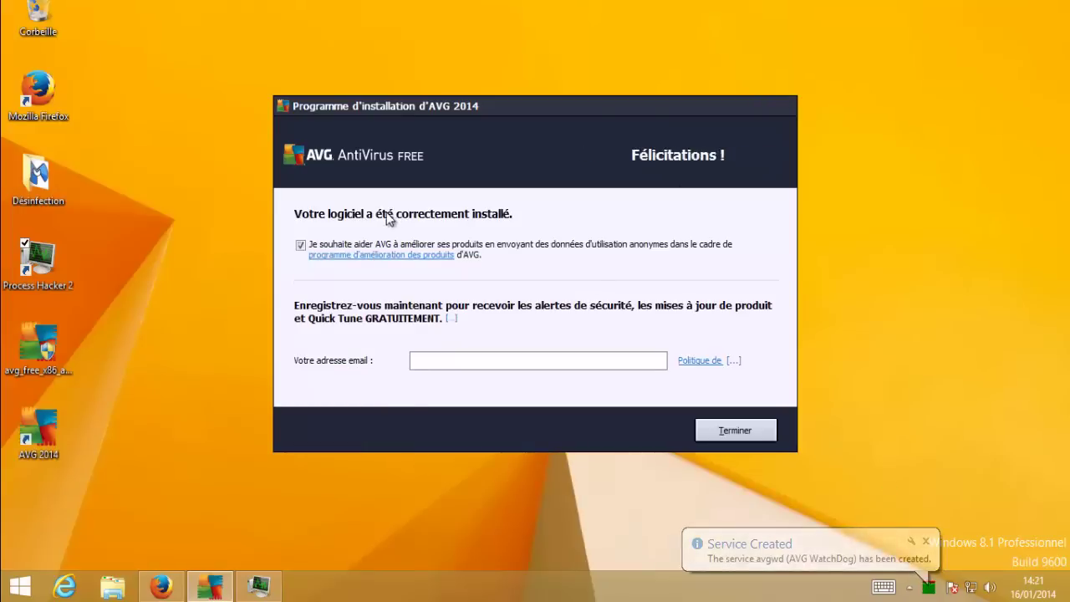
# Opt out of sending anonymous usage data to AVG and finish the setup without registering an email address.
pyautogui.click(301, 244)
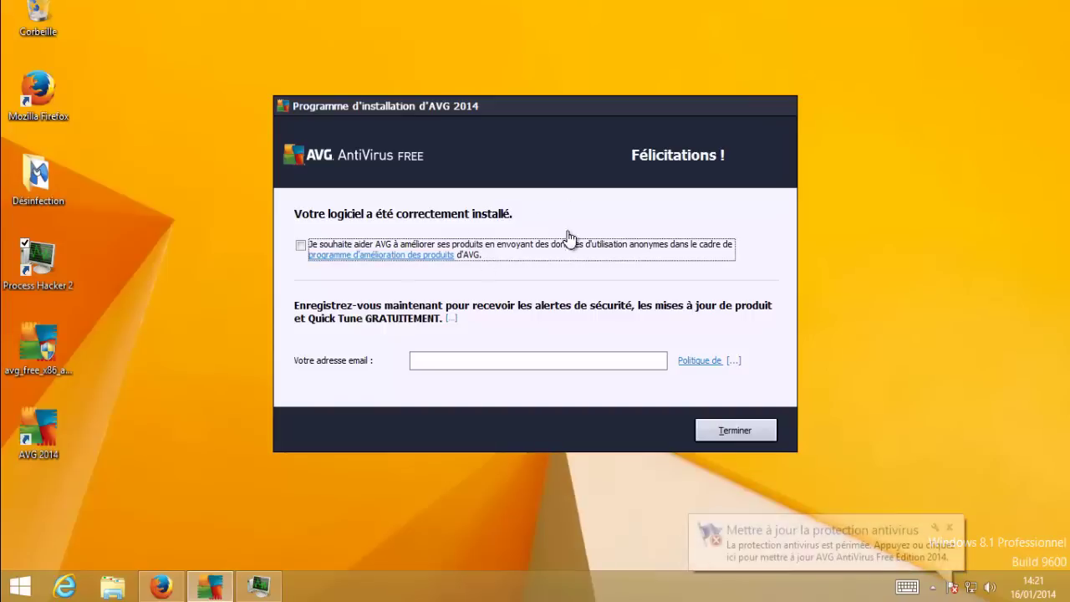
pyautogui.click(707, 431)
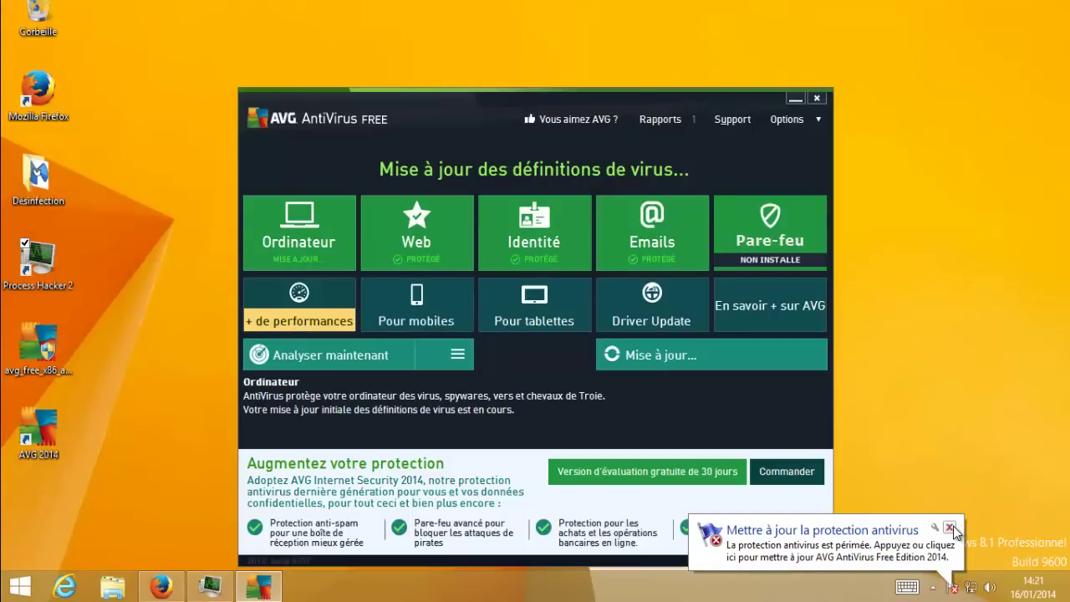
# Dismiss the Windows antivirus and spyware protection alerts and move the AVG window slightly higher on the desktop.
pyautogui.click(951, 526)
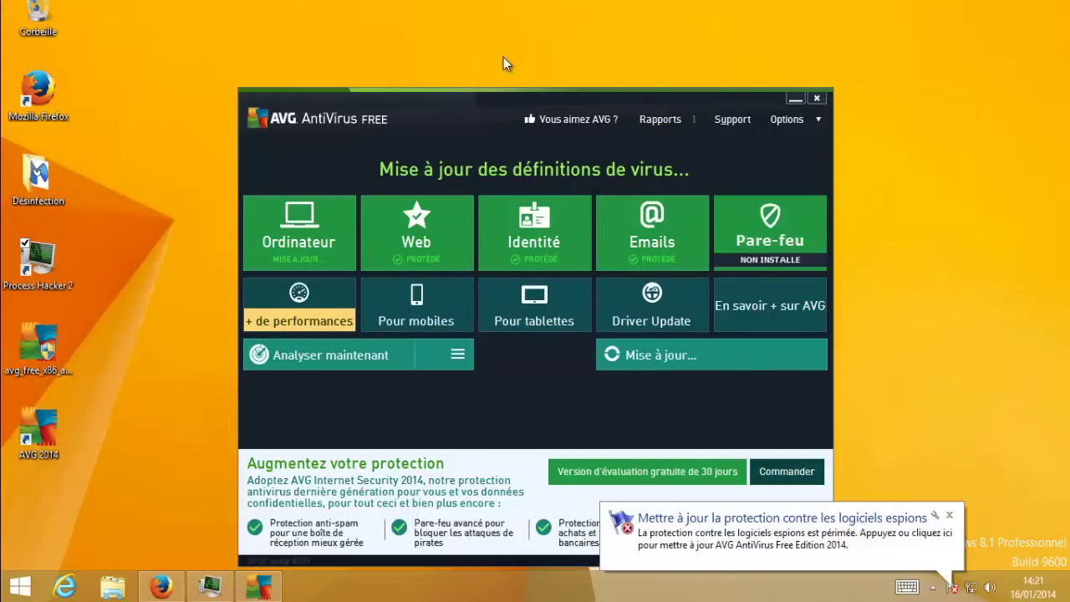
pyautogui.moveTo(423, 89); pyautogui.dragTo(418, 61)
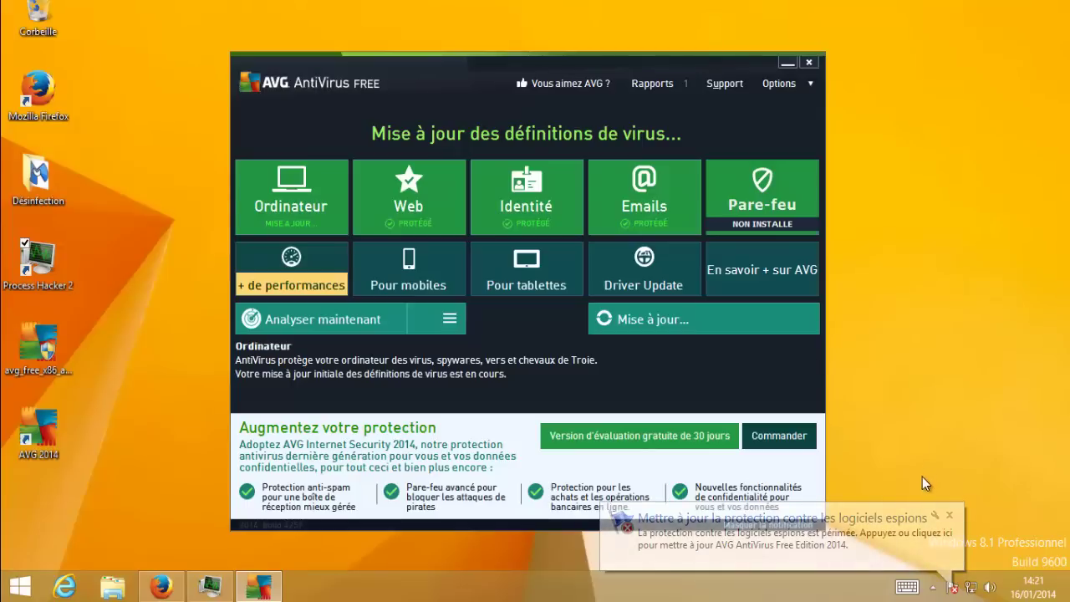
pyautogui.click(950, 516)
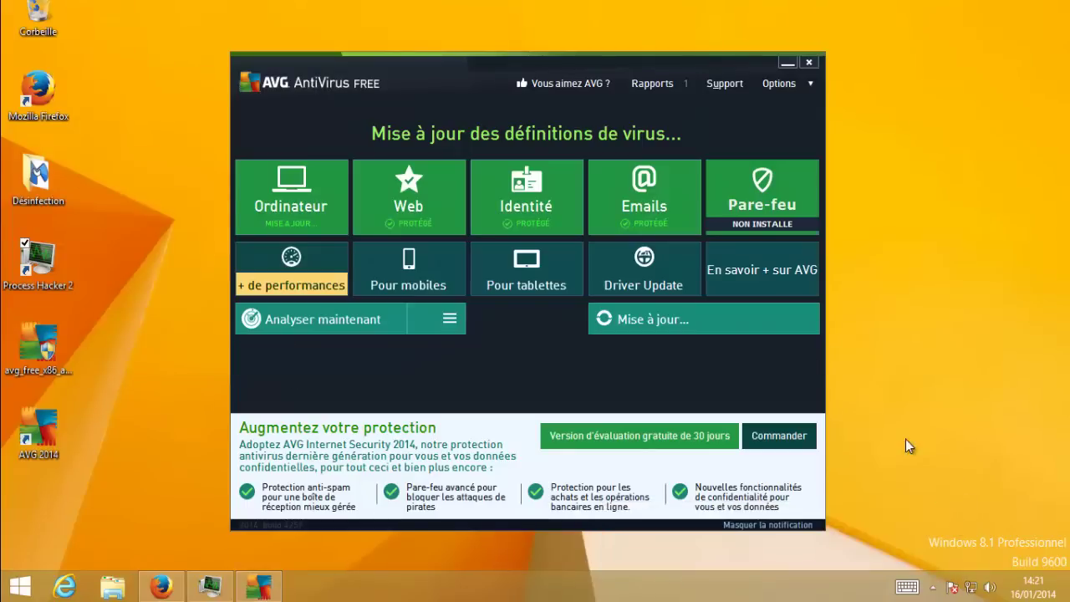
# Check the initial virus definition update in AVG's reports, returning to the overview and reopening them to follow its progress.
pyautogui.click(646, 321)
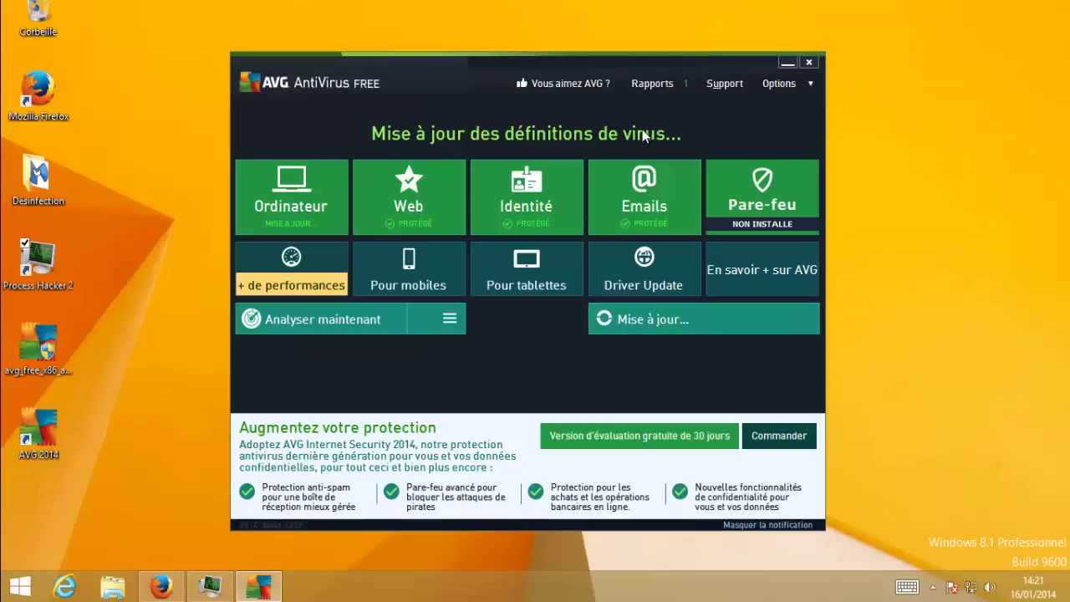
pyautogui.click(667, 85)
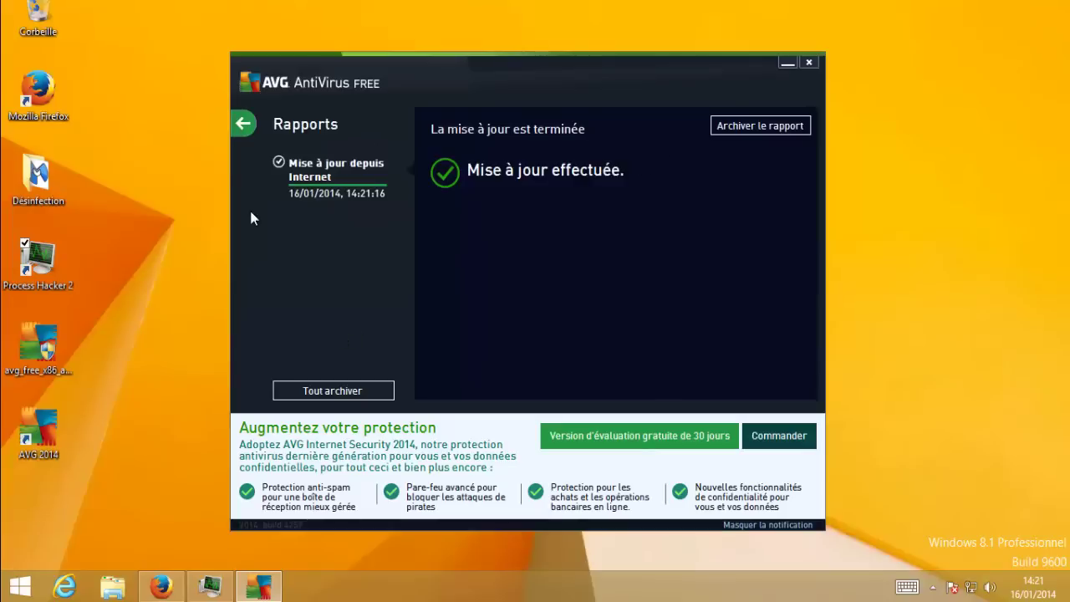
pyautogui.click(244, 123)
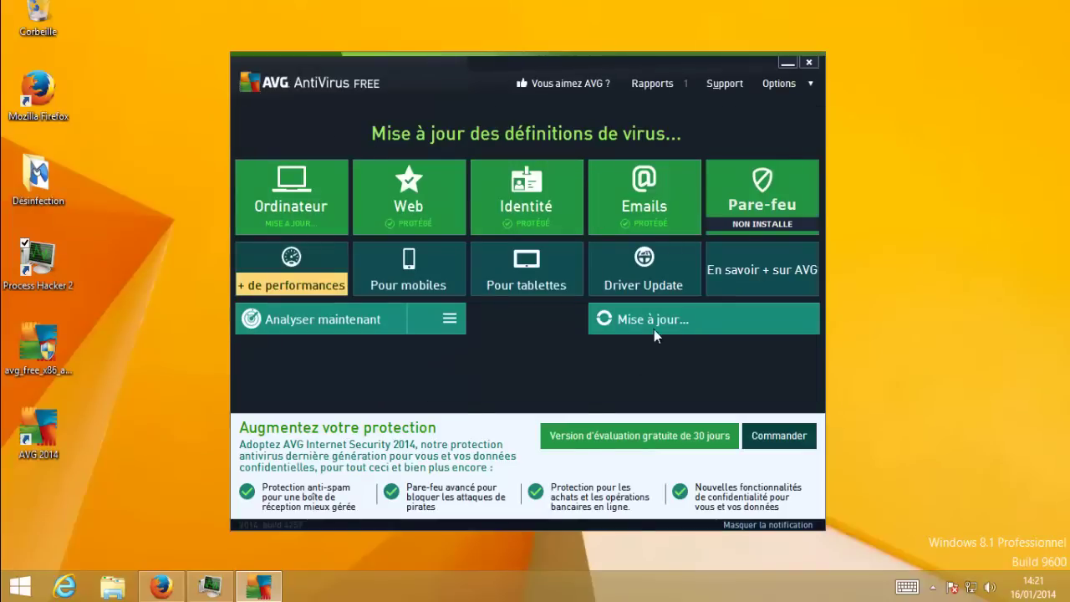
pyautogui.moveTo(657, 323)
pyautogui.click(656, 83)
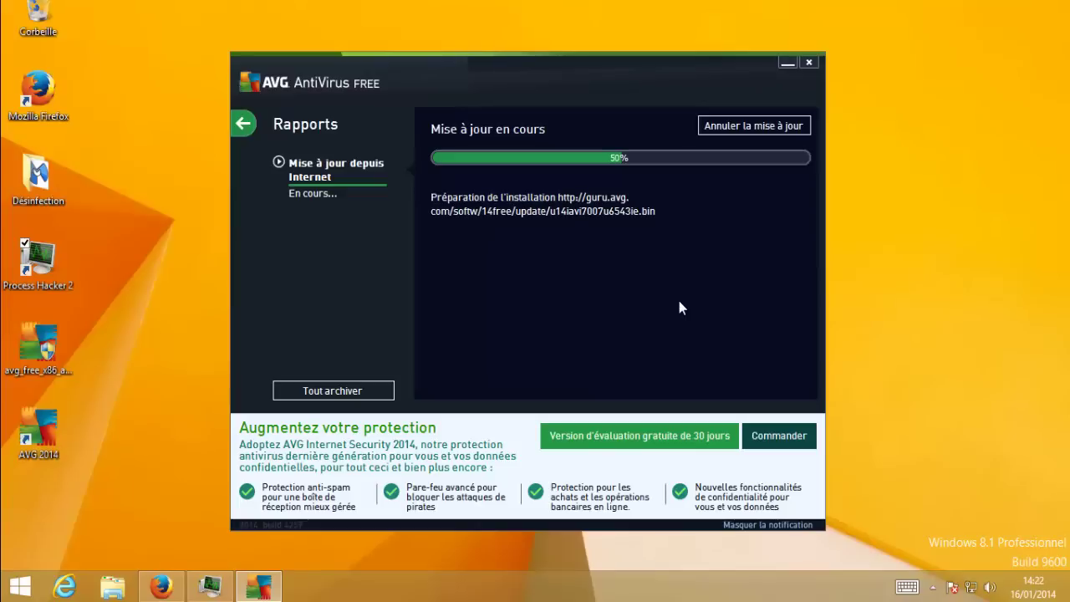
# Examine the computer, web and identity protection components from the AVG overview, dismissing the update notification.
pyautogui.click(243, 125)
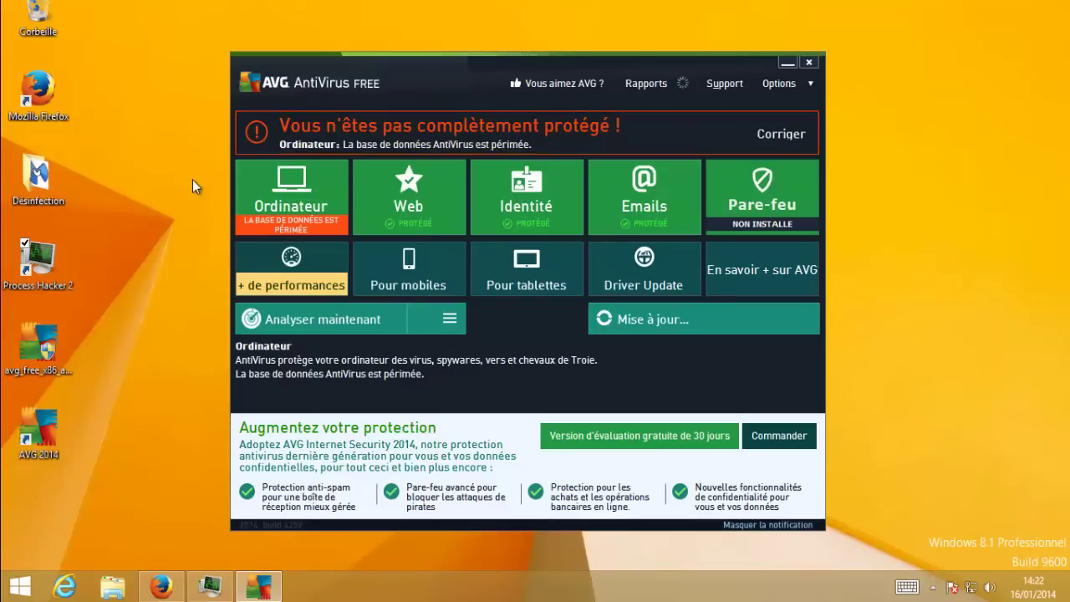
pyautogui.click(306, 208)
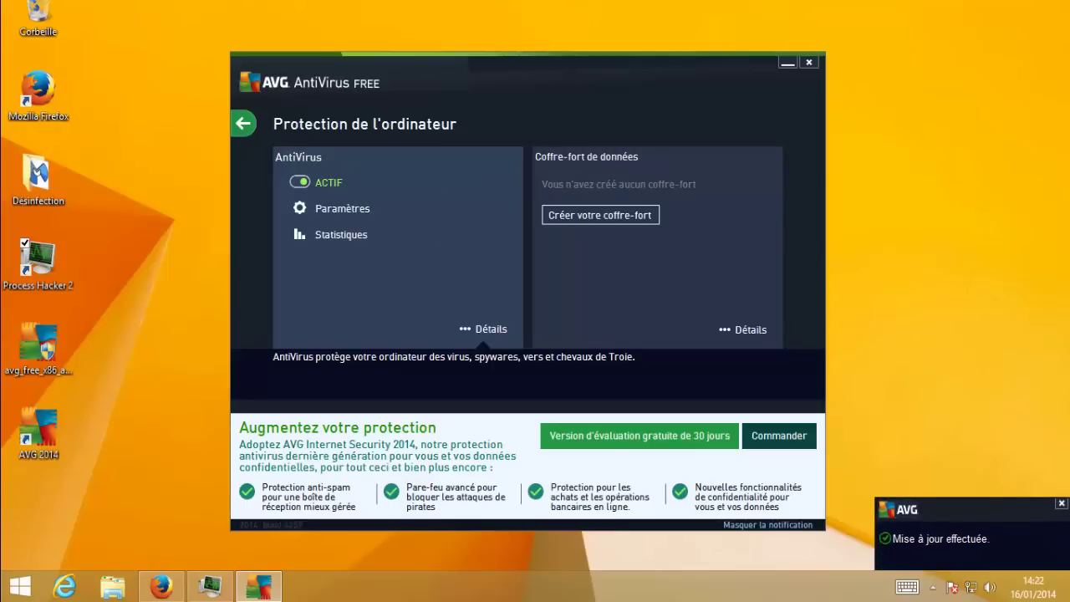
pyautogui.click(1061, 504)
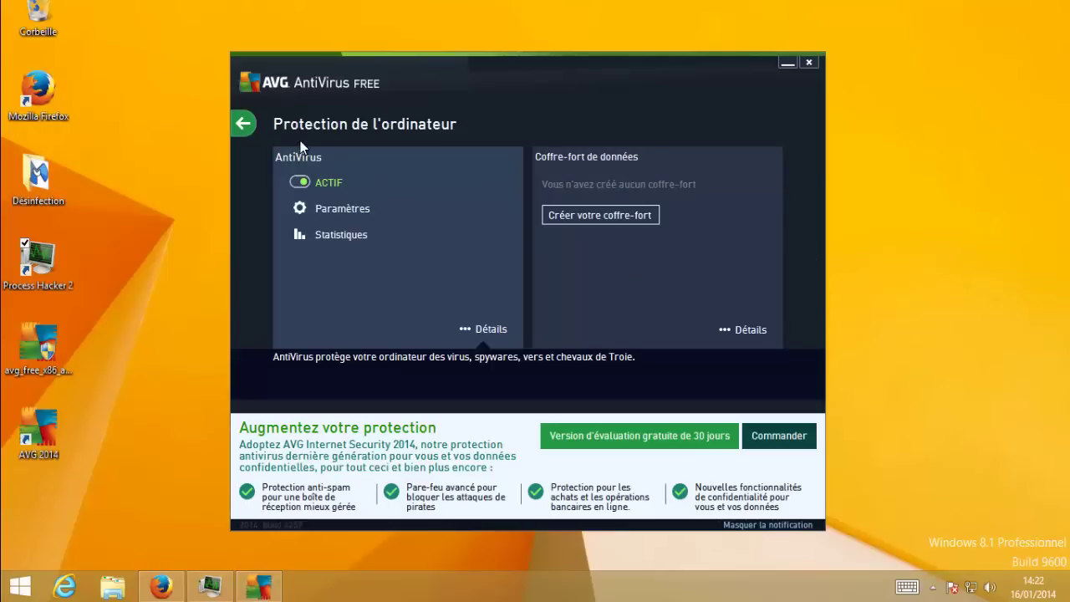
pyautogui.click(240, 125)
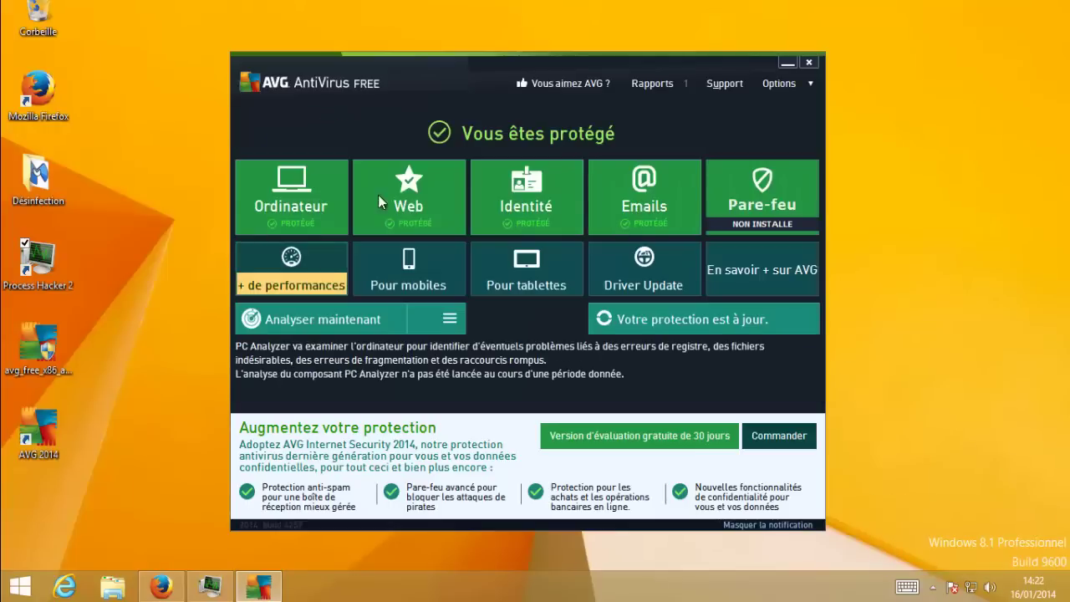
pyautogui.click(411, 205)
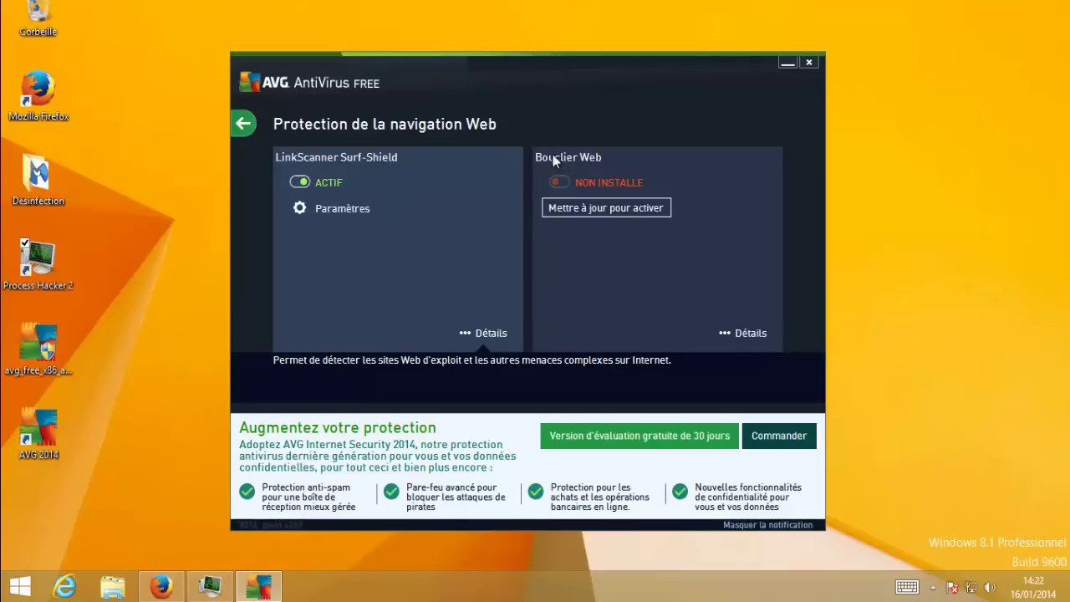
pyautogui.click(244, 125)
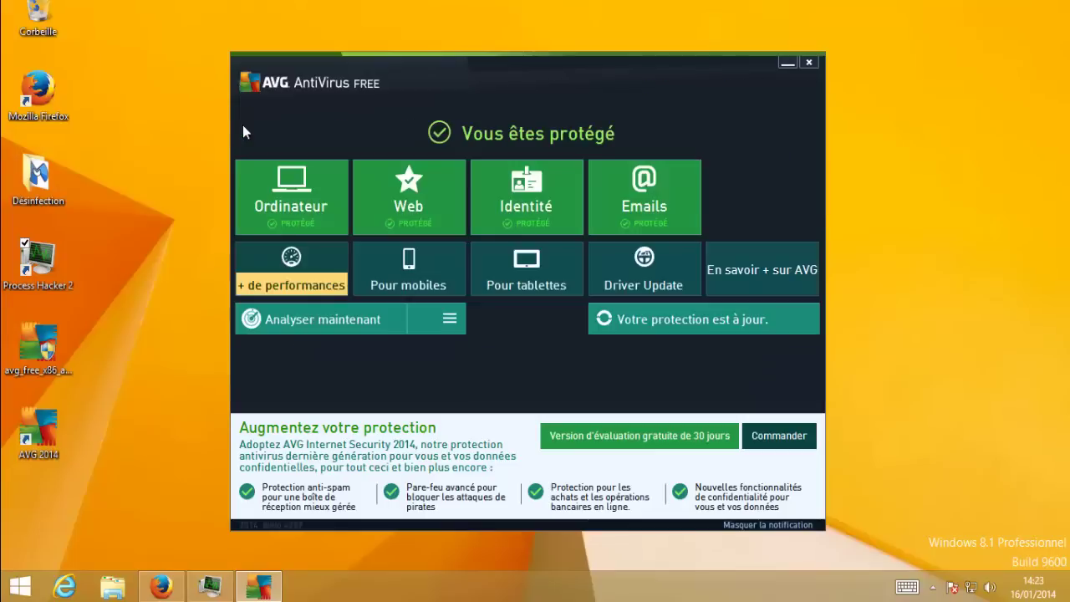
pyautogui.click(524, 203)
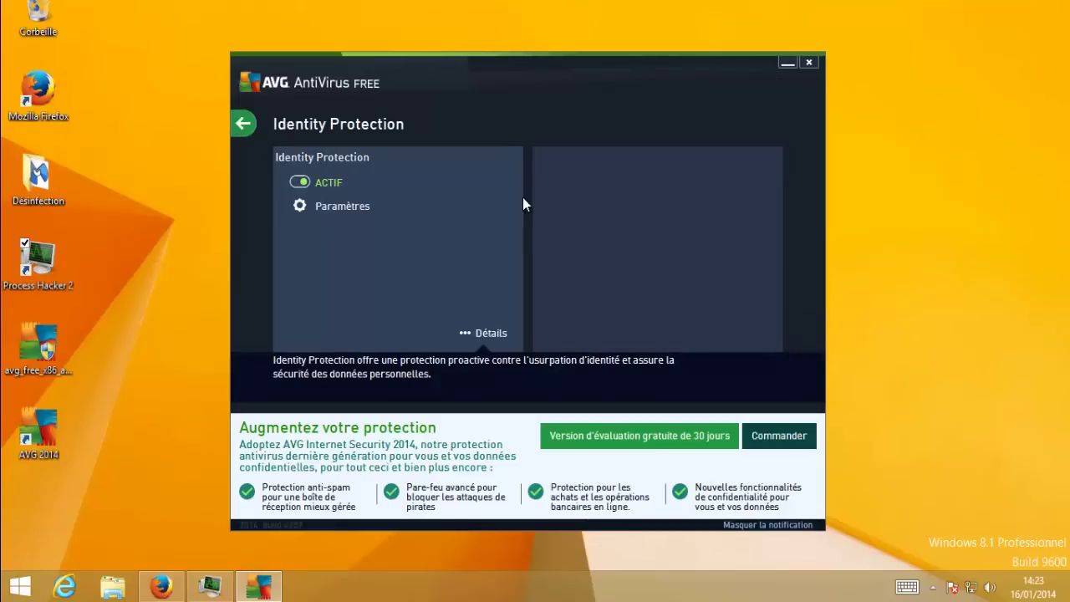
pyautogui.click(244, 124)
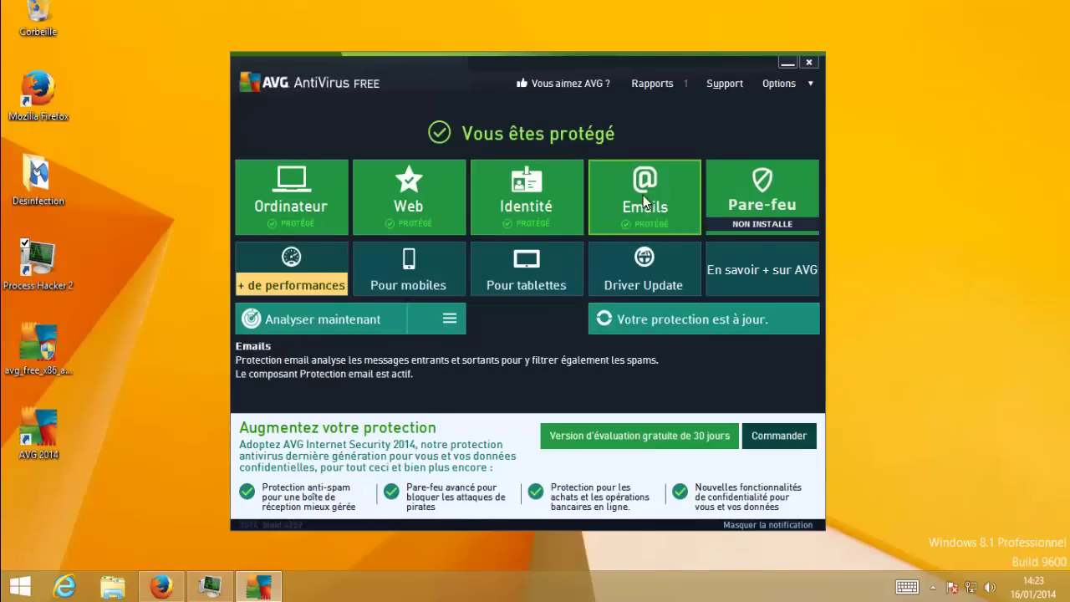
# Enable the email scanner for outgoing messages in Protection email and return to the overview.
pyautogui.click(643, 197)
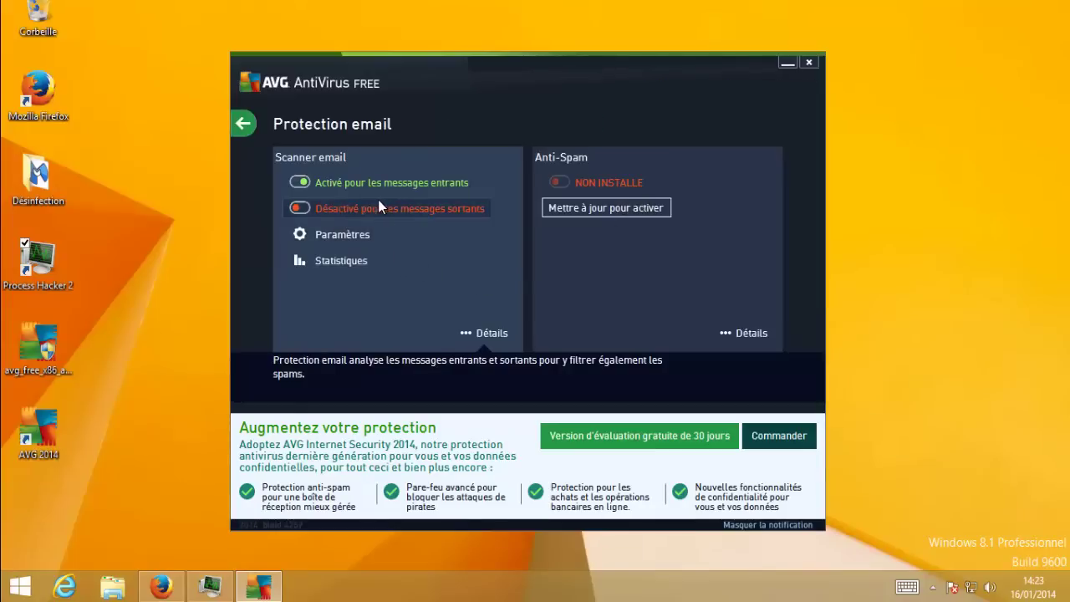
pyautogui.click(302, 208)
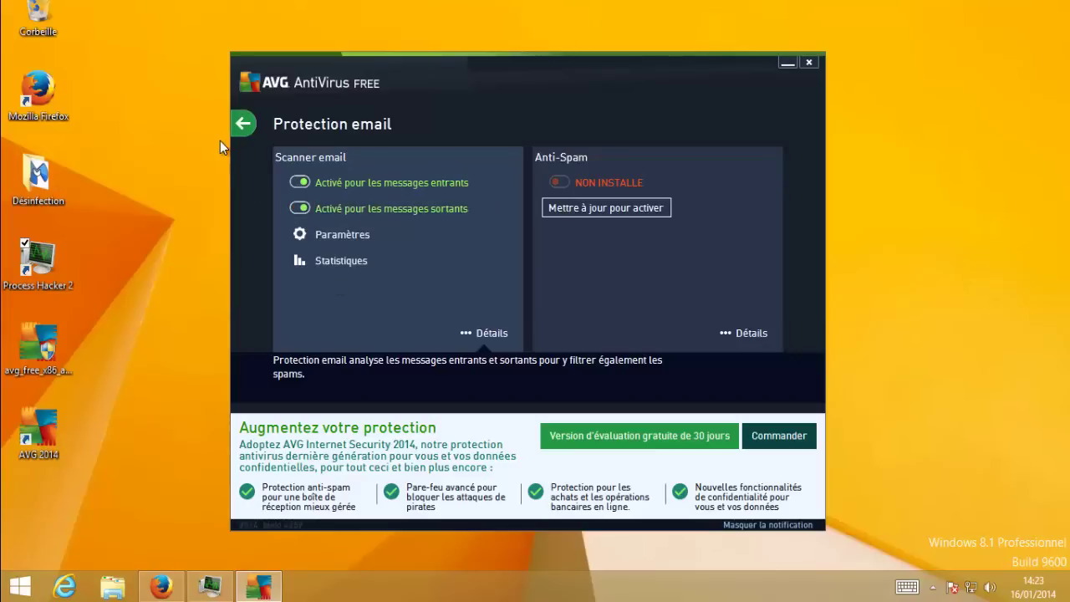
pyautogui.click(244, 124)
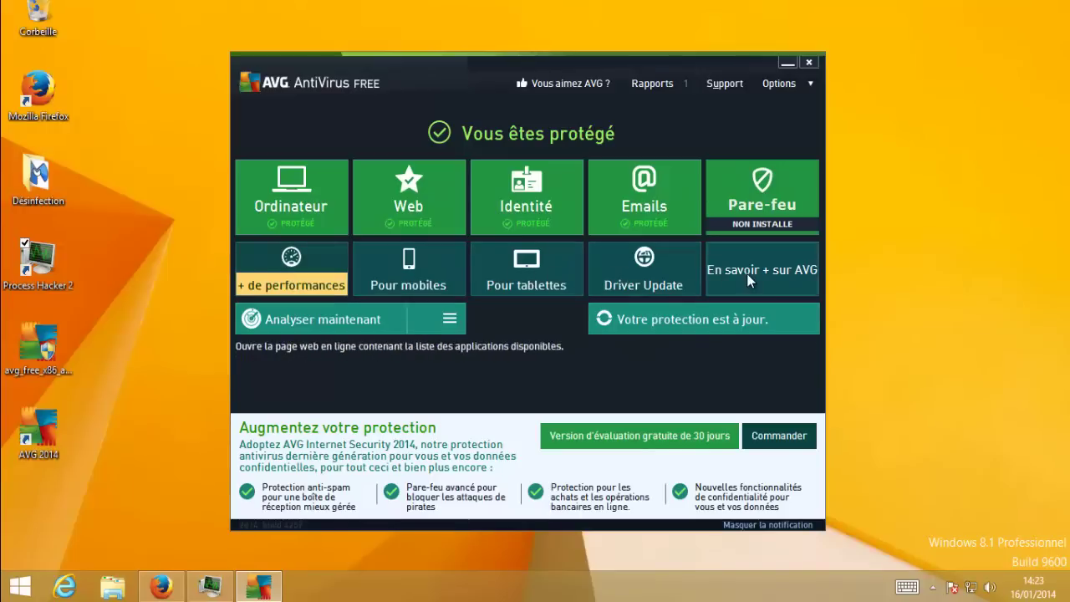
# Look over the scan options, return to the overview, and hide the upgrade promotion with the AVG window moved slightly lower.
pyautogui.click(432, 322)
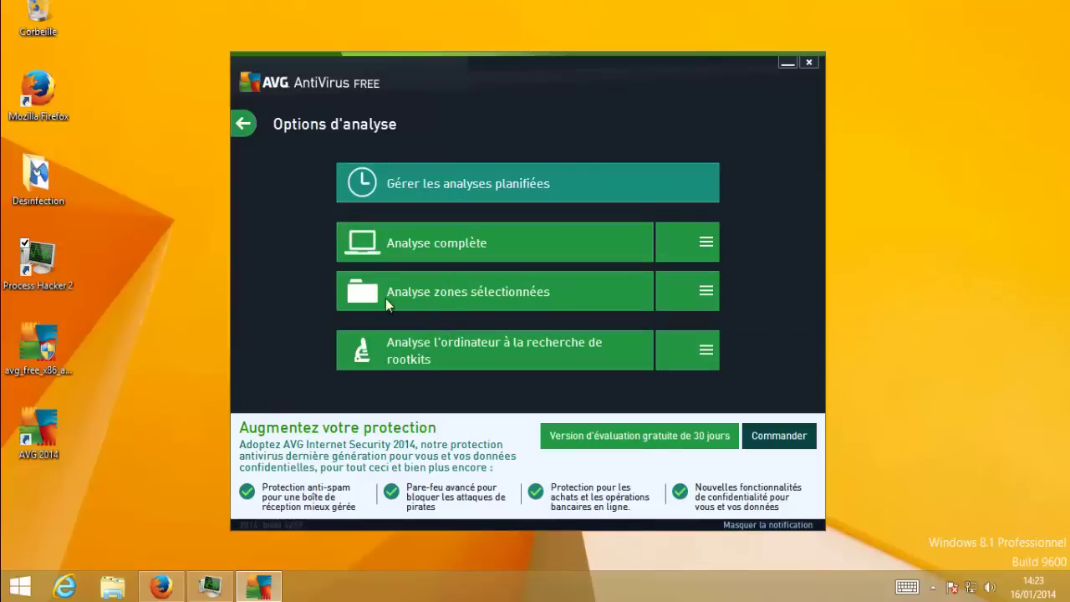
pyautogui.click(237, 128)
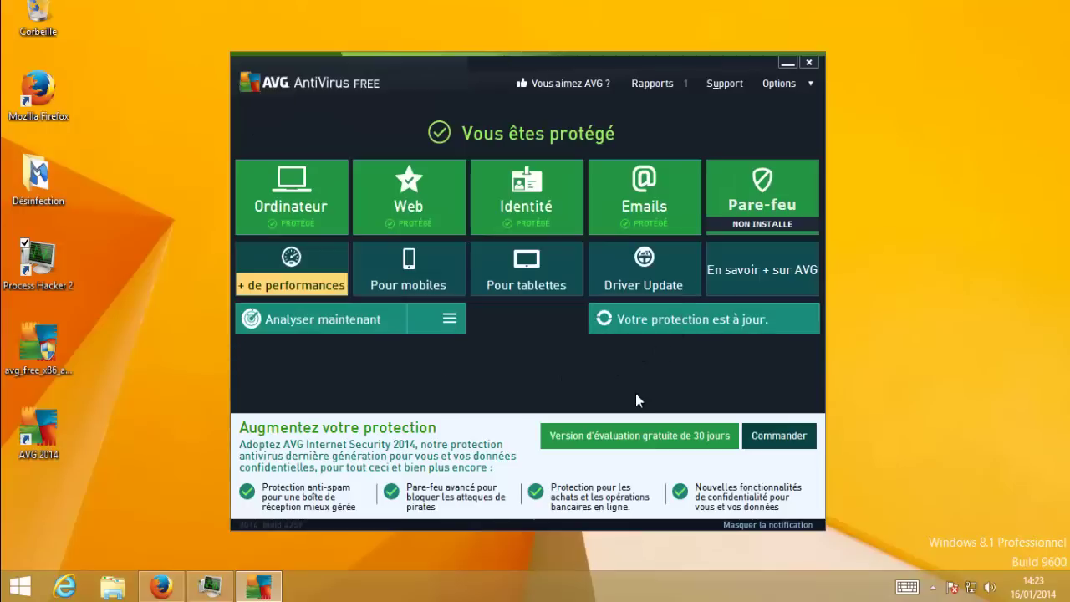
pyautogui.click(767, 525)
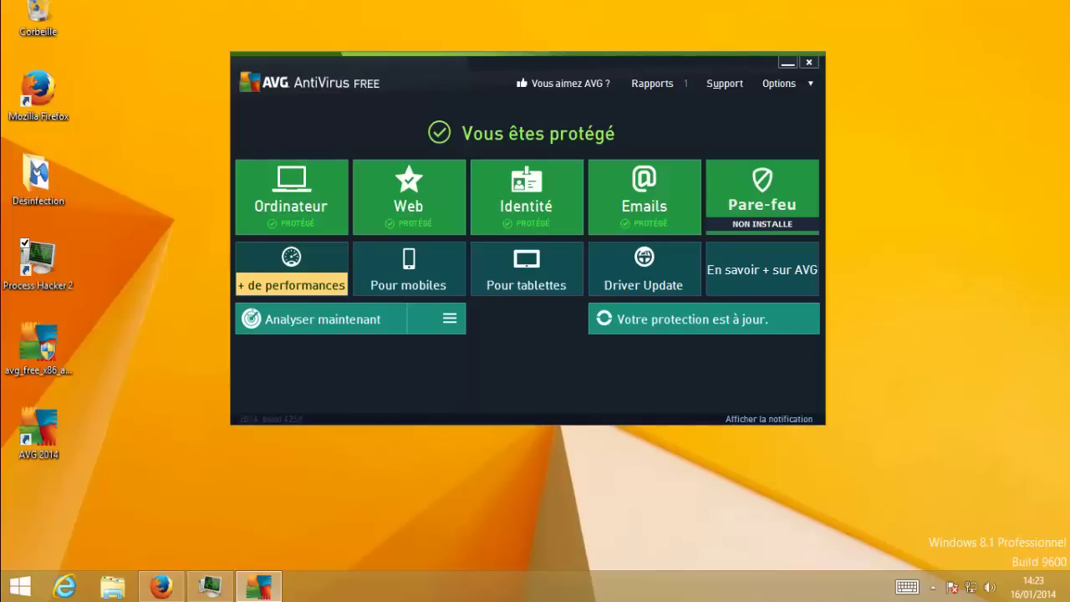
pyautogui.moveTo(456, 71); pyautogui.dragTo(454, 94)
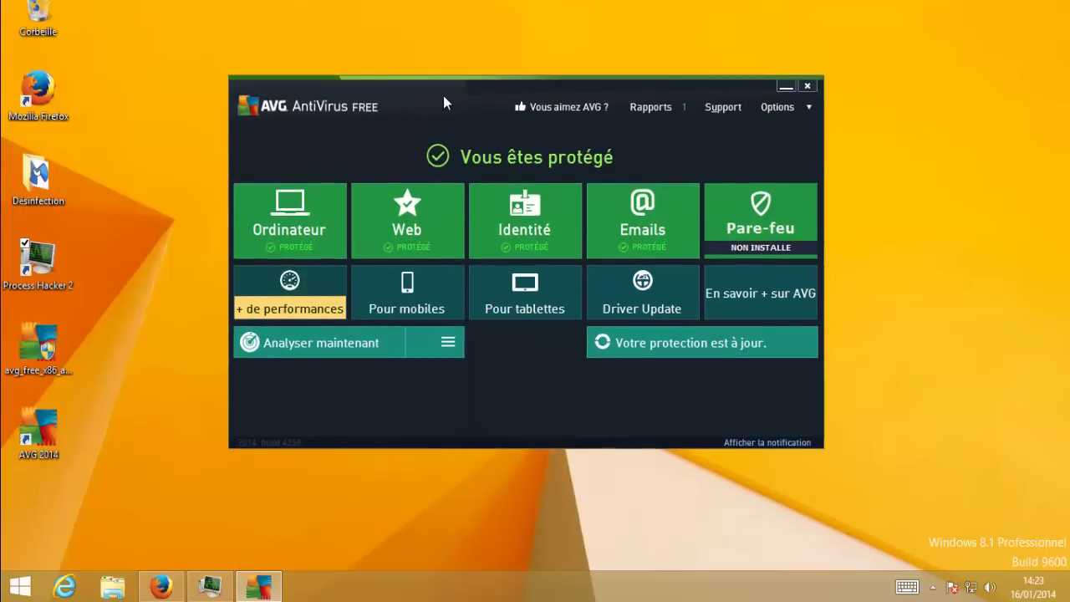
# Check the update report and open the advanced settings to view the display, sound and temporary deactivation pages.
pyautogui.click(647, 109)
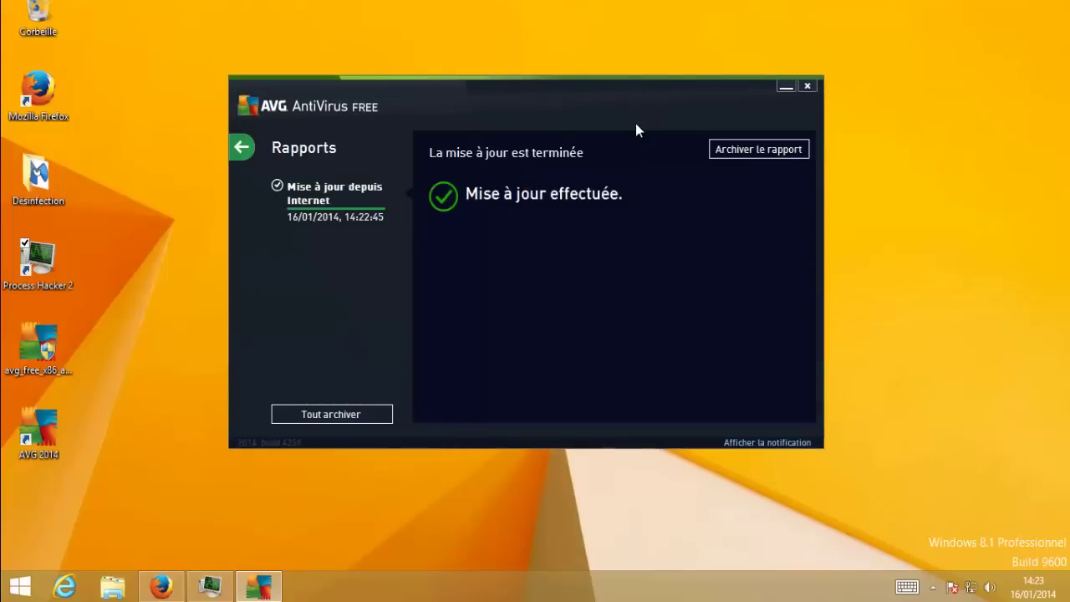
pyautogui.click(239, 147)
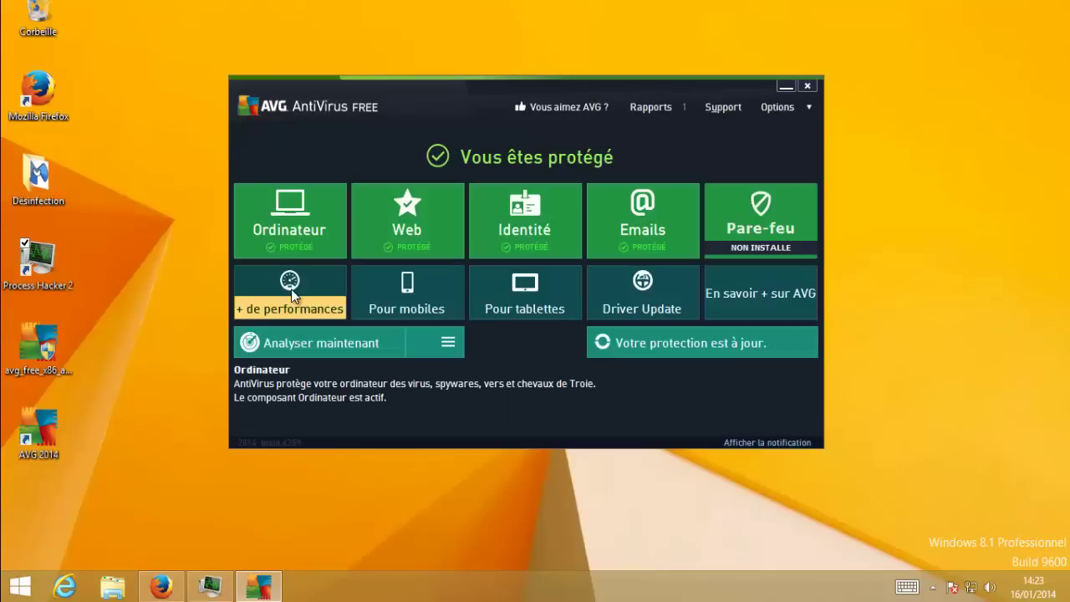
pyautogui.click(808, 106)
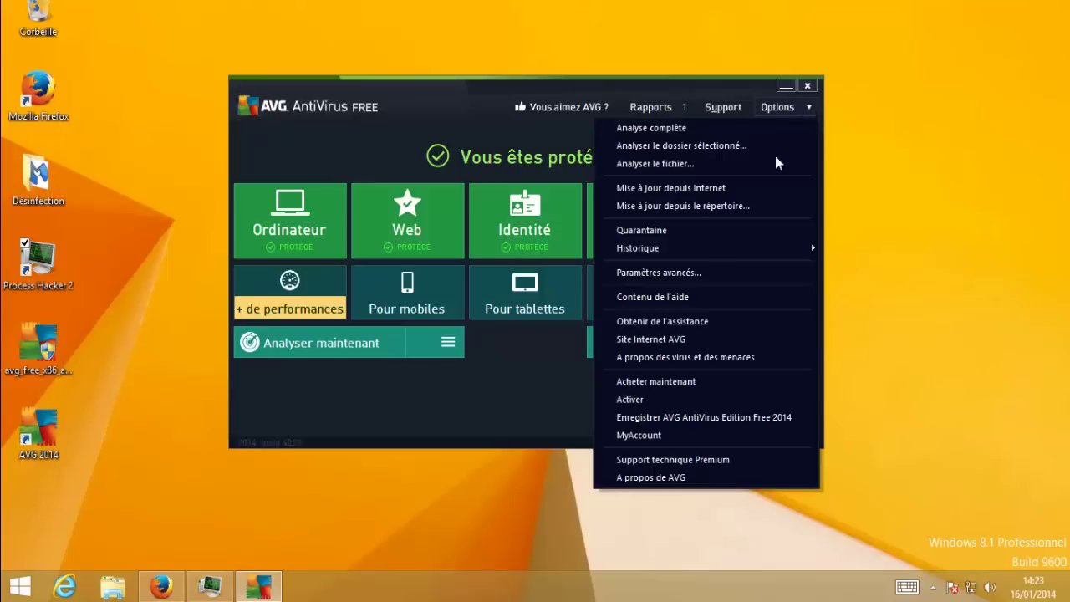
pyautogui.click(664, 275)
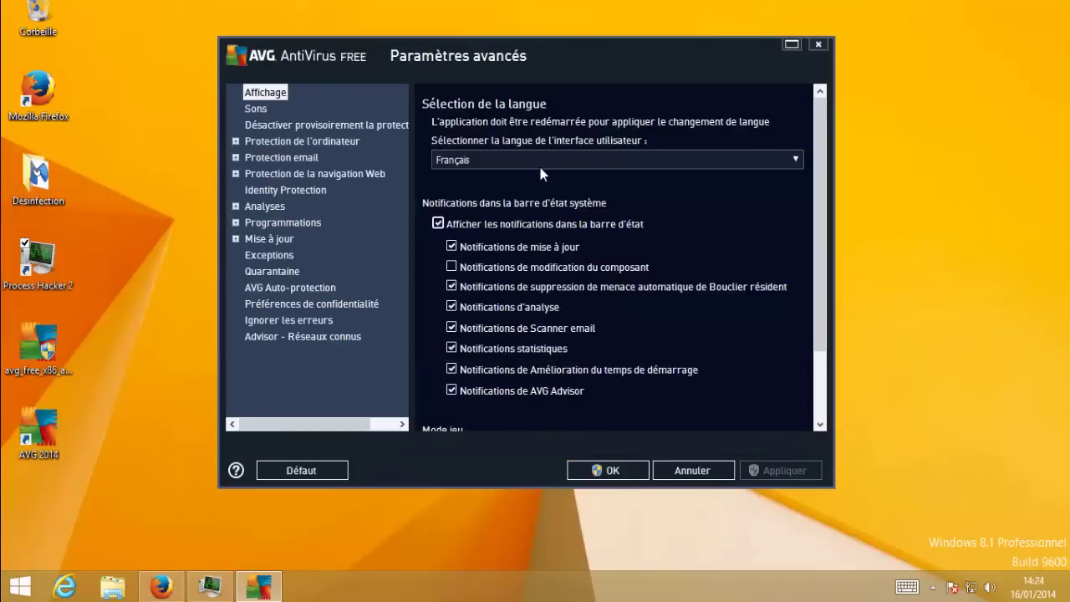
pyautogui.click(258, 112)
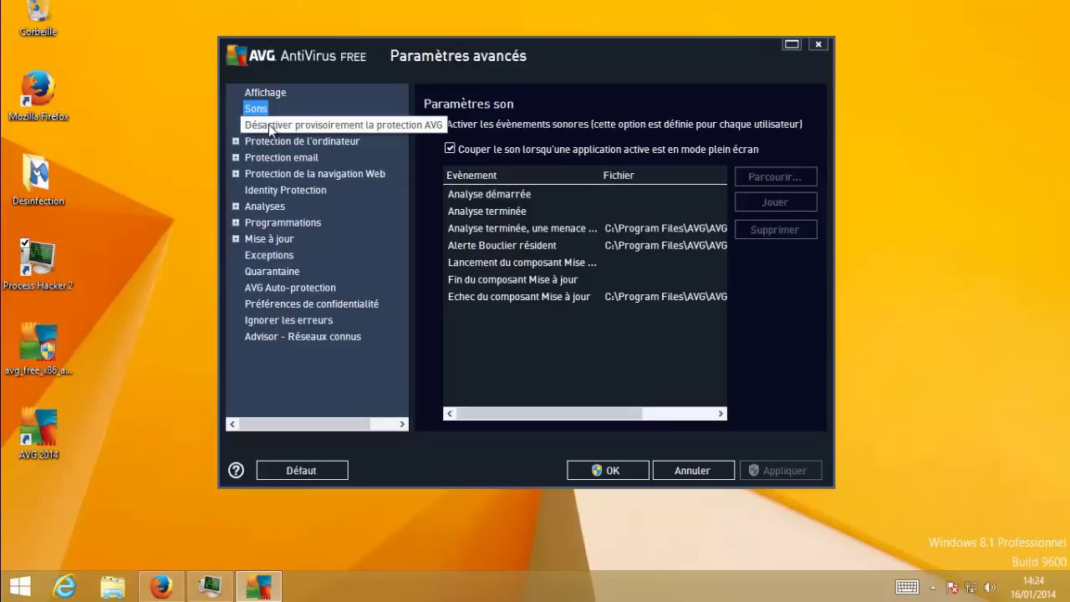
pyautogui.click(269, 125)
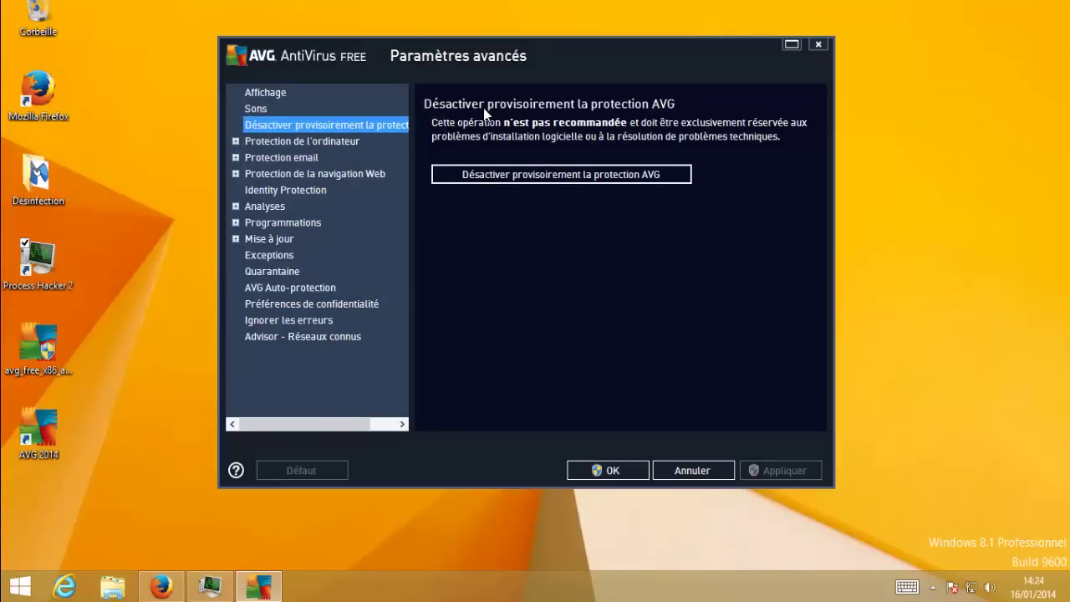
# In the AntiVirus settings under computer protection, enable reporting of the enhanced set of potentially dangerous programs.
pyautogui.click(299, 144)
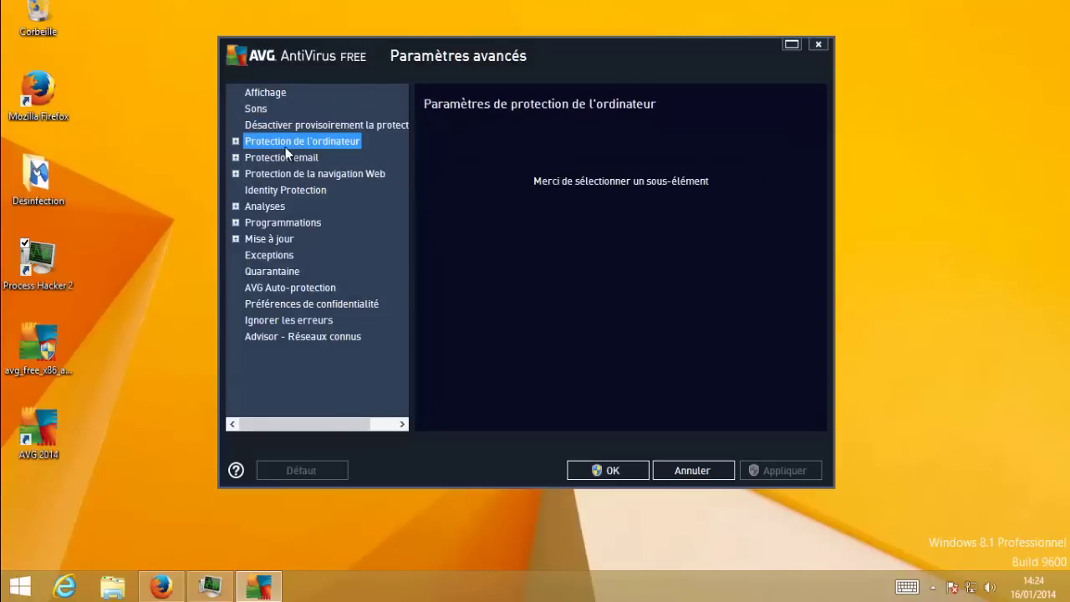
pyautogui.click(239, 143)
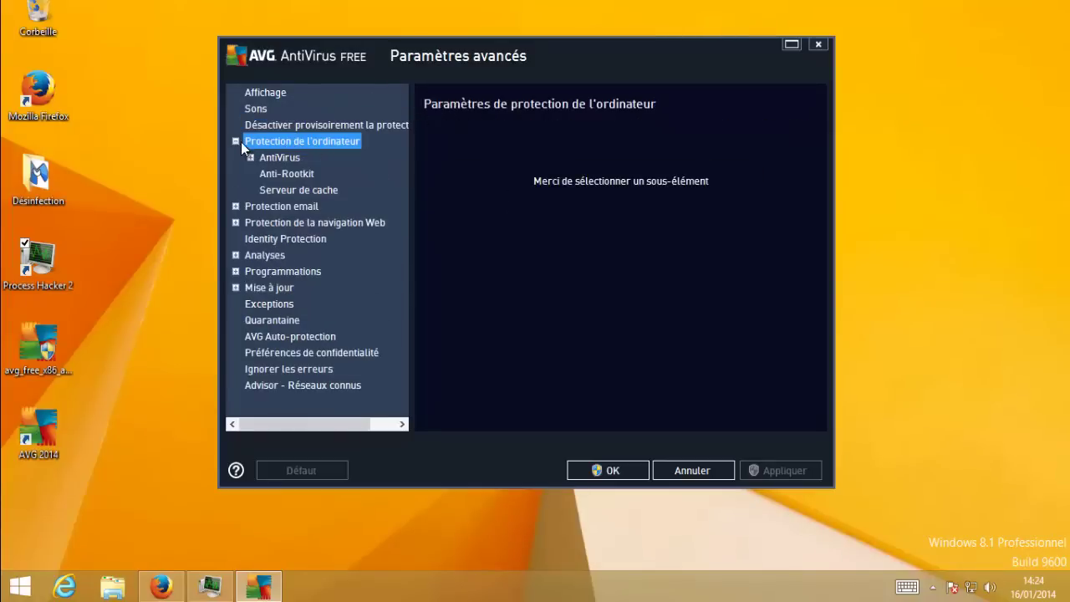
pyautogui.click(281, 161)
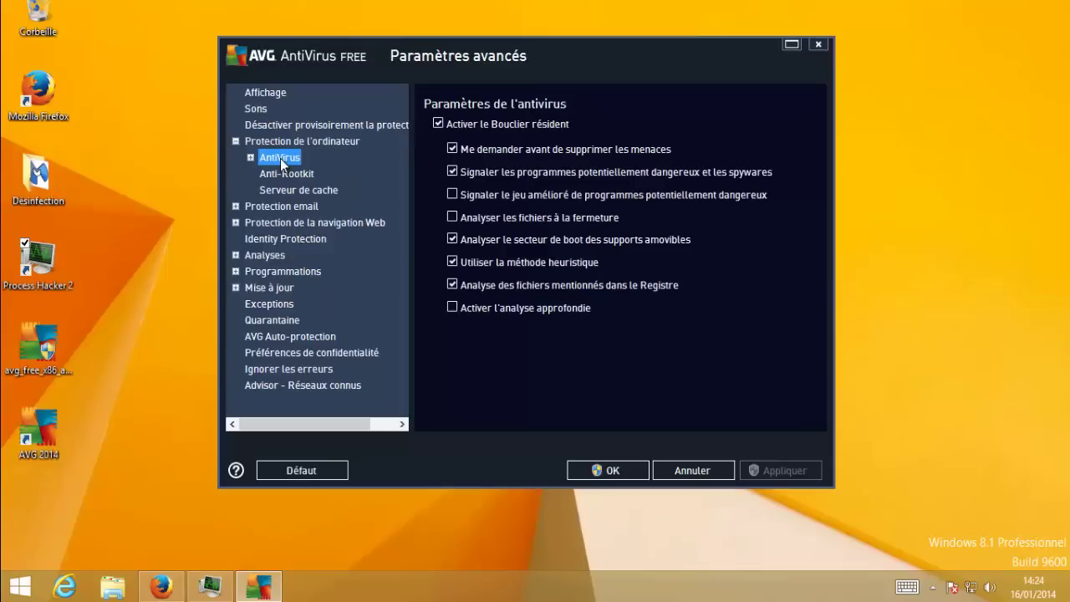
pyautogui.click(626, 195)
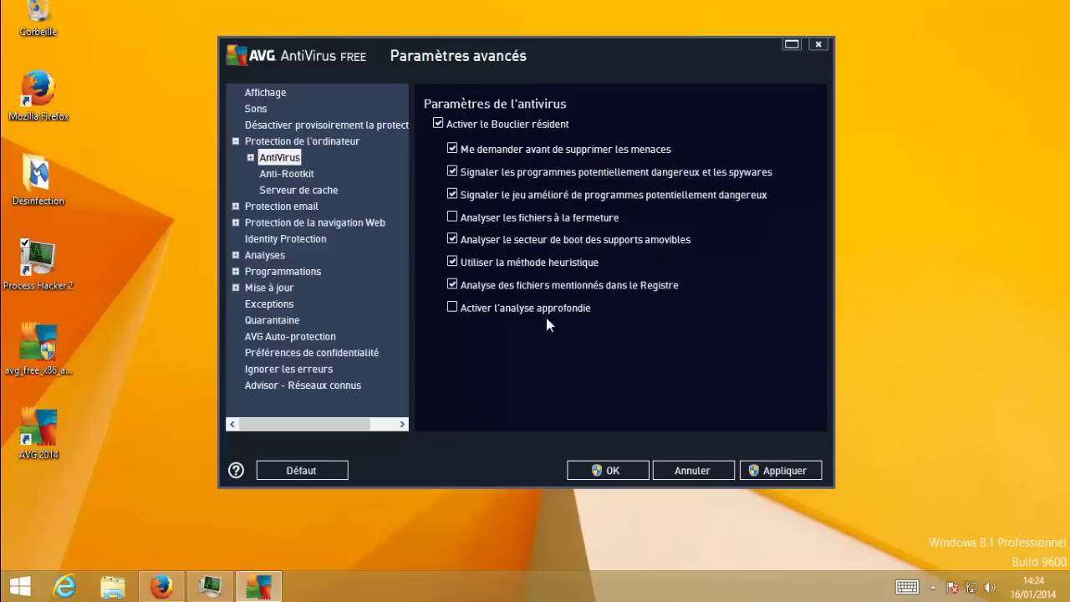
# Review the Resident Shield file settings and the Anti-Rootkit, cache server, email, web browsing and Identity Protection pages.
pyautogui.click(249, 155)
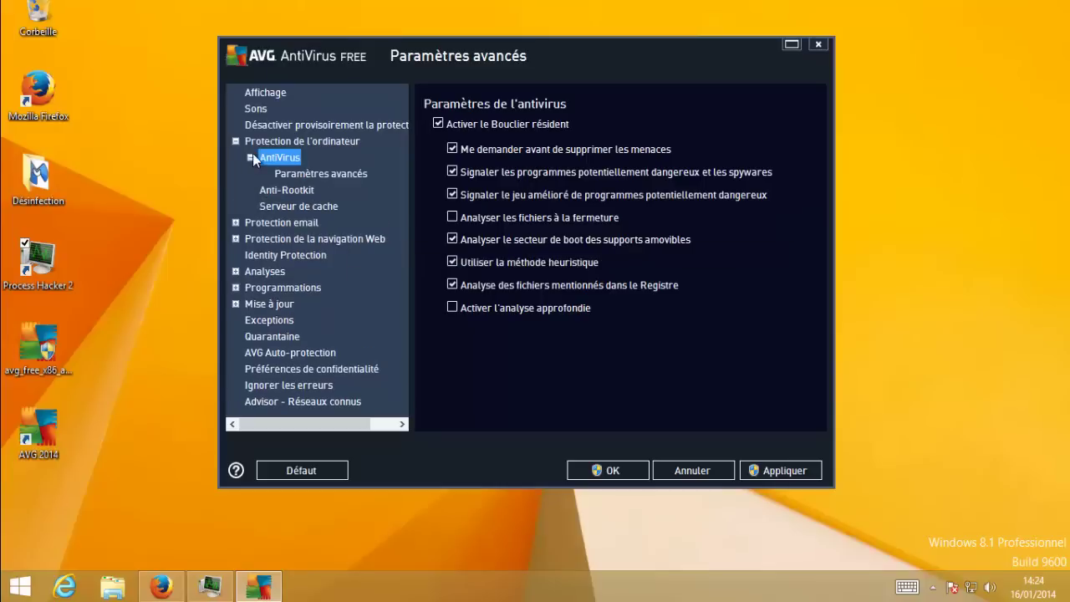
pyautogui.click(294, 174)
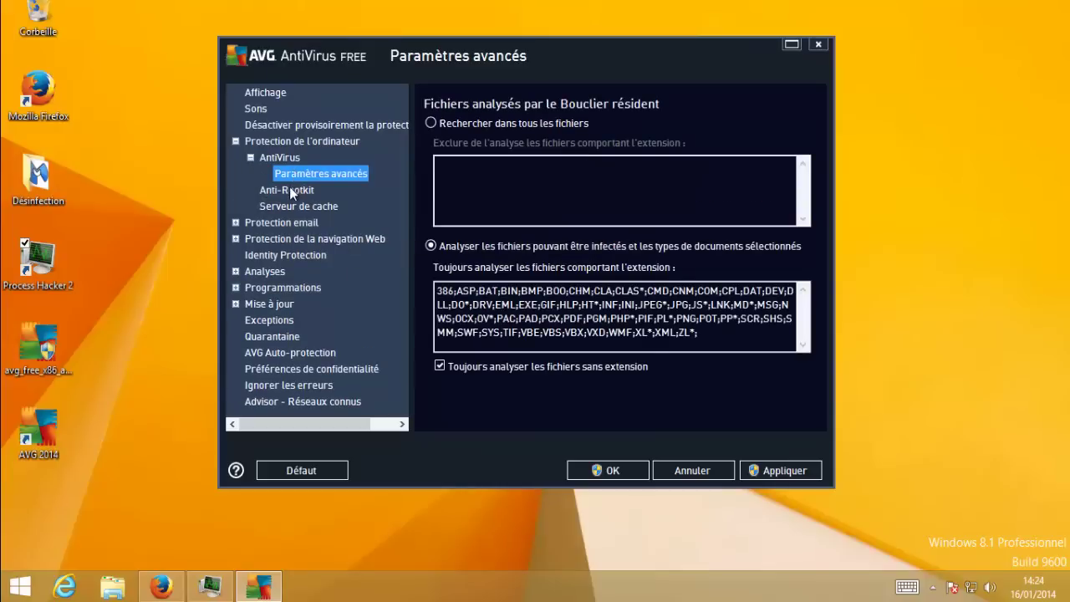
pyautogui.click(287, 190)
pyautogui.click(287, 207)
pyautogui.click(284, 223)
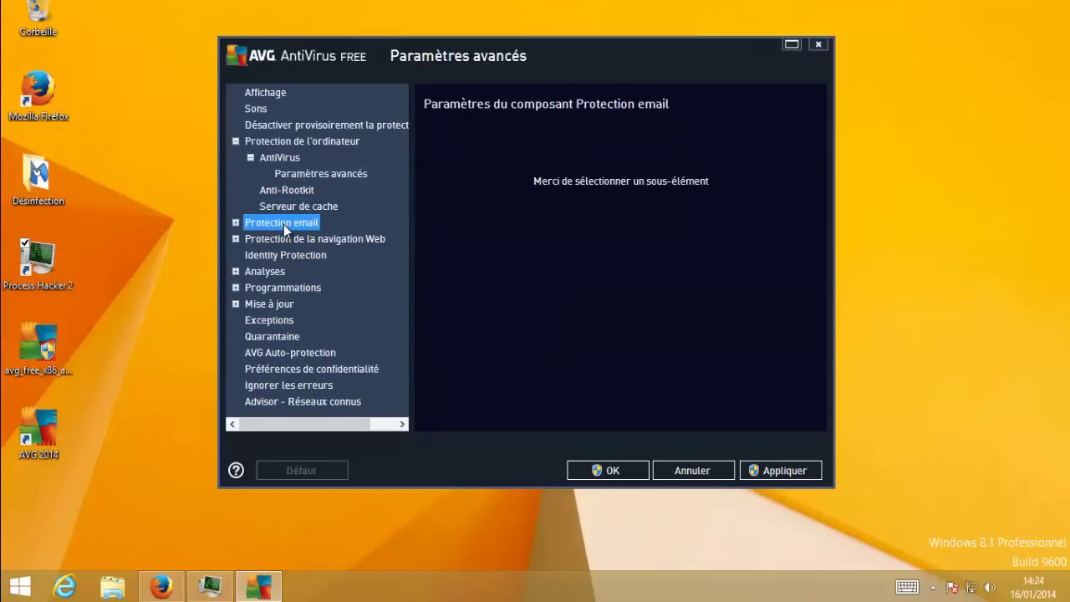
pyautogui.click(279, 239)
pyautogui.click(236, 239)
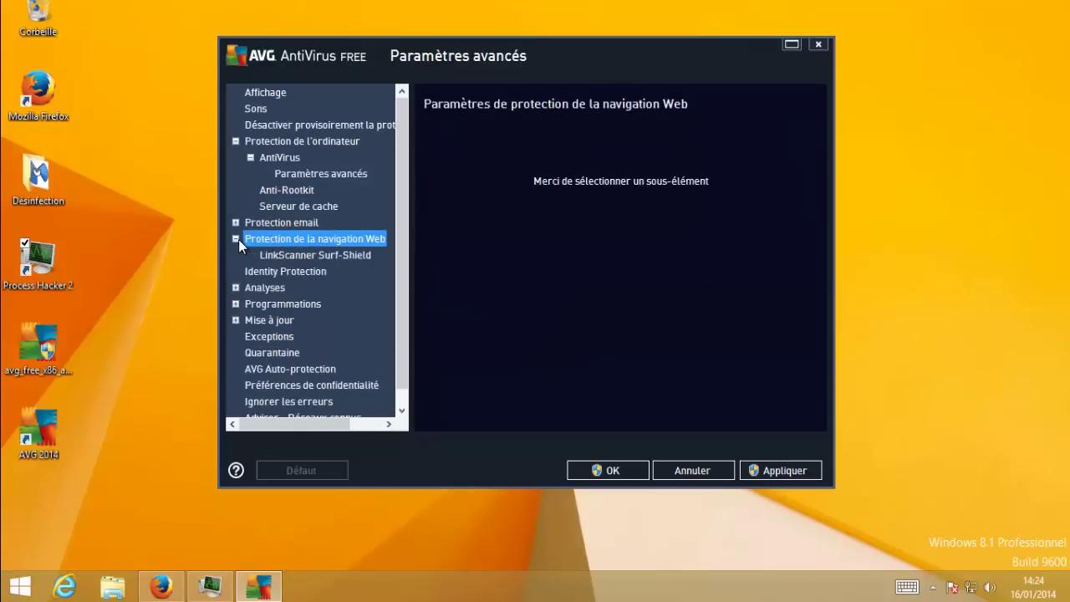
pyautogui.click(270, 254)
pyautogui.click(272, 268)
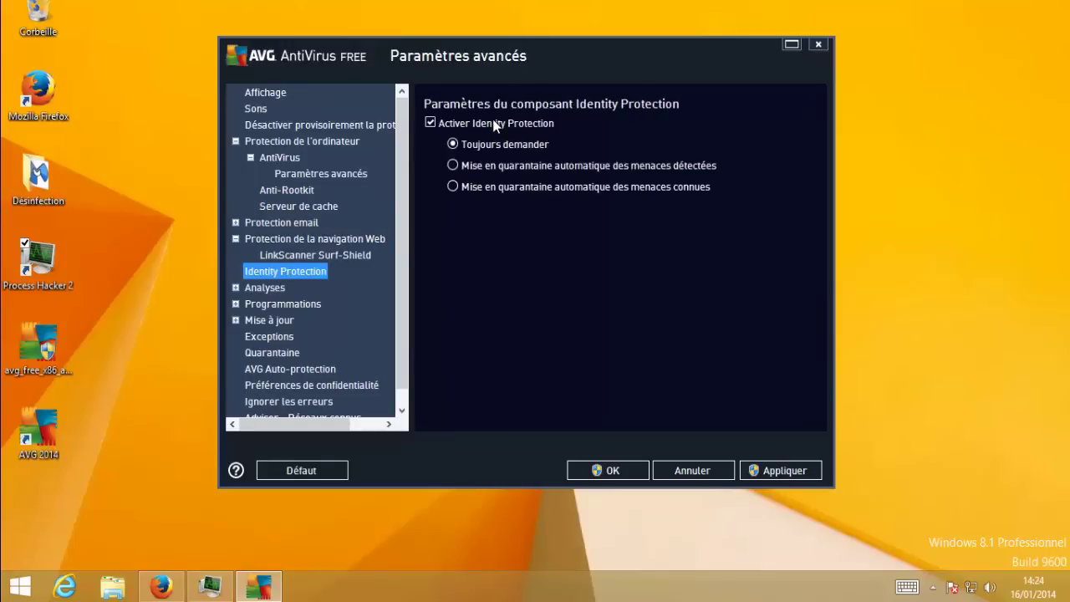
# Review the advanced settings for scans, schedules, updates, exceptions, quarantine, AVG self-protection and privacy preferences.
pyautogui.click(281, 289)
pyautogui.click(275, 306)
pyautogui.click(275, 321)
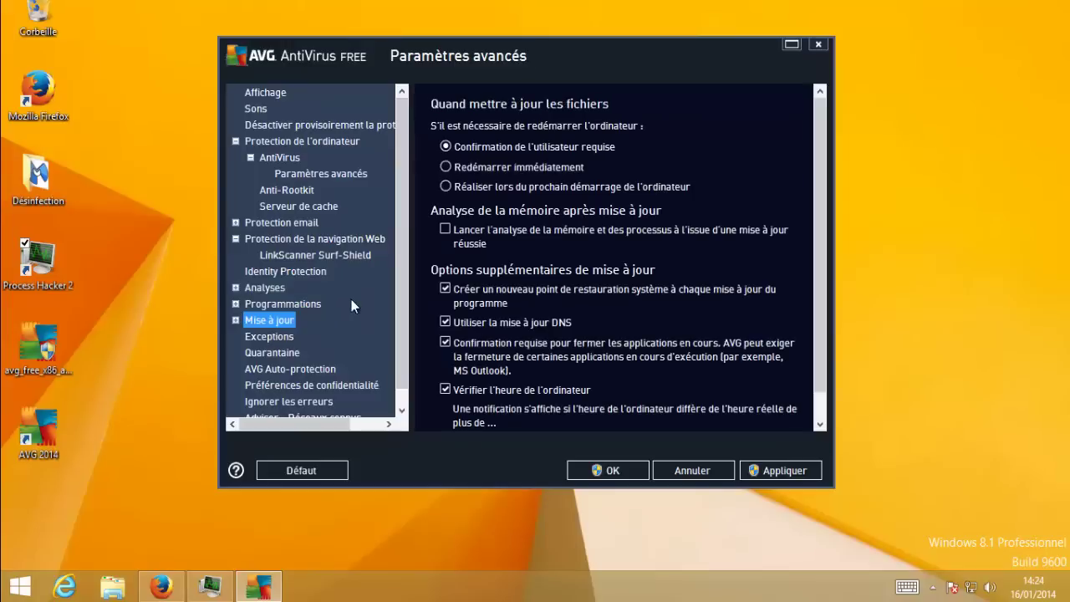
pyautogui.click(277, 336)
pyautogui.click(279, 352)
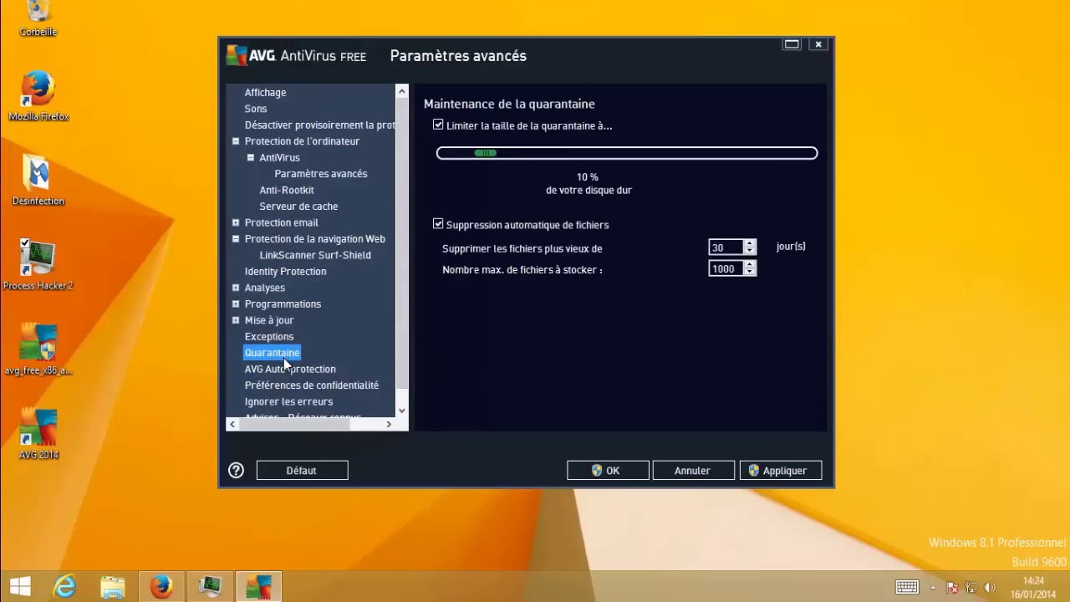
pyautogui.click(289, 369)
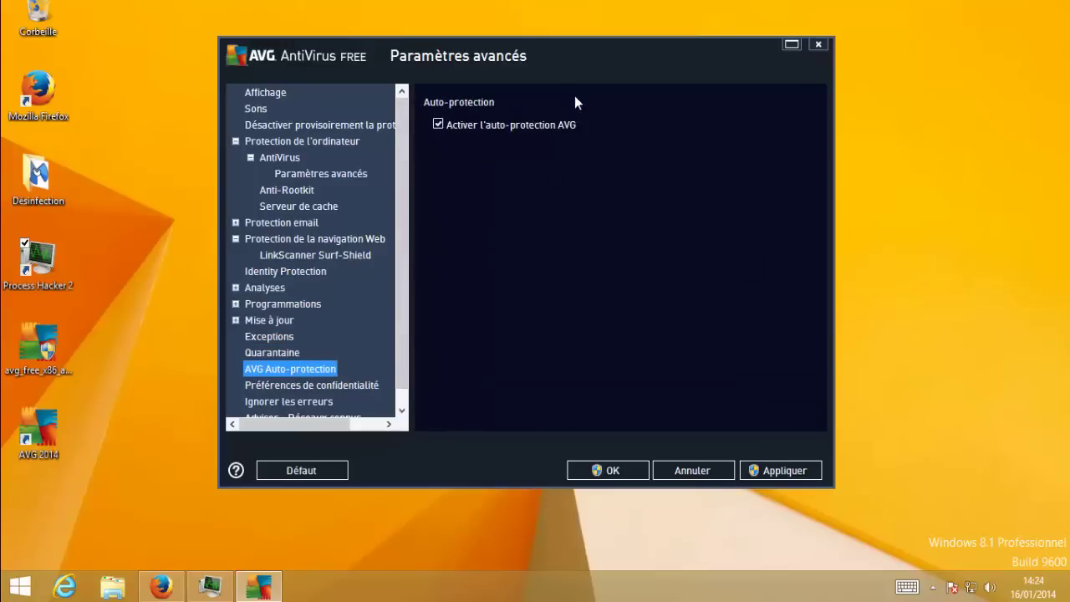
pyautogui.click(360, 389)
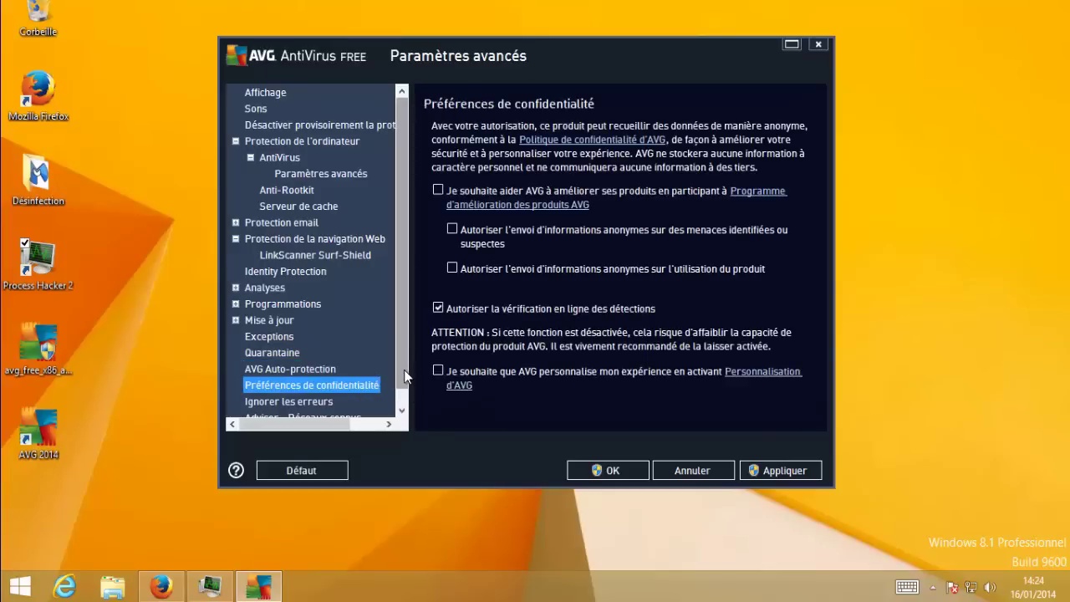
pyautogui.scroll(-1, 405, 377)
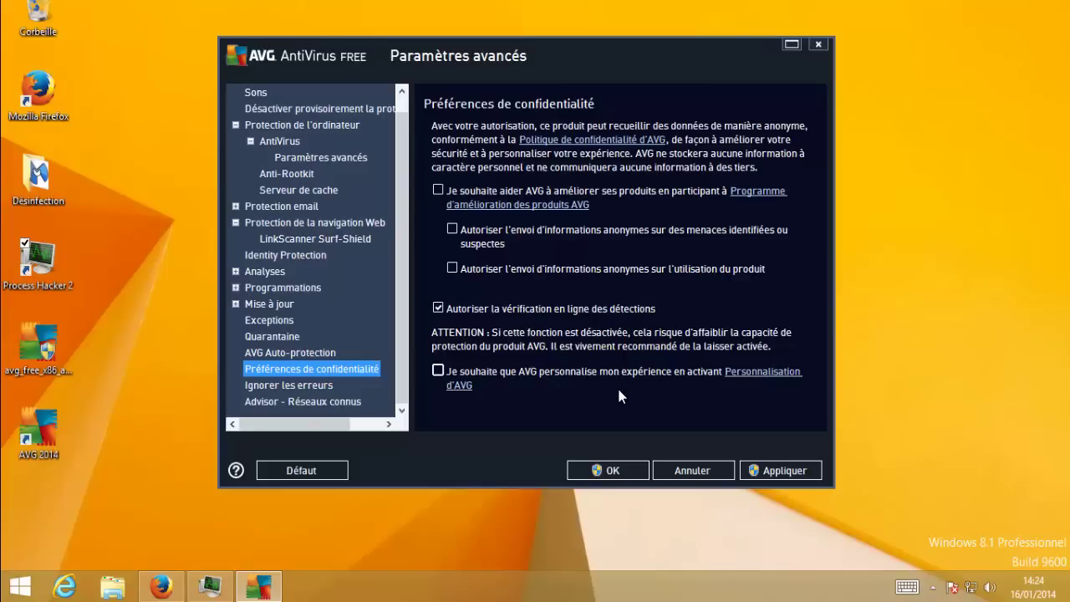
# View the ignored errors and Advisor known networks pages, then apply the advanced settings with administrator approval and close them.
pyautogui.click(317, 389)
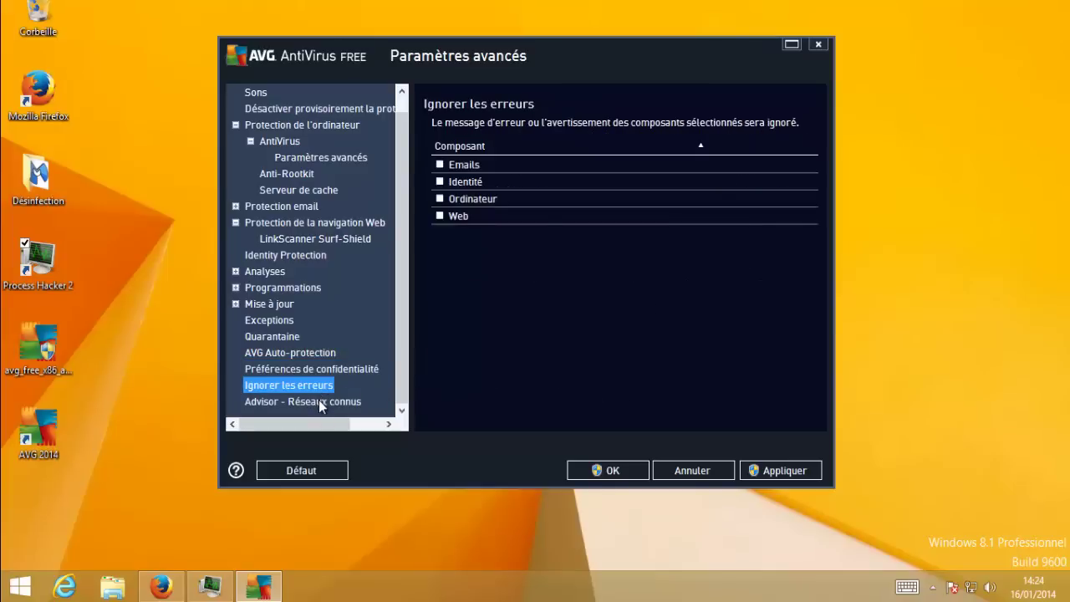
pyautogui.click(319, 402)
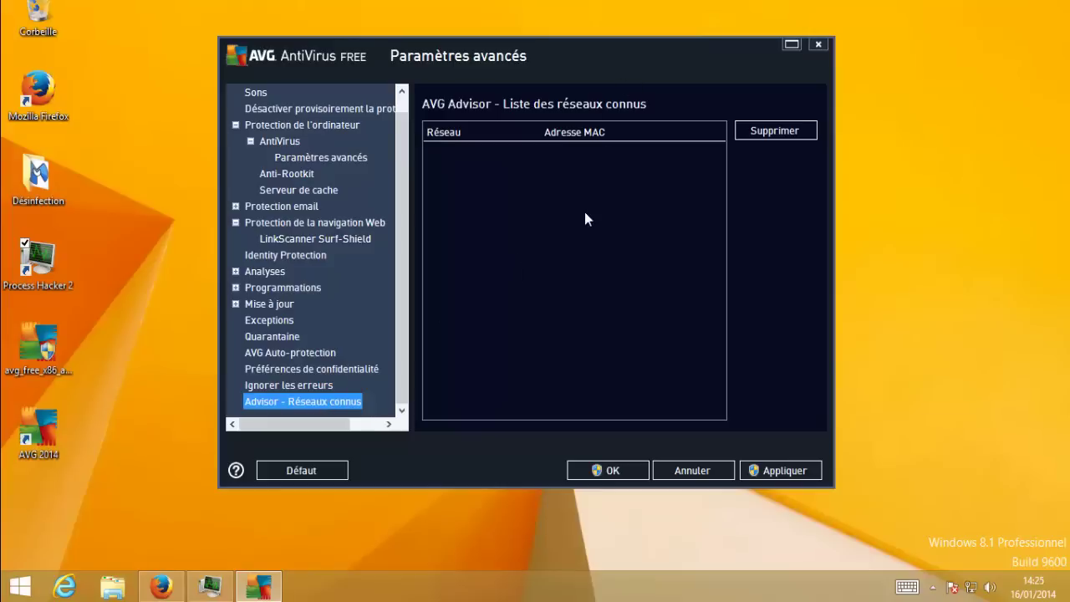
pyautogui.click(775, 473)
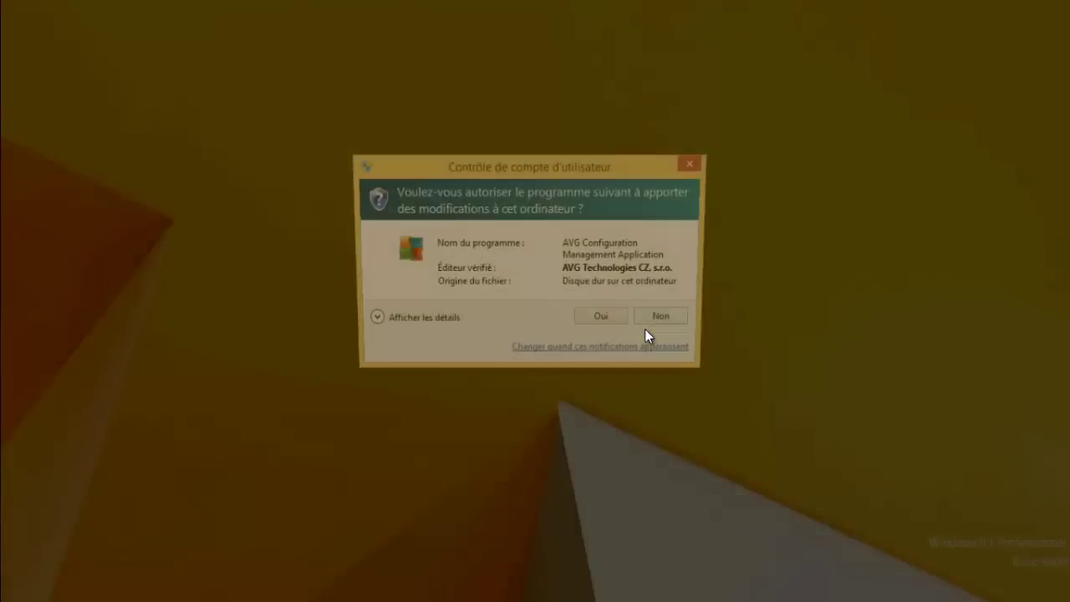
pyautogui.click(601, 323)
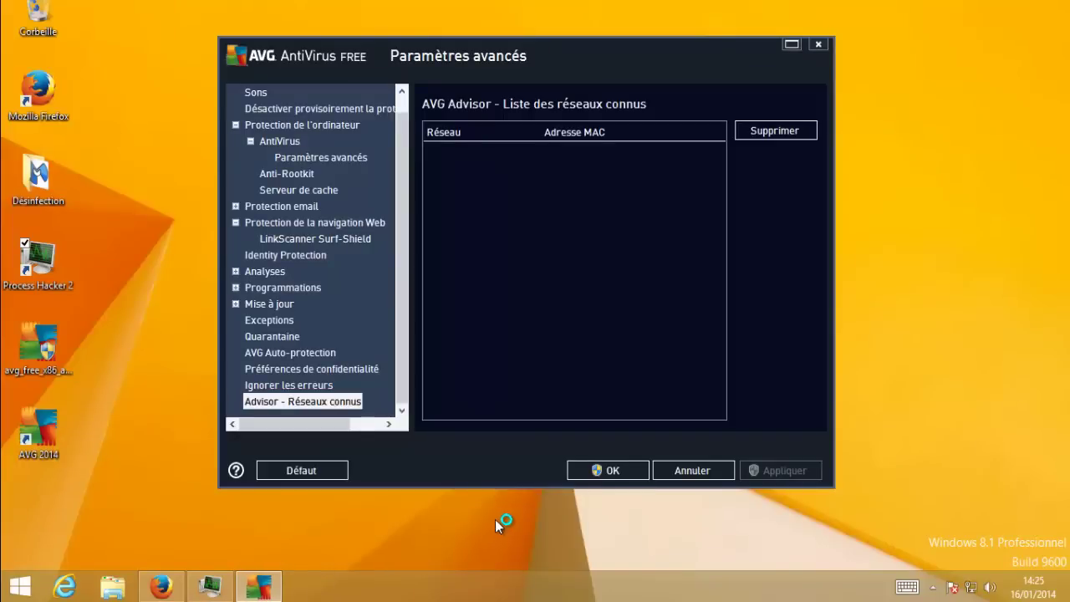
pyautogui.click(596, 468)
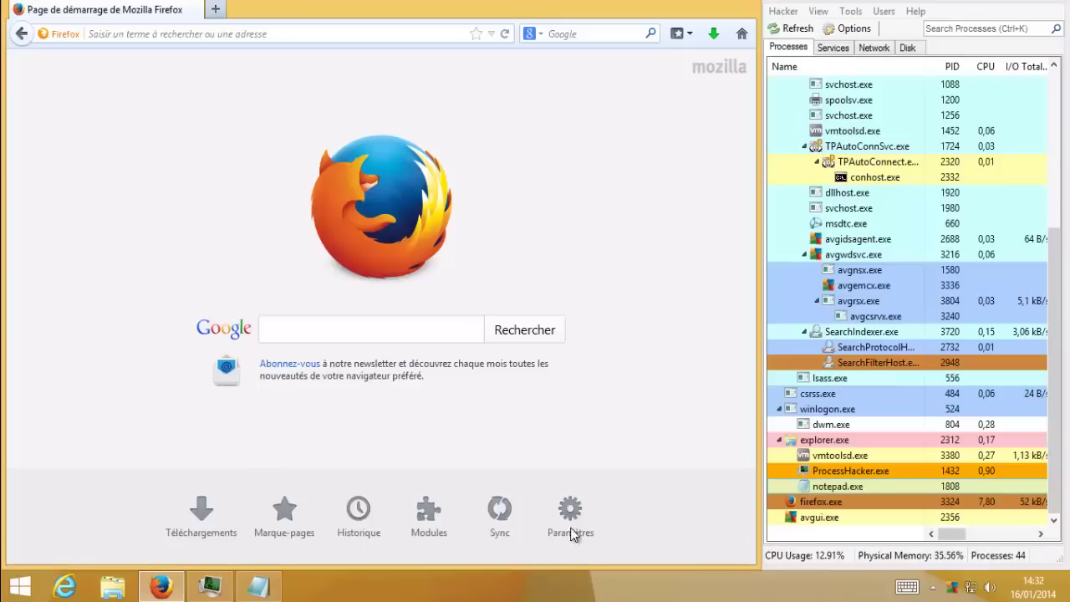
# Copy the first address, kane22.flu.cc/bella/files/soft.exe, from the URL text file and load it in Firefox.
pyautogui.click(258, 586)
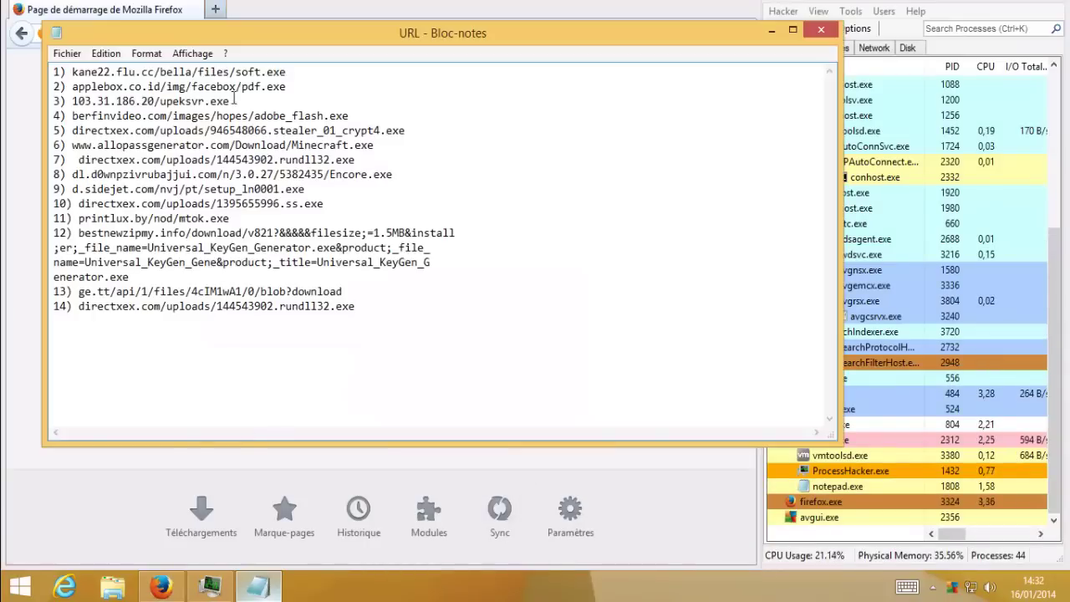
pyautogui.moveTo(136, 87); pyautogui.dragTo(54, 87)
pyautogui.doubleClick(99, 73)
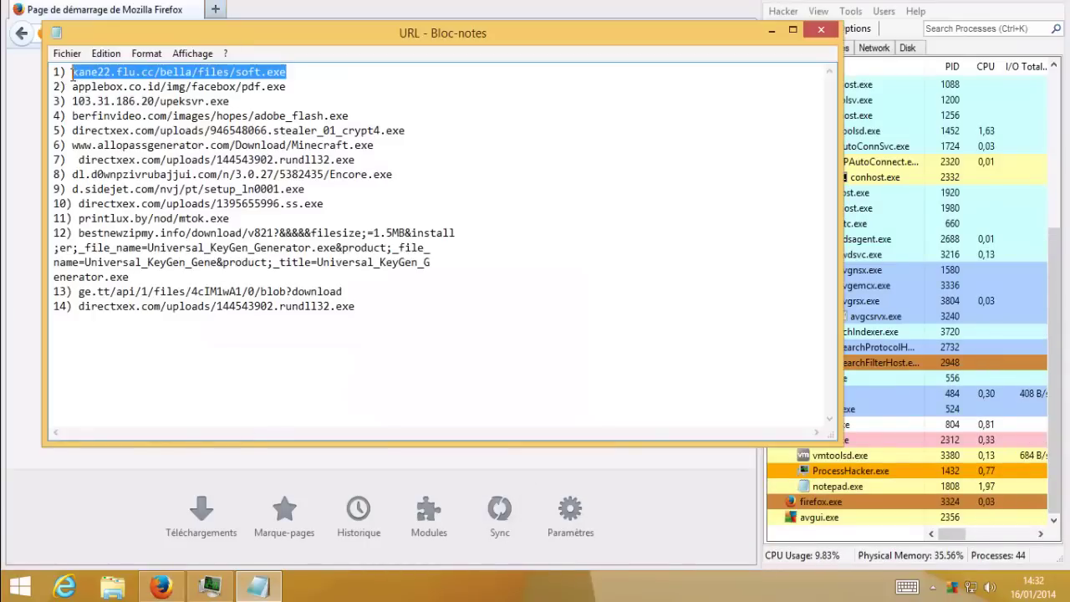
pyautogui.click(37, 89)
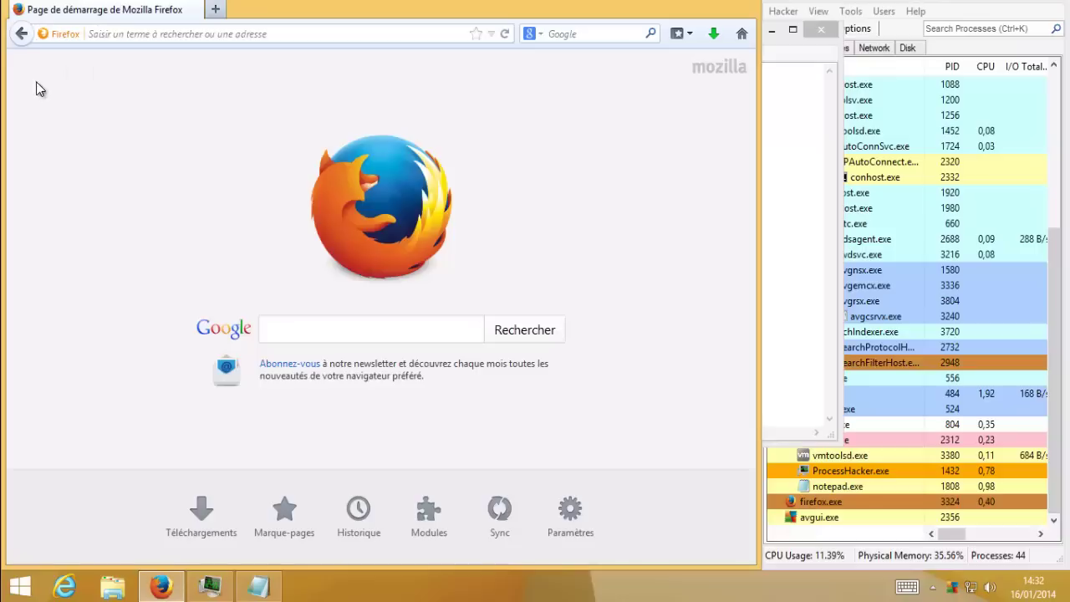
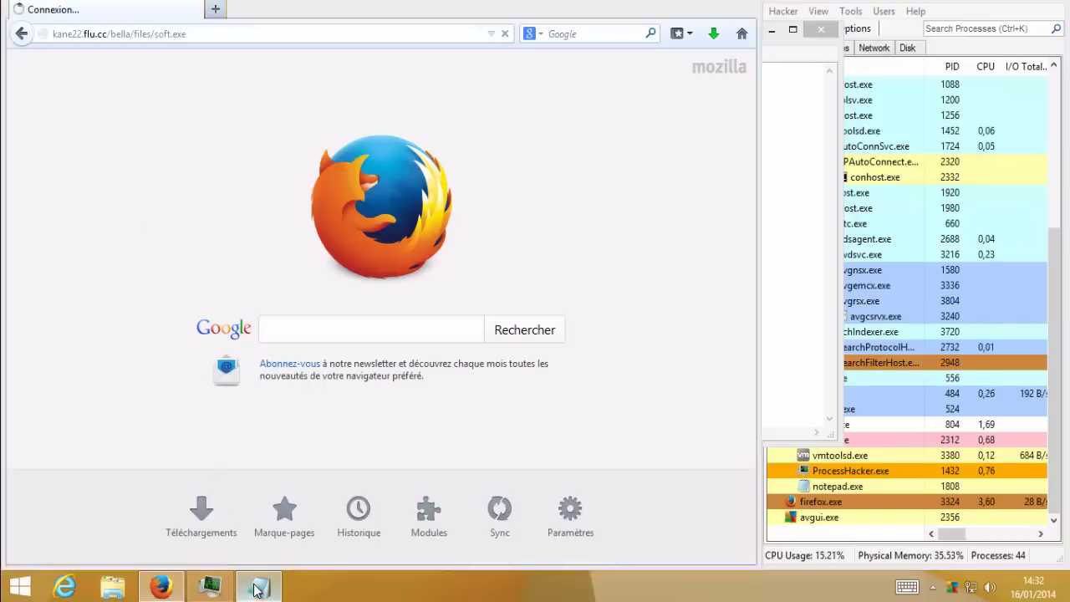
# Load the second listed address, applebox.co.id/img/facebox/pdf.exe, in a new Firefox tab, save pdf.exe and check its download.
pyautogui.click(253, 582)
pyautogui.moveTo(289, 87); pyautogui.dragTo(74, 88)
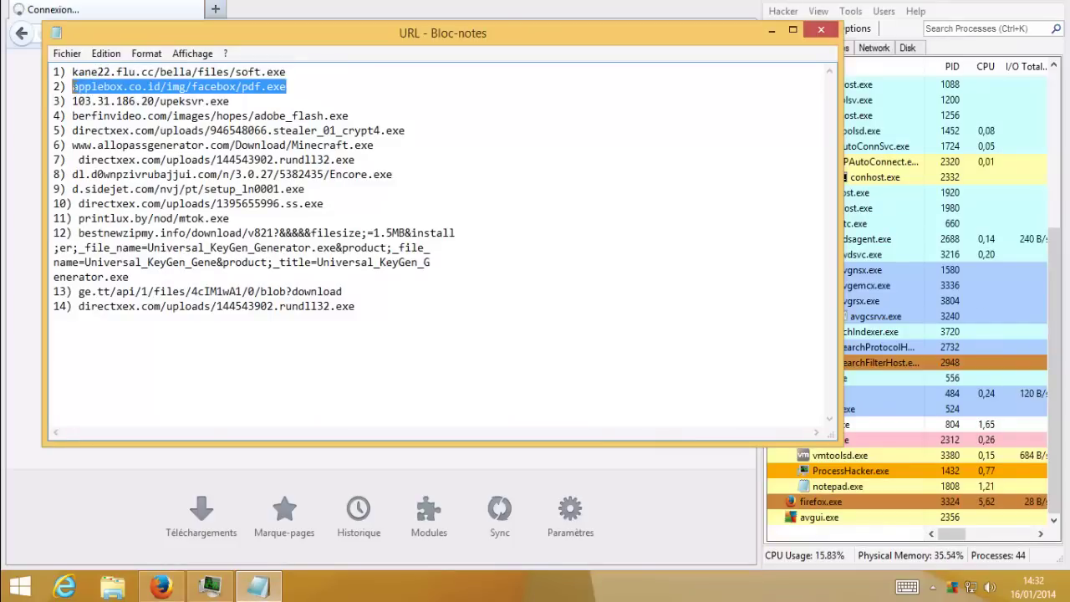
pyautogui.click(24, 107)
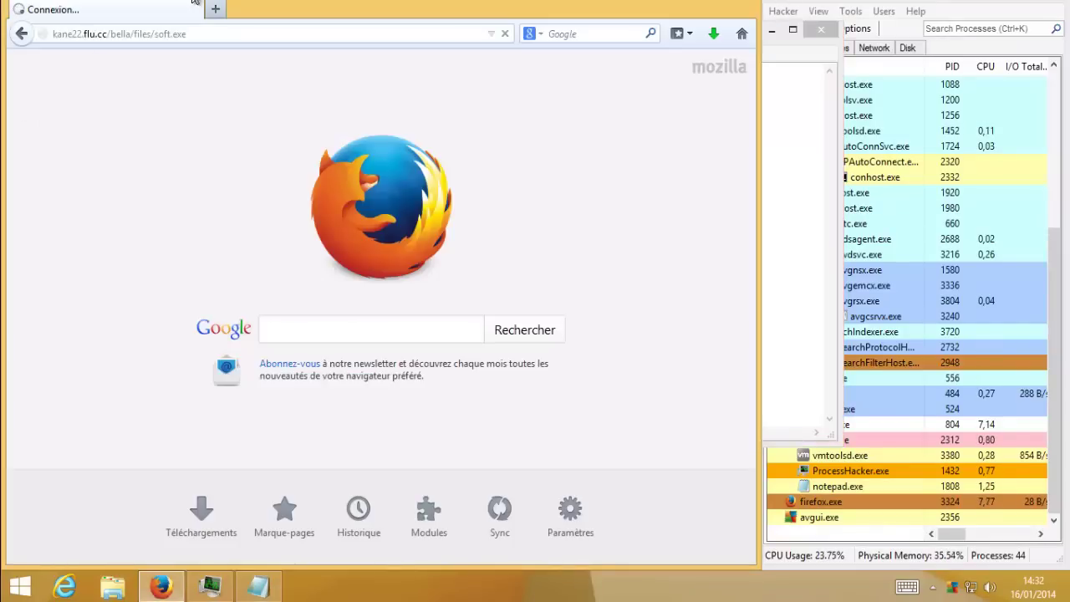
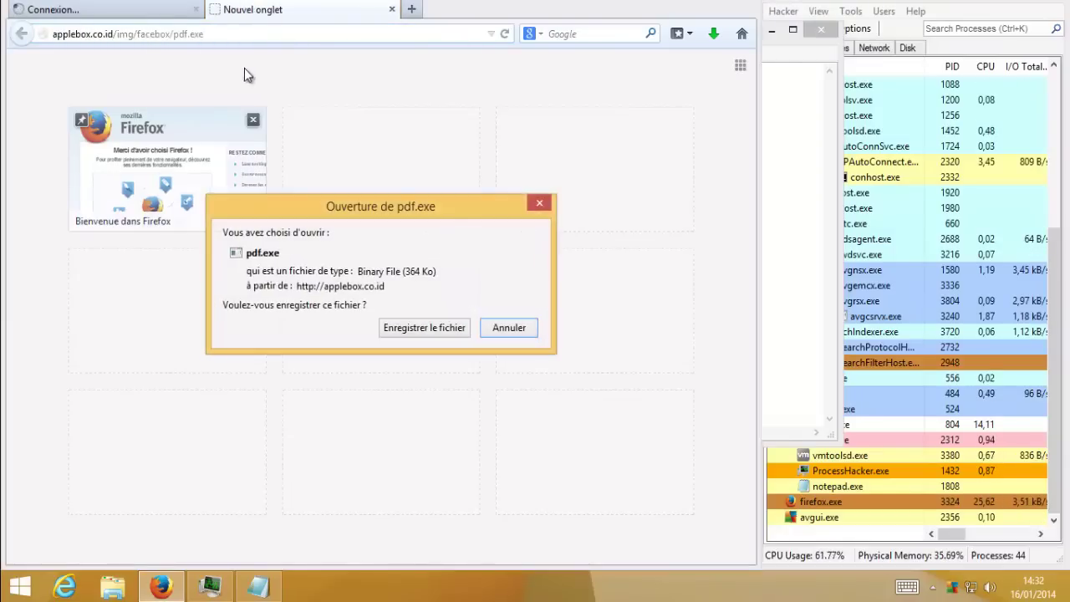
pyautogui.click(407, 329)
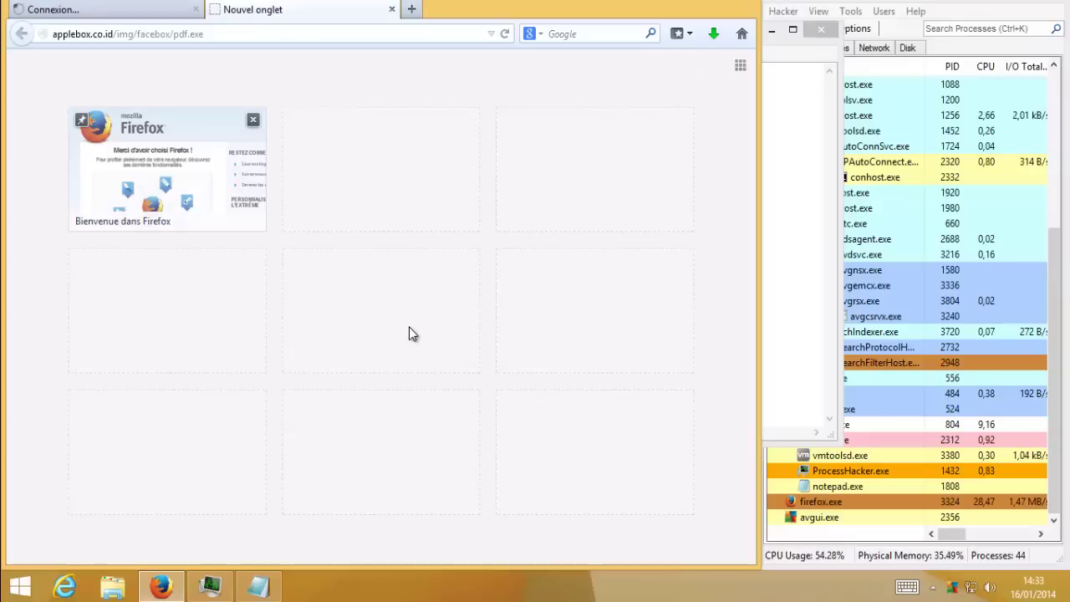
pyautogui.click(713, 34)
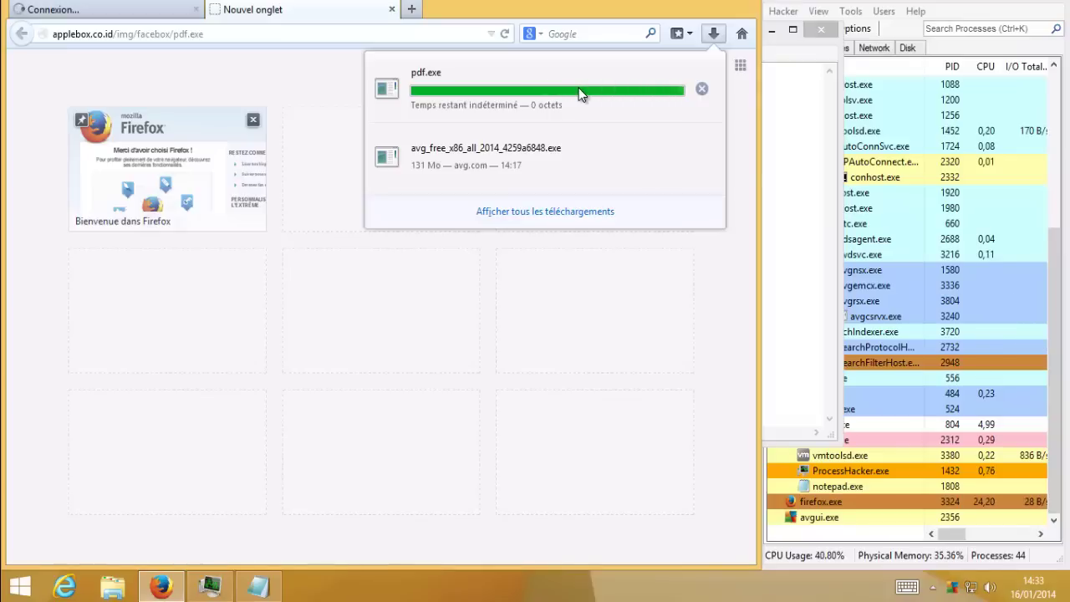
pyautogui.click(344, 75)
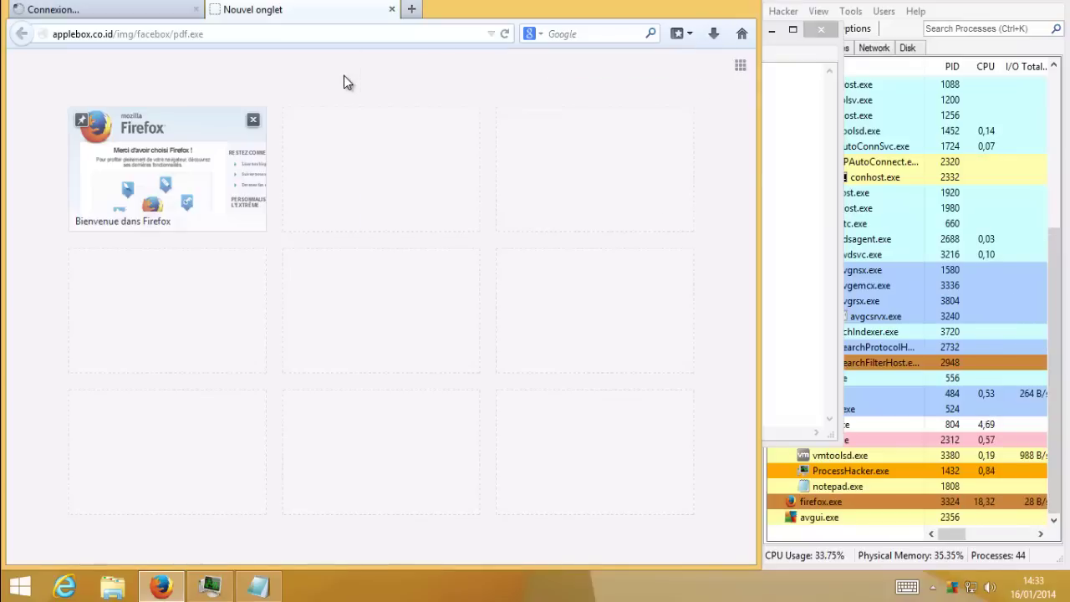
# Load the third listed address, 103.31.186.20/upeksvr.exe, in Firefox, save and run upeksvr.exe, and look for it among the running processes.
pyautogui.click(259, 585)
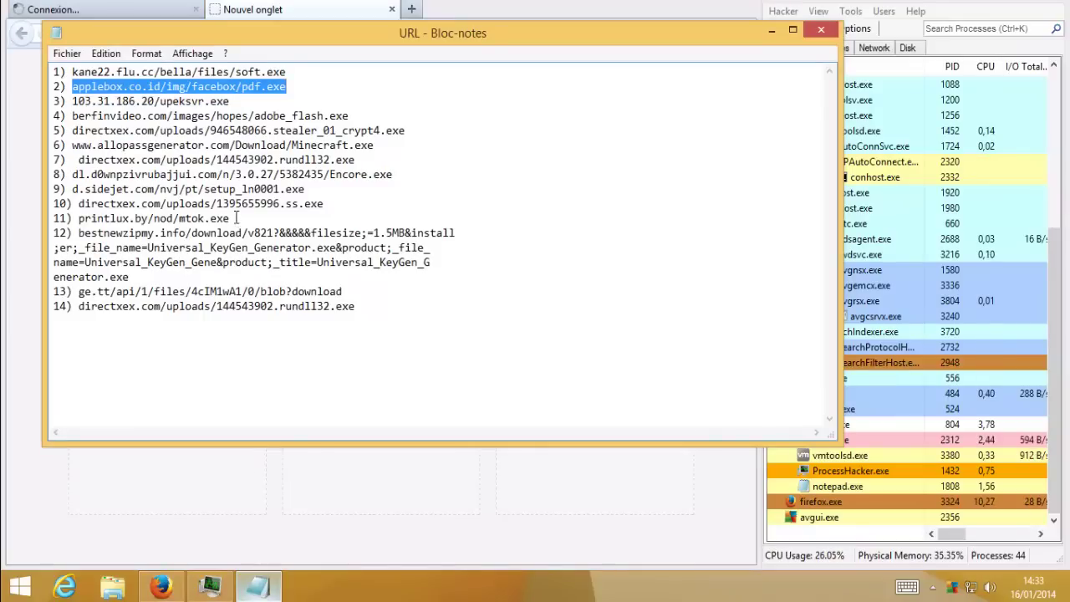
pyautogui.moveTo(230, 101); pyautogui.dragTo(73, 101)
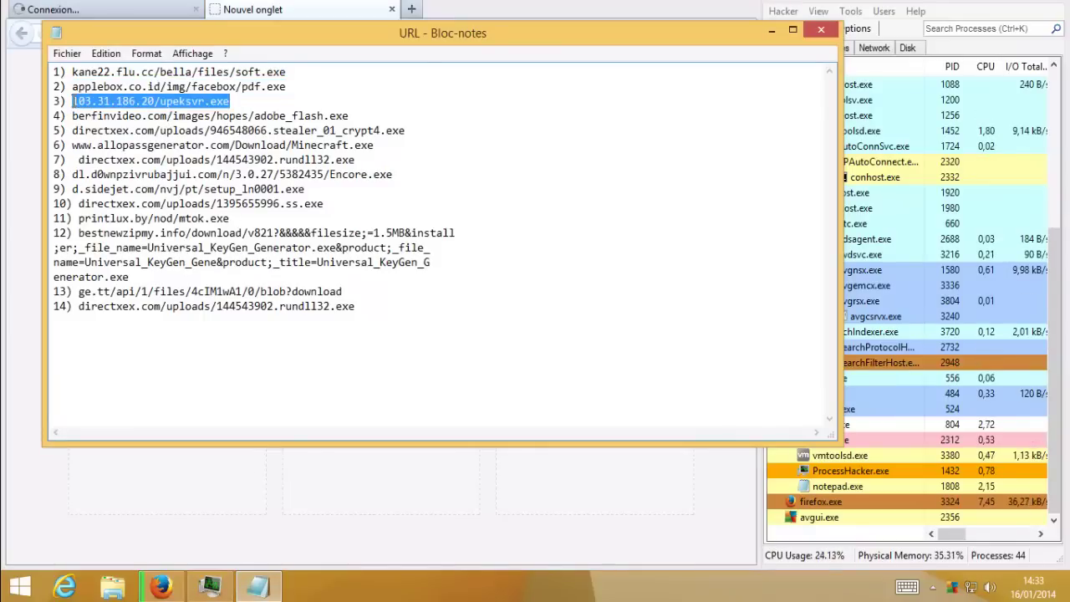
pyautogui.click(439, 14)
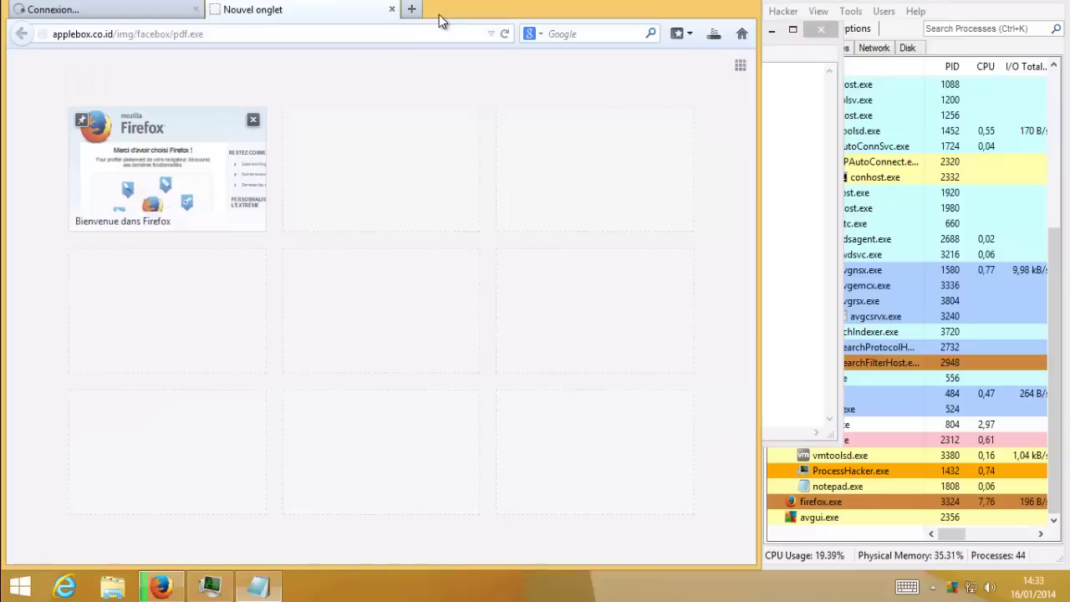
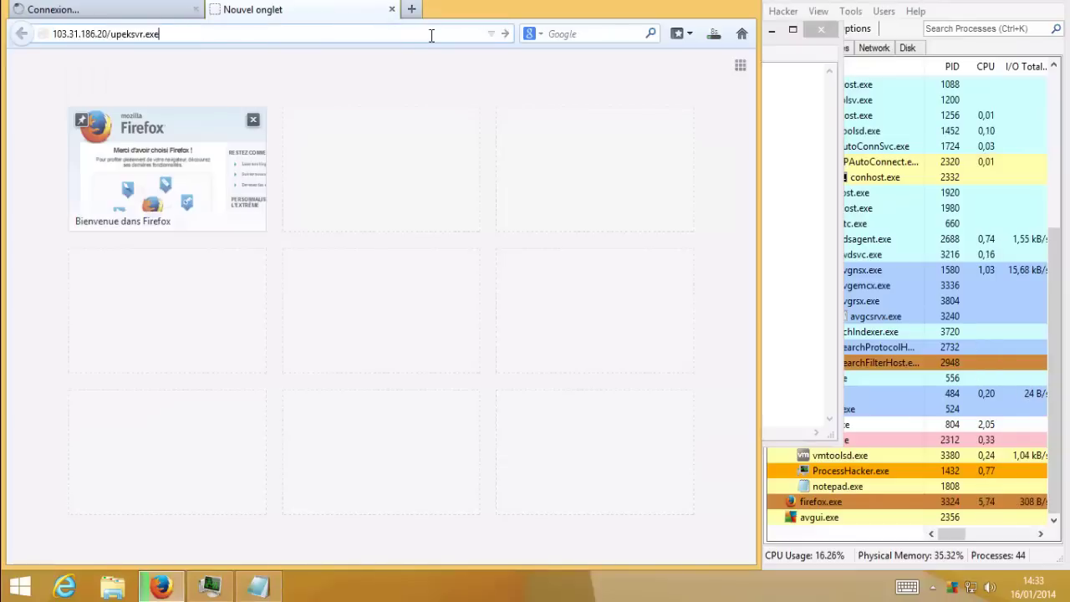
pyautogui.press('Return')
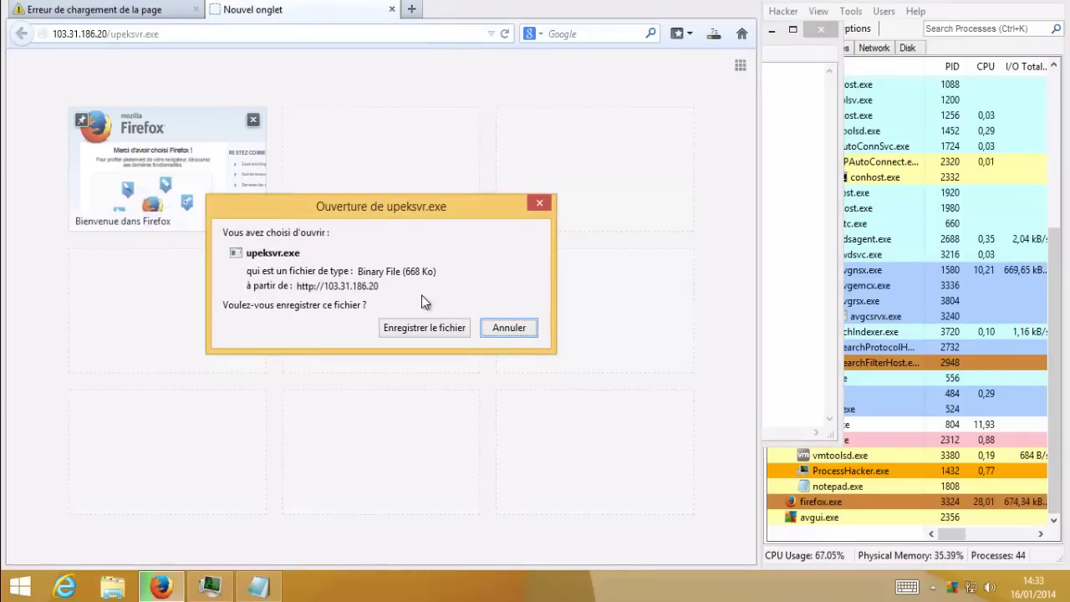
pyautogui.click(428, 335)
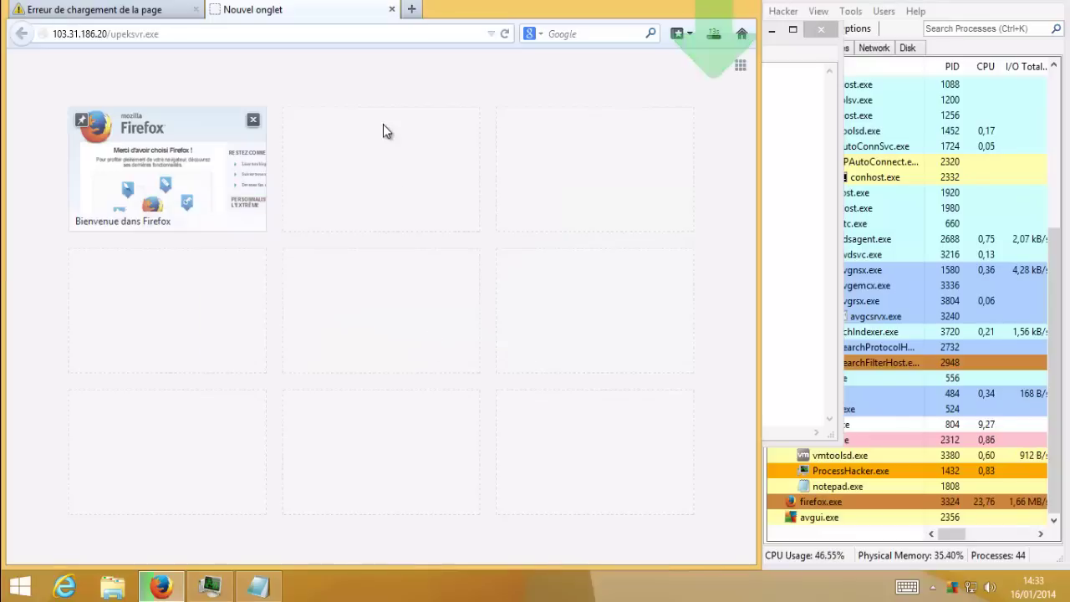
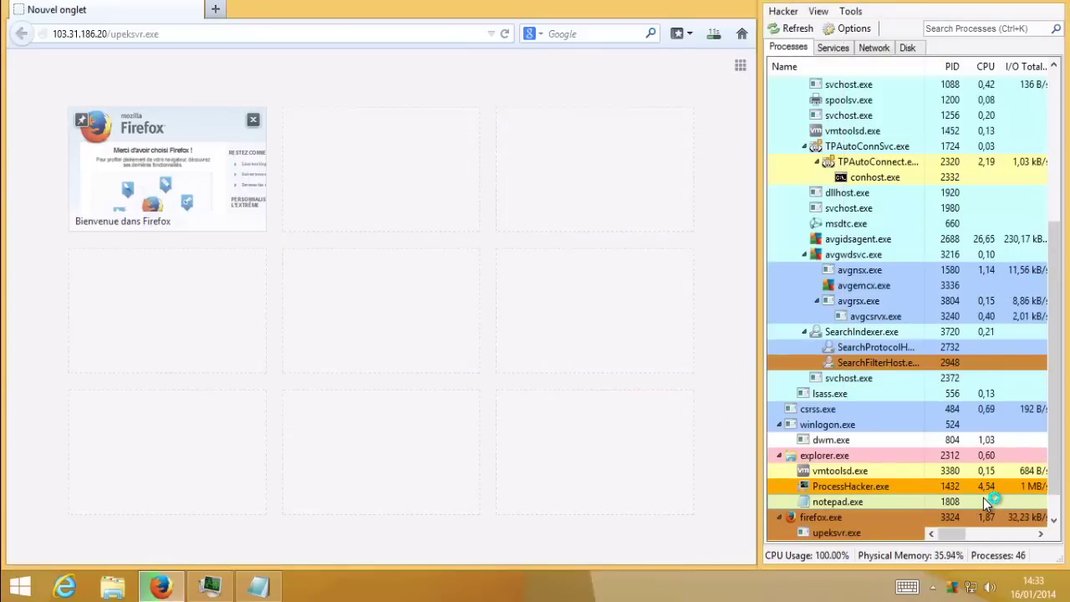
pyautogui.scroll(-1, 1051, 513)
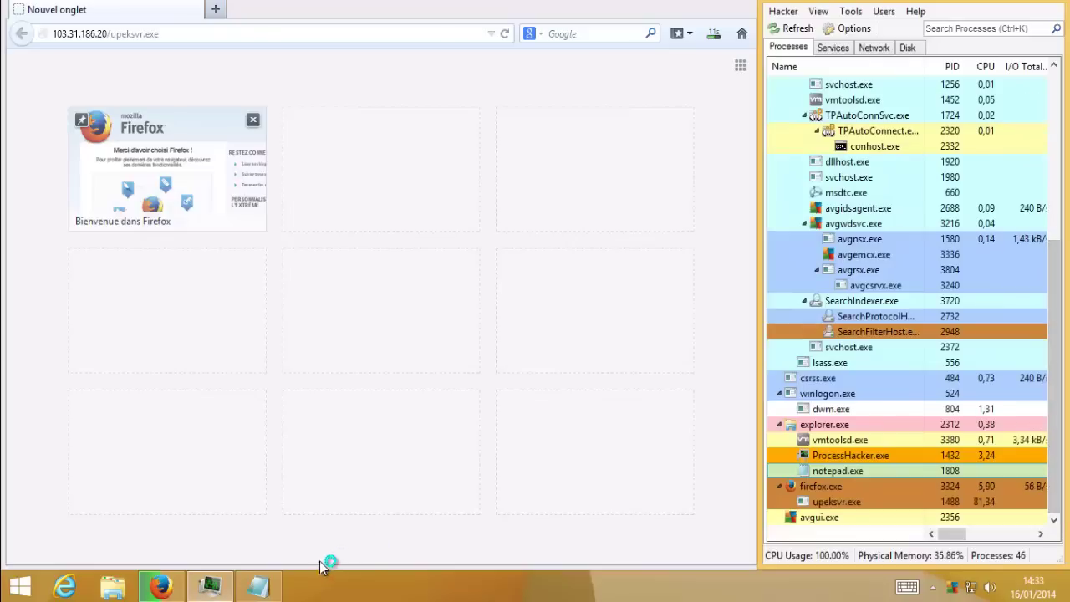
# Mark the first address with "o" and the third with "x" in the URL text file, and select upeksvr.exe in Process Hacker.
pyautogui.click(262, 590)
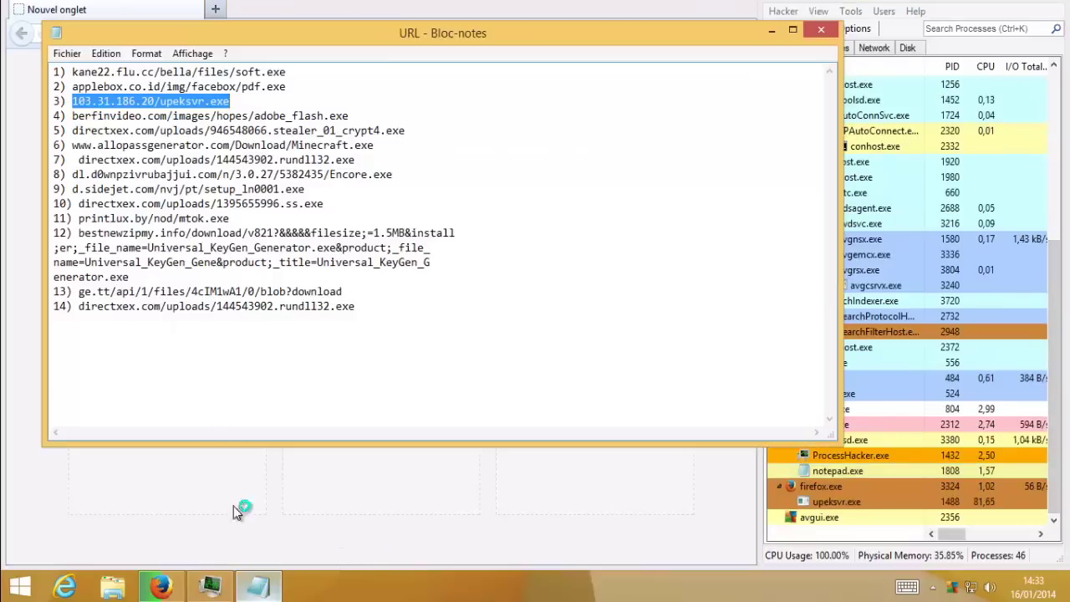
pyautogui.click(73, 73)
pyautogui.write('o')
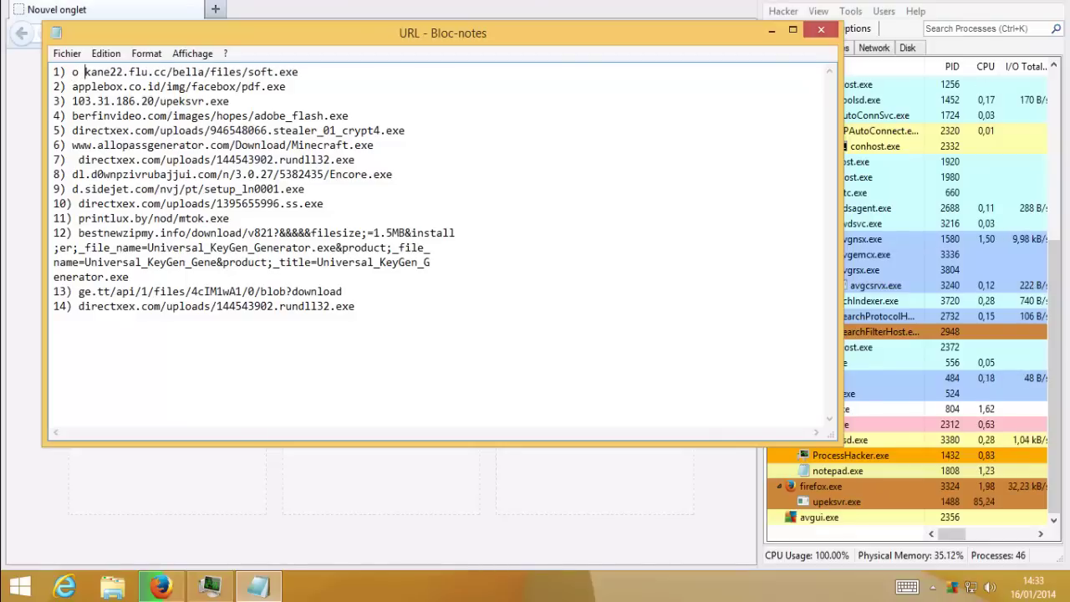
pyautogui.click(73, 102)
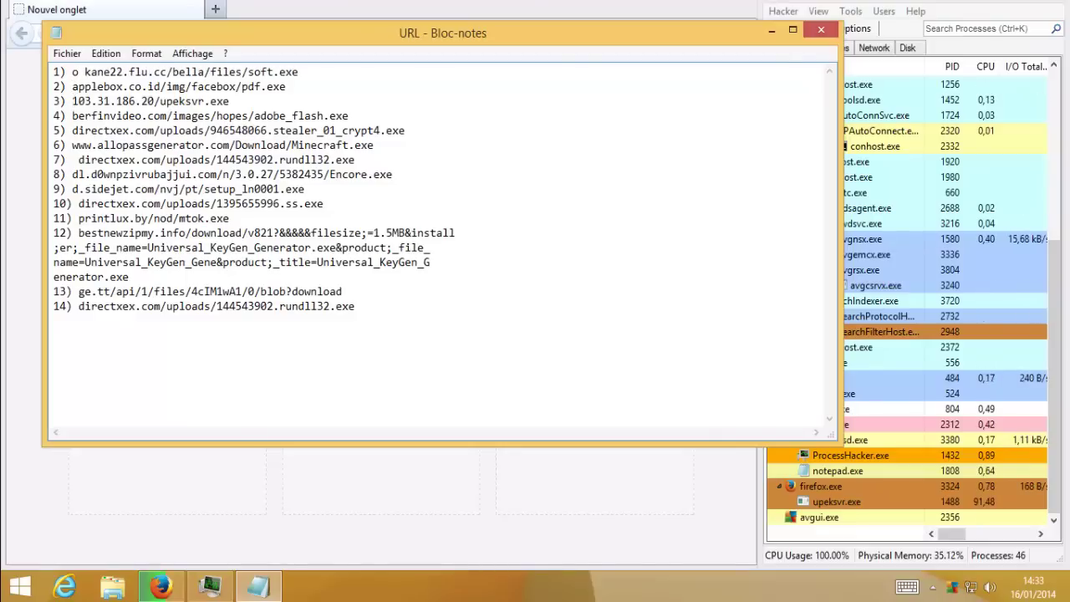
pyautogui.write('x')
pyautogui.click(824, 500)
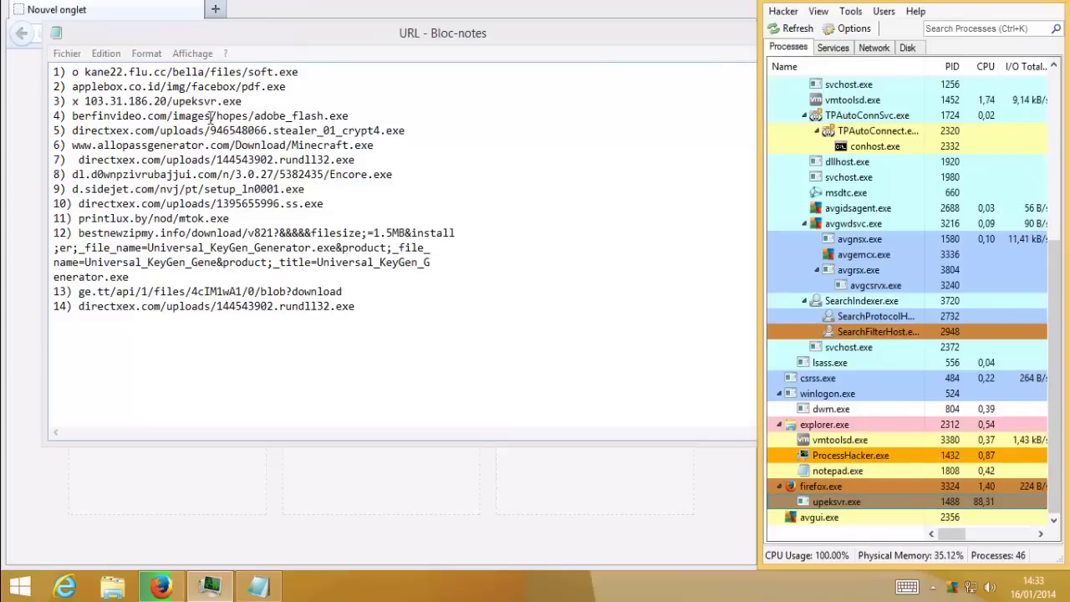
# Load the fourth listed address, berfinvideo.com/images/hopes/adobe_flash.exe, in Firefox and let AVG remove the threat in pdf.exe.
pyautogui.moveTo(349, 115); pyautogui.dragTo(73, 115)
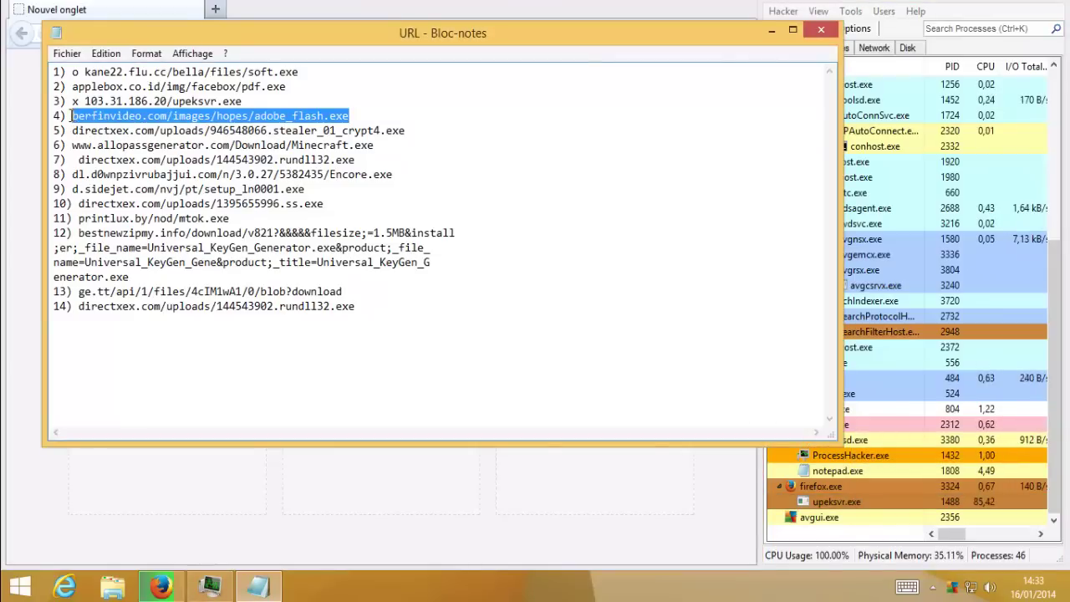
pyautogui.click(283, 3)
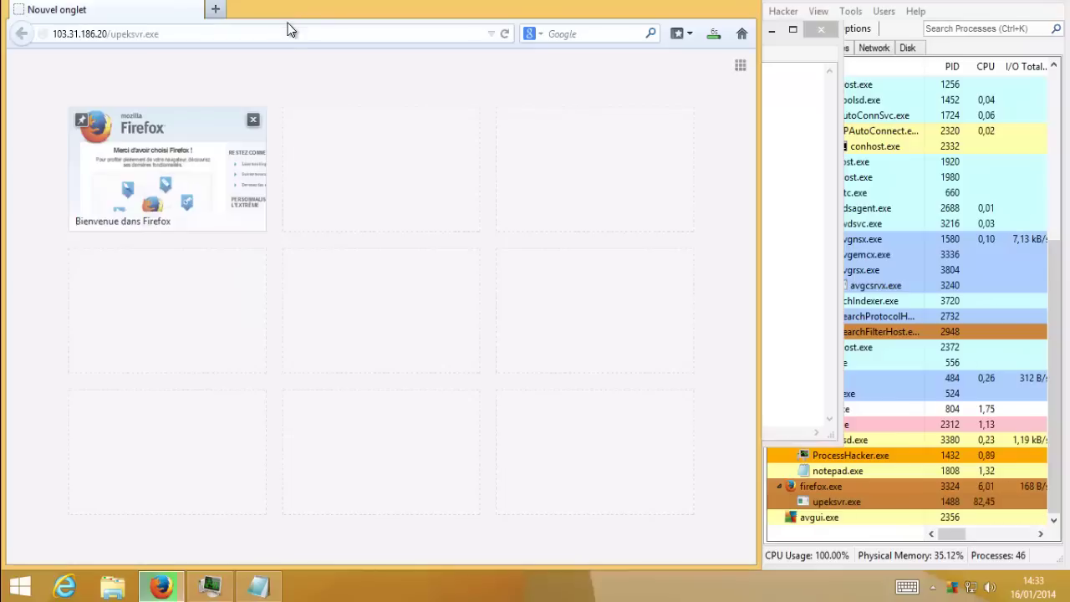
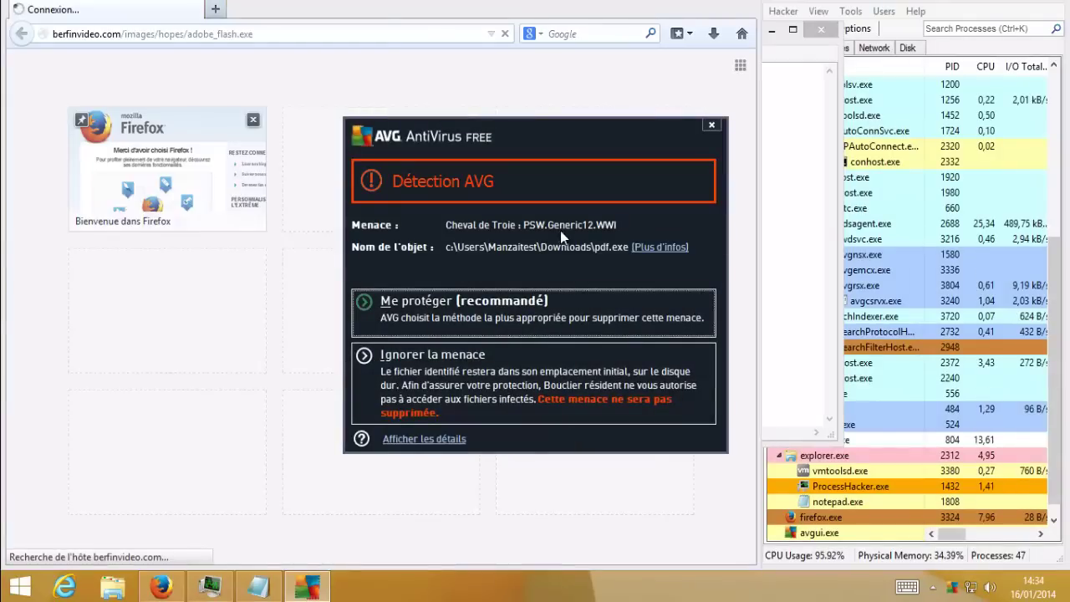
pyautogui.click(507, 310)
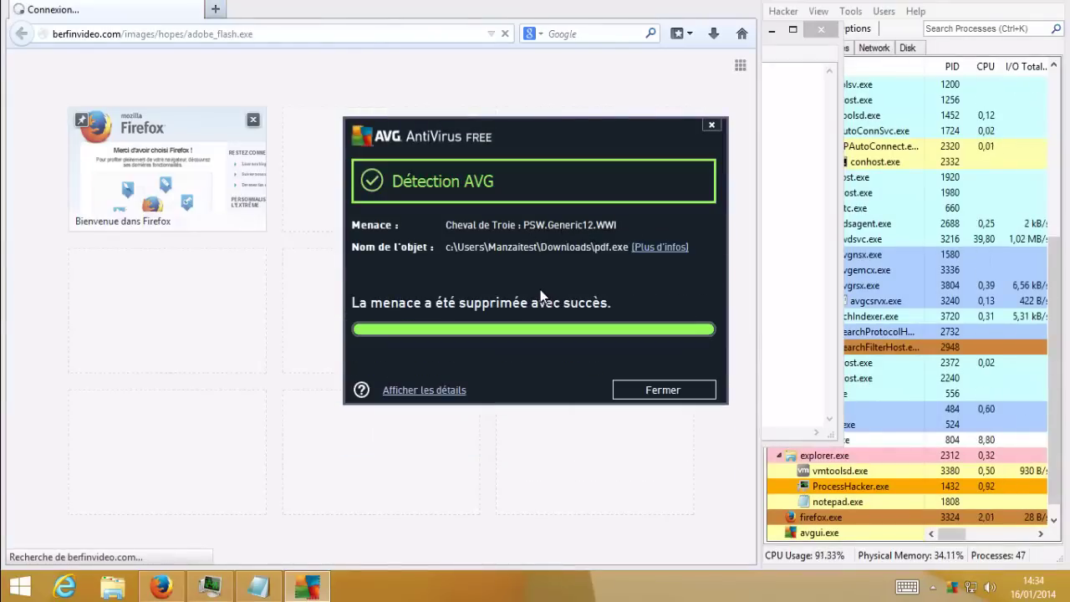
pyautogui.click(635, 390)
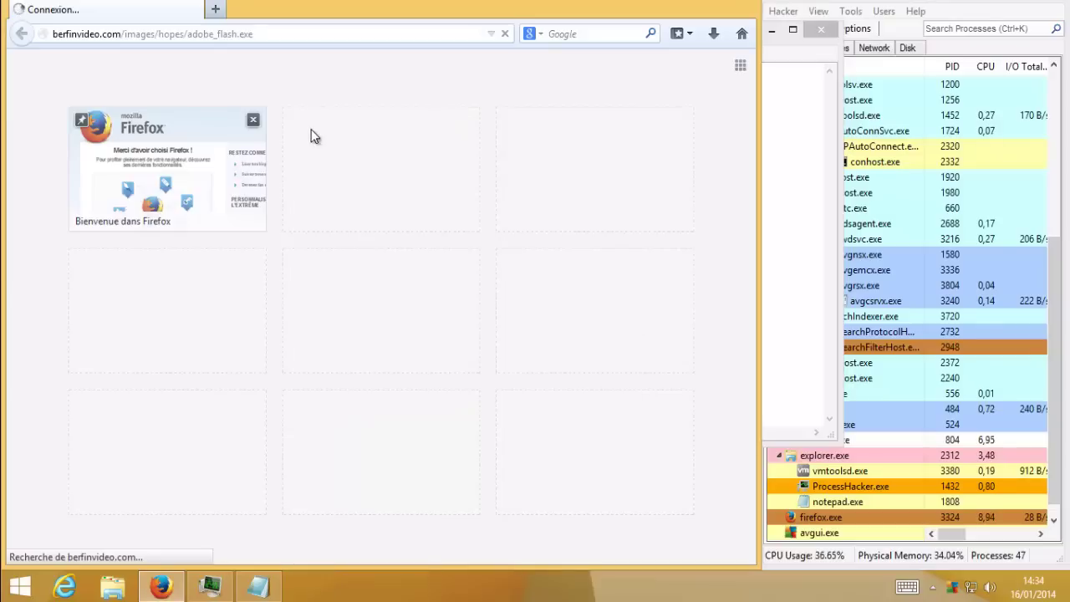
# Mark the second address with "v" and the fourth with "o" in the URL text file.
pyautogui.hotkey('alt', 'Tab')
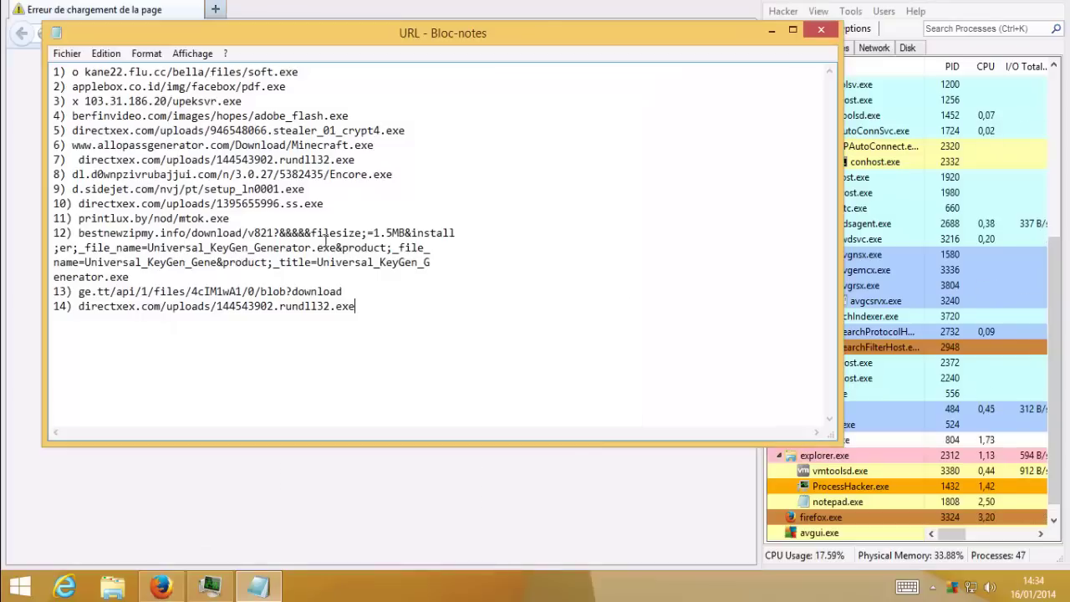
pyautogui.click(72, 87)
pyautogui.write('v')
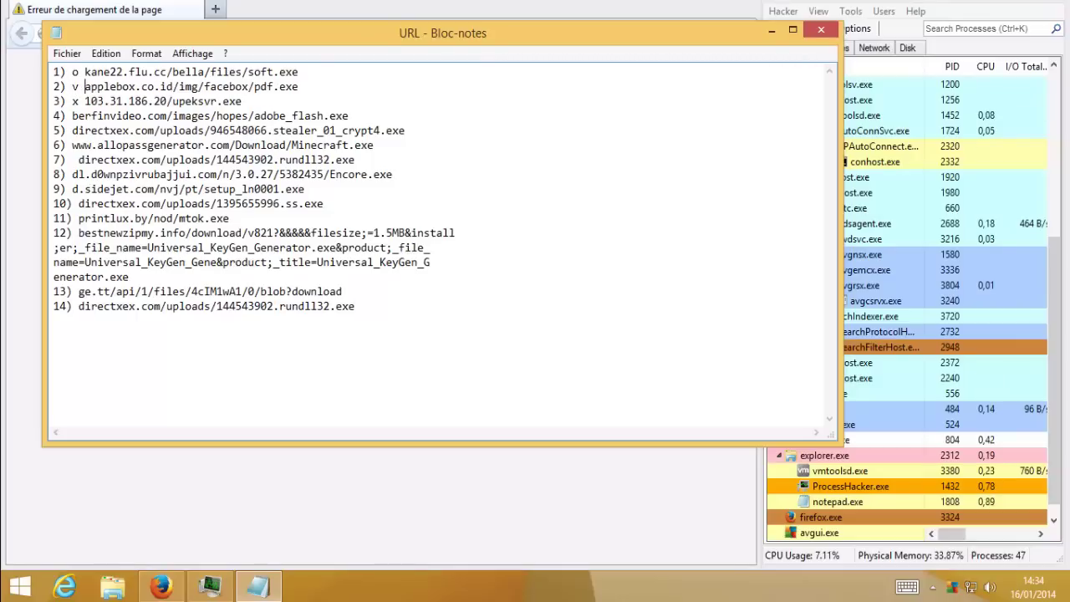
pyautogui.click(73, 115)
pyautogui.write('o')
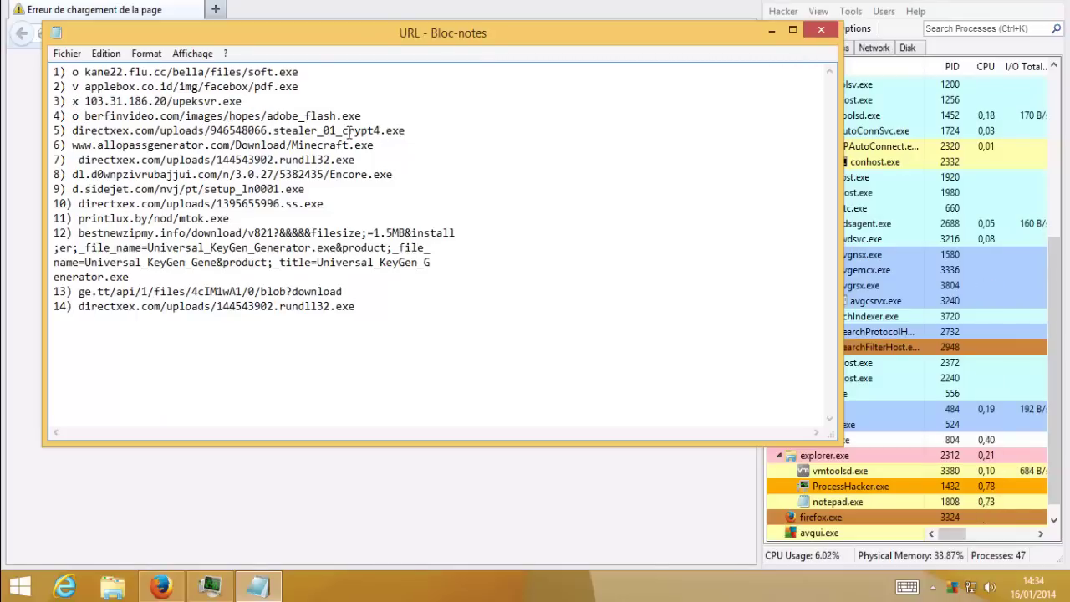
# Load the fifth listed address, directxex.com/uploads/946548066.stealer_01_crypt4.exe, in Firefox and mark it with "o" in the URL text file.
pyautogui.moveTo(407, 132); pyautogui.dragTo(73, 134)
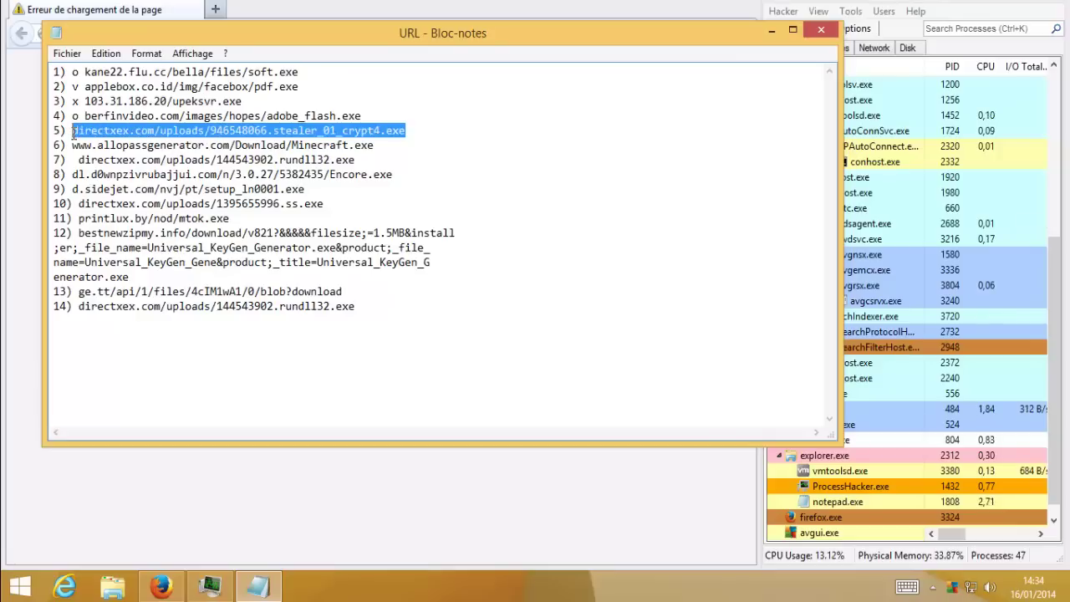
pyautogui.click(25, 143)
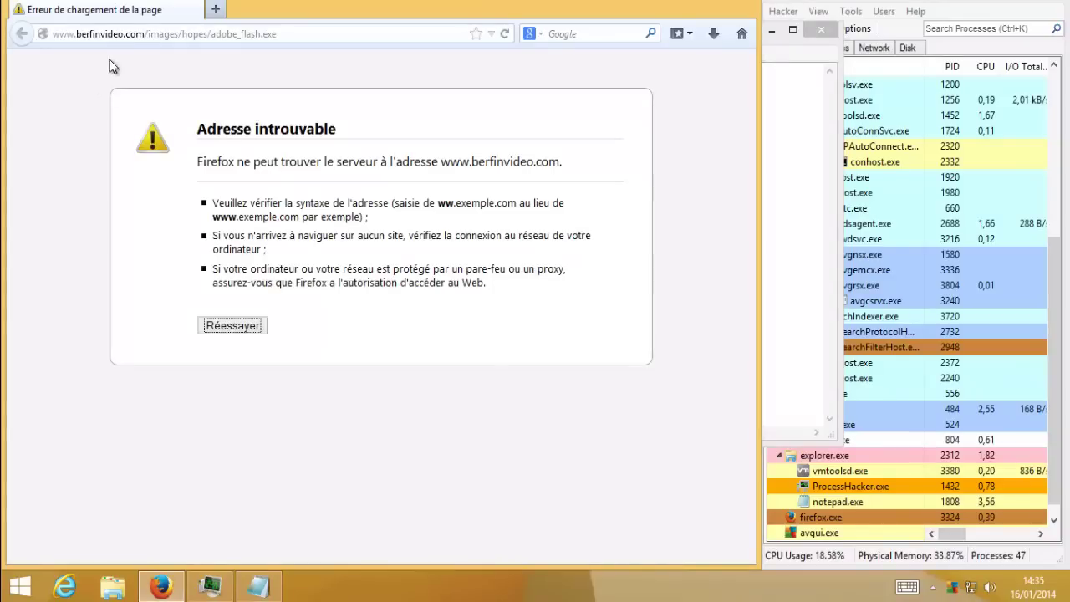
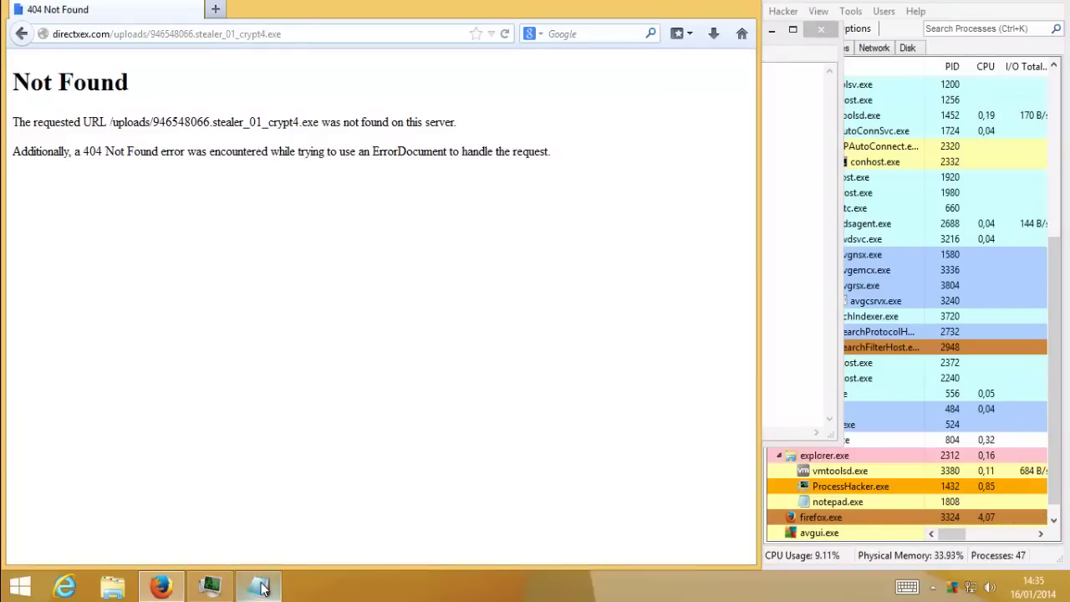
pyautogui.click(257, 587)
pyautogui.click(74, 132)
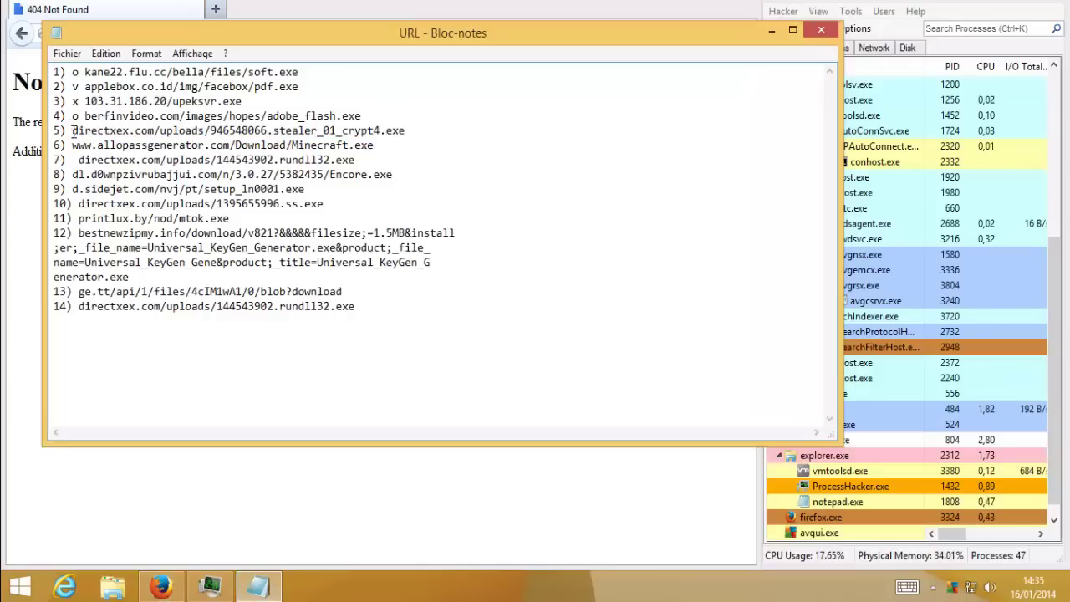
pyautogui.write('o')
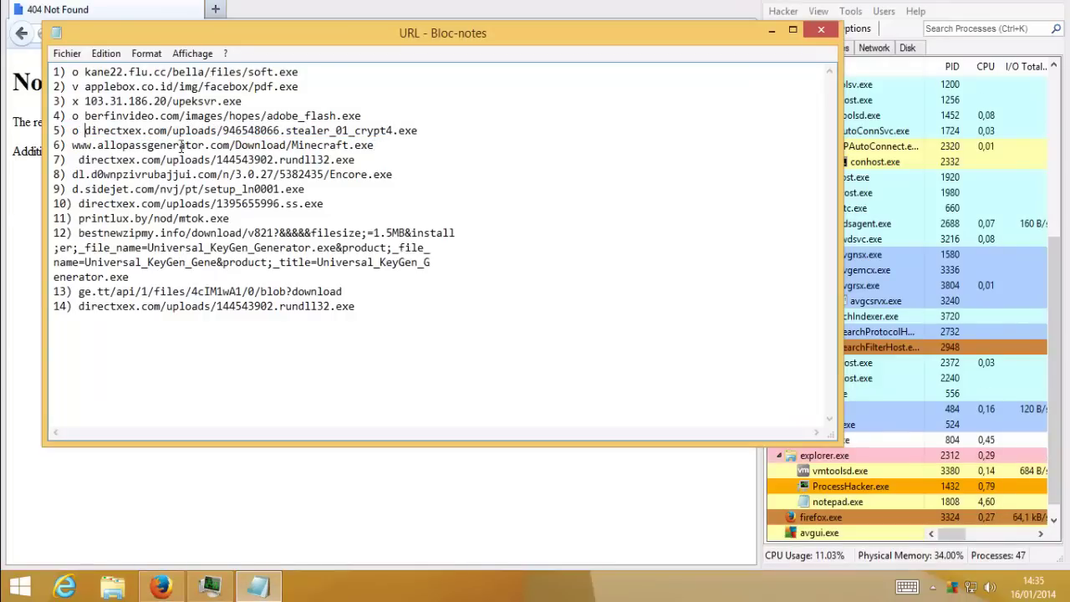
pyautogui.moveTo(72, 147); pyautogui.dragTo(374, 147)
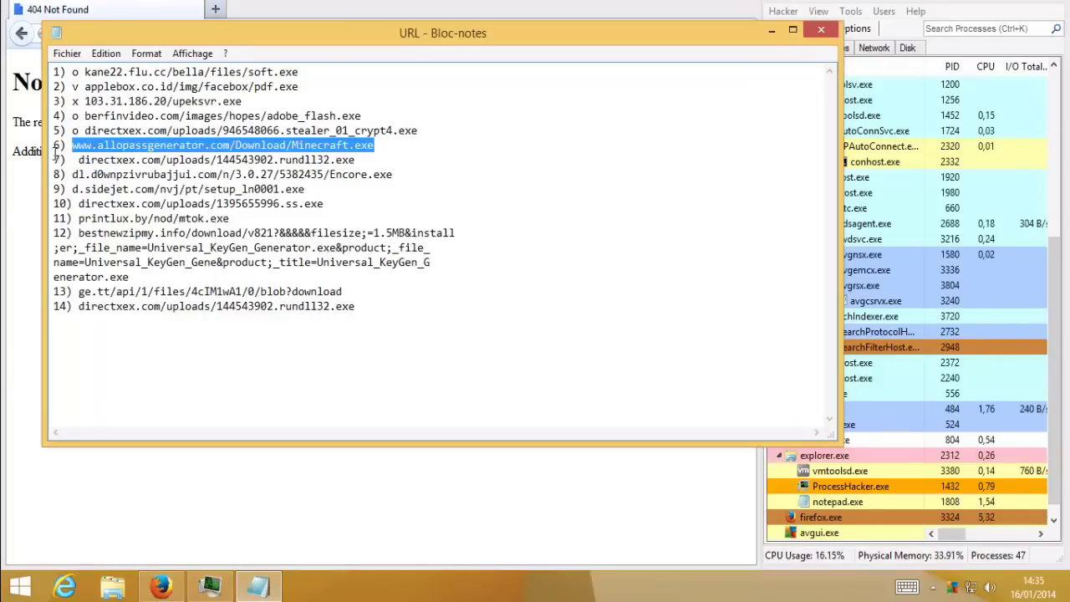
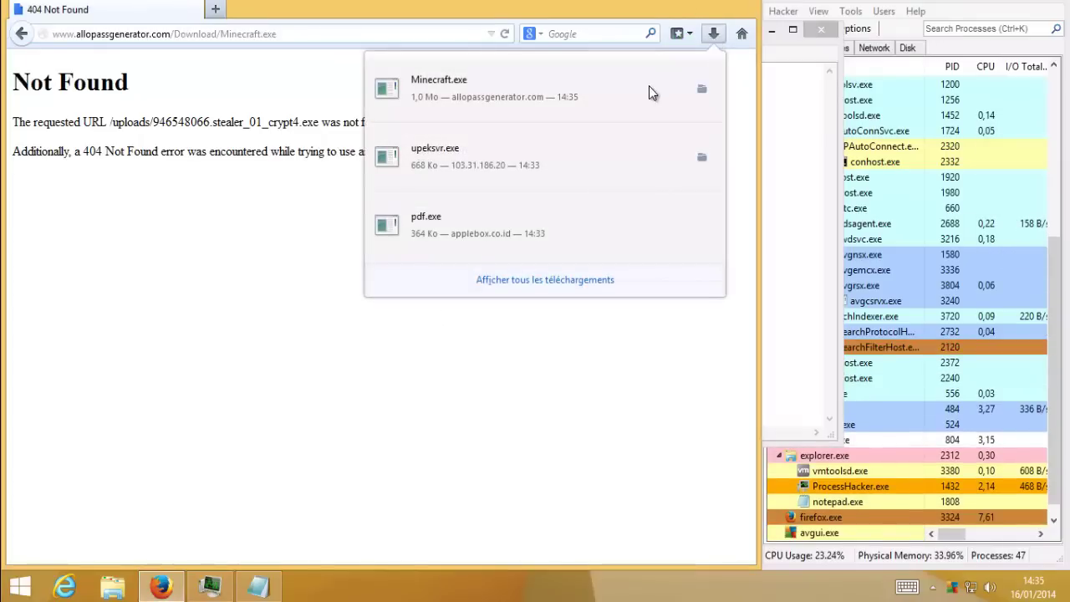
pyautogui.click(619, 94)
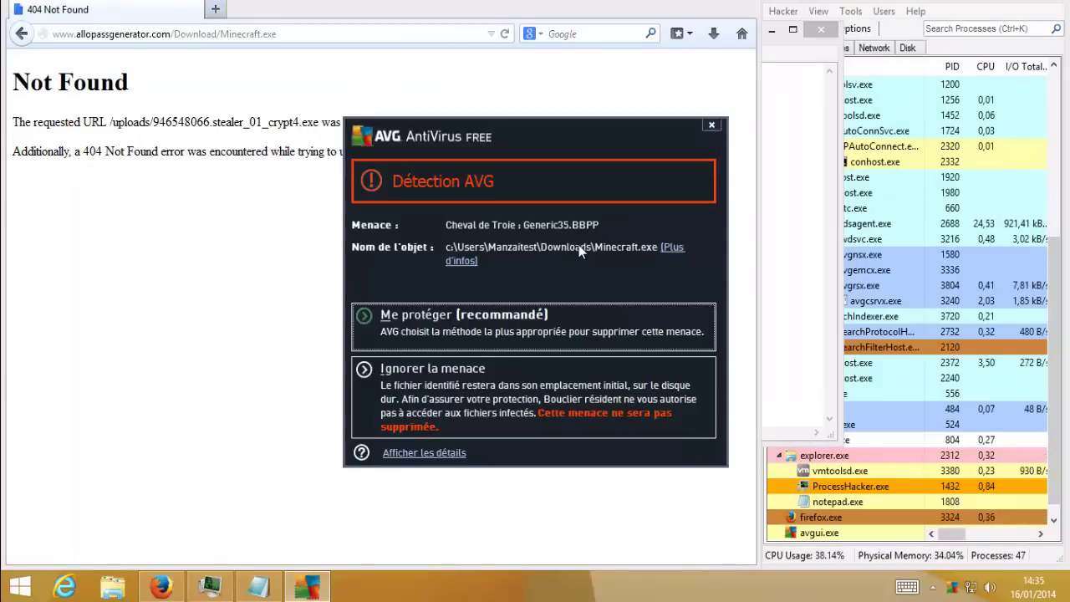
pyautogui.click(552, 318)
pyautogui.click(638, 398)
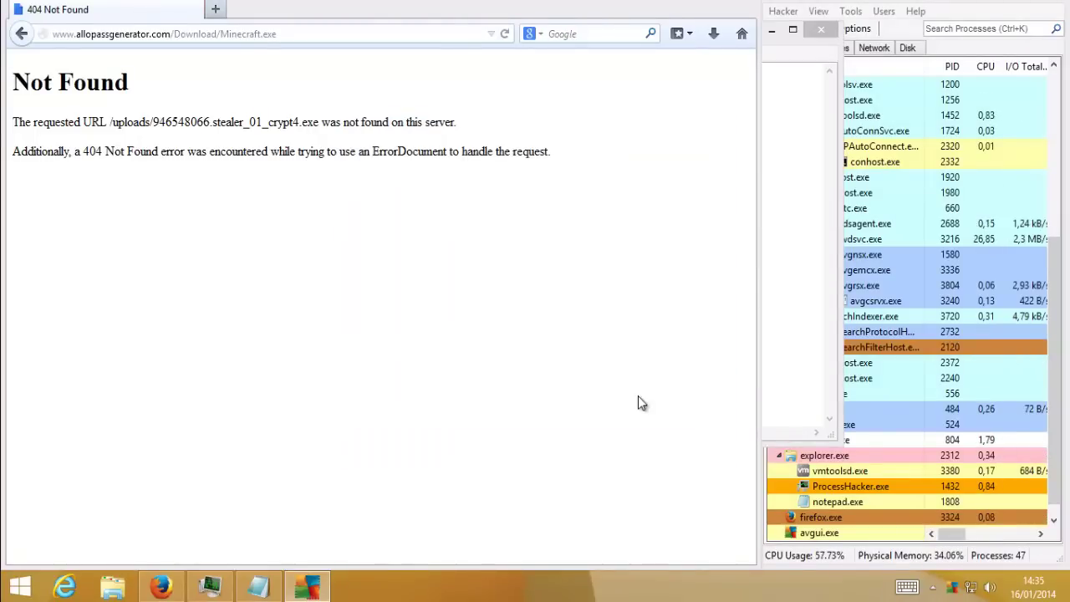
# Mark the sixth address with "v" in the URL text file.
pyautogui.click(262, 590)
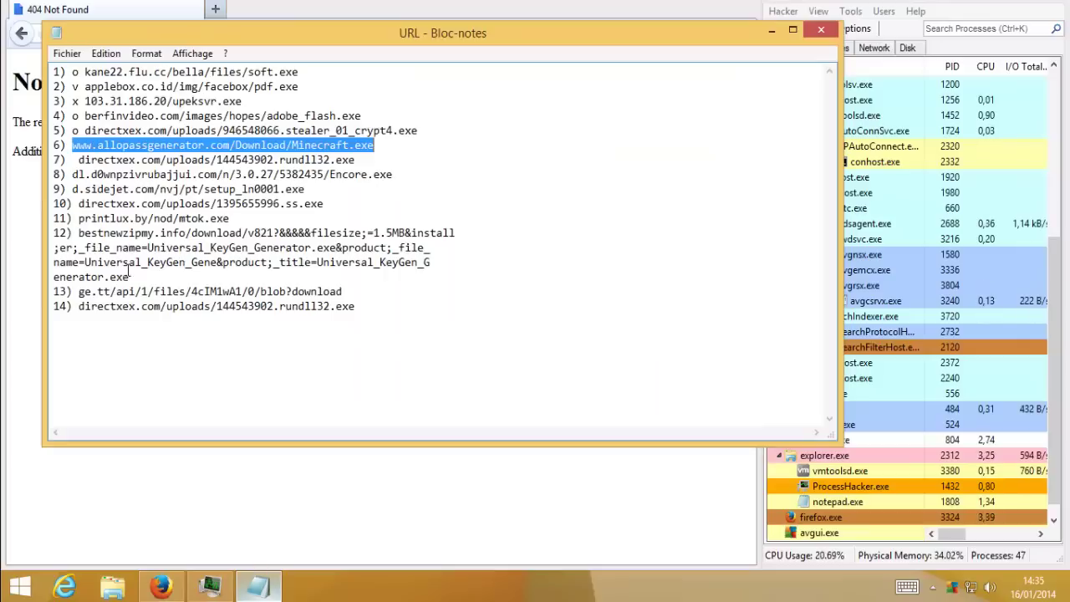
pyautogui.click(71, 146)
pyautogui.write('v')
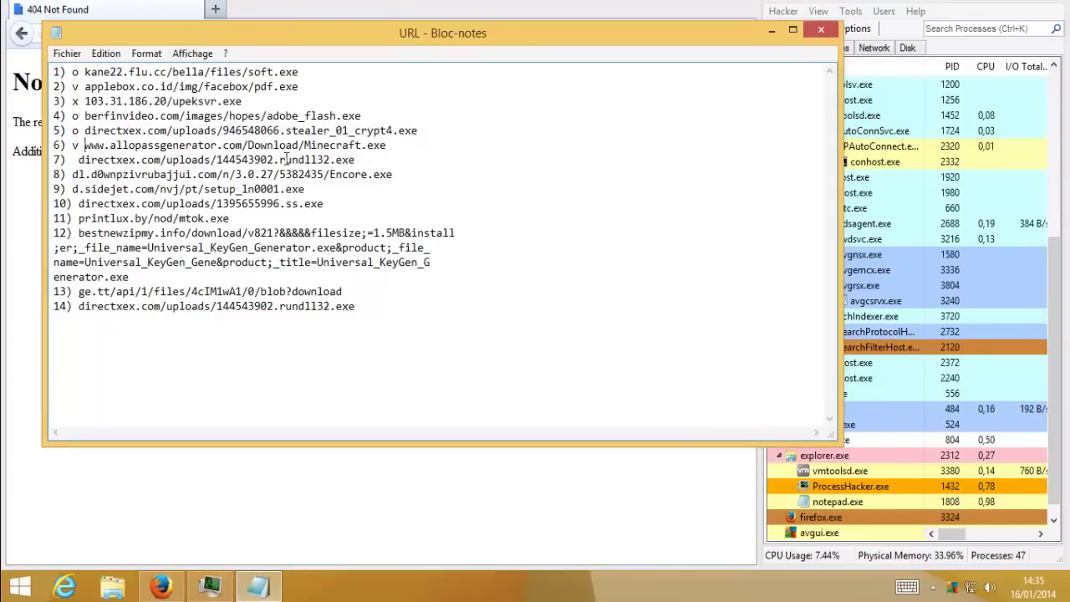
# Load the seventh listed address, directxex.com/uploads/144543902.rundll32.exe, in Firefox.
pyautogui.moveTo(356, 160); pyautogui.dragTo(79, 159)
pyautogui.hotkey('ctrl', 'c')
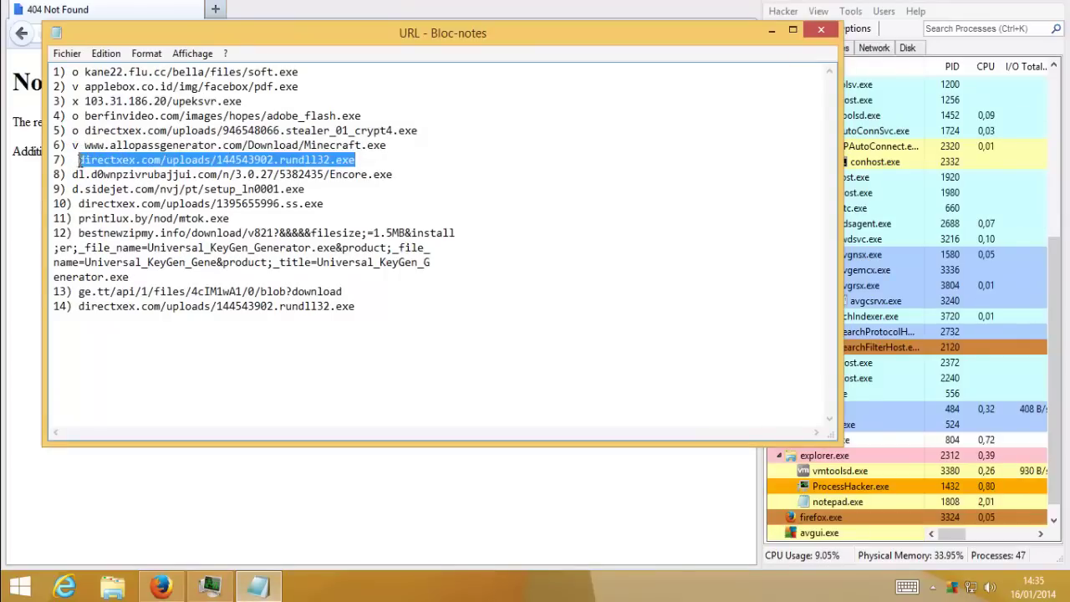
pyautogui.click(29, 177)
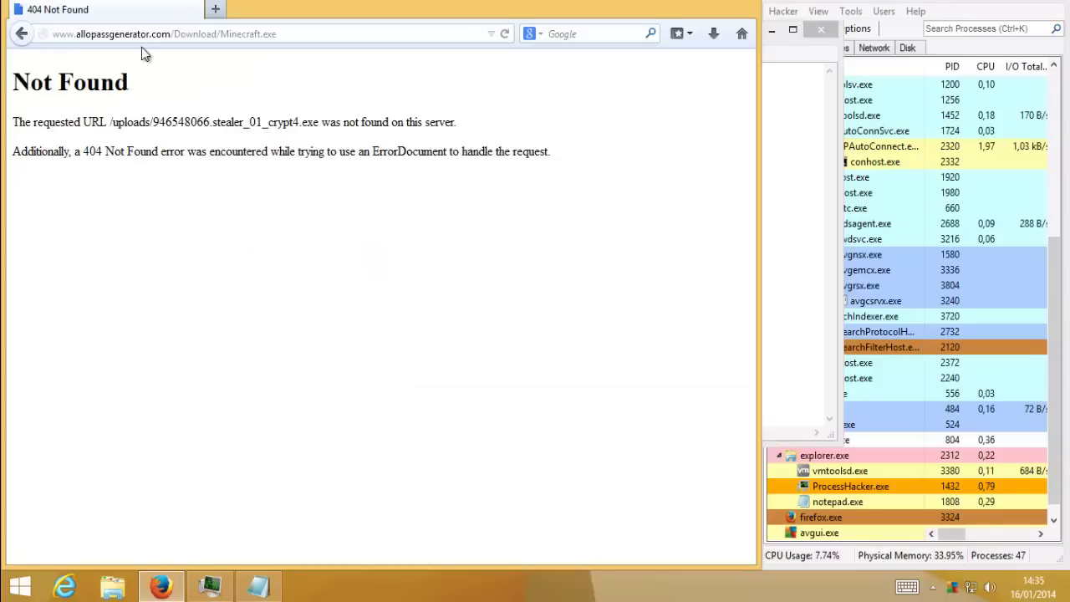
pyautogui.click(153, 36)
pyautogui.hotkey('ctrl', 'v')
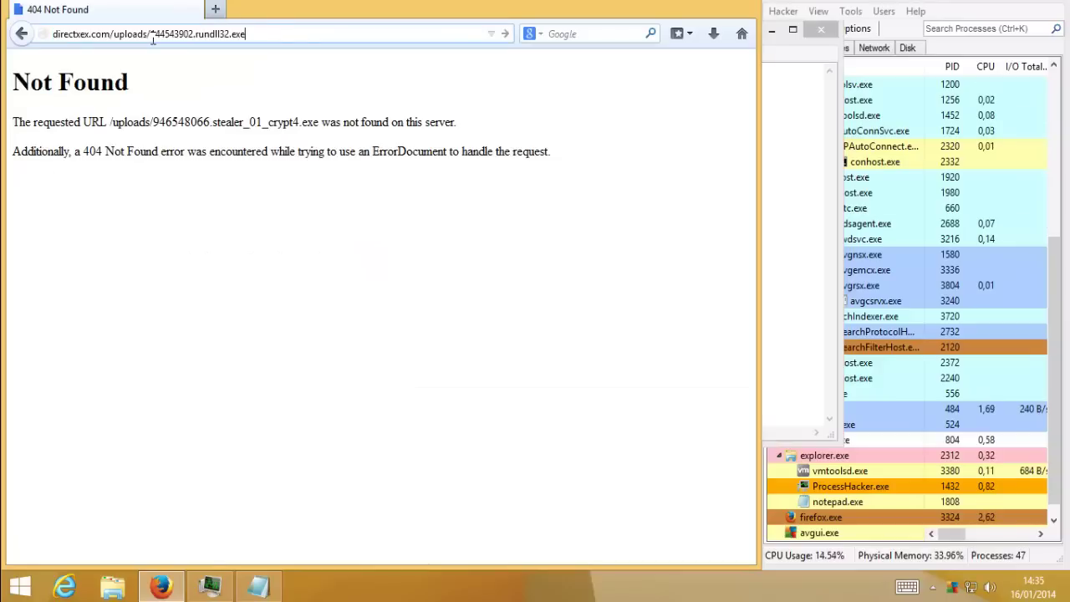
pyautogui.press('Return')
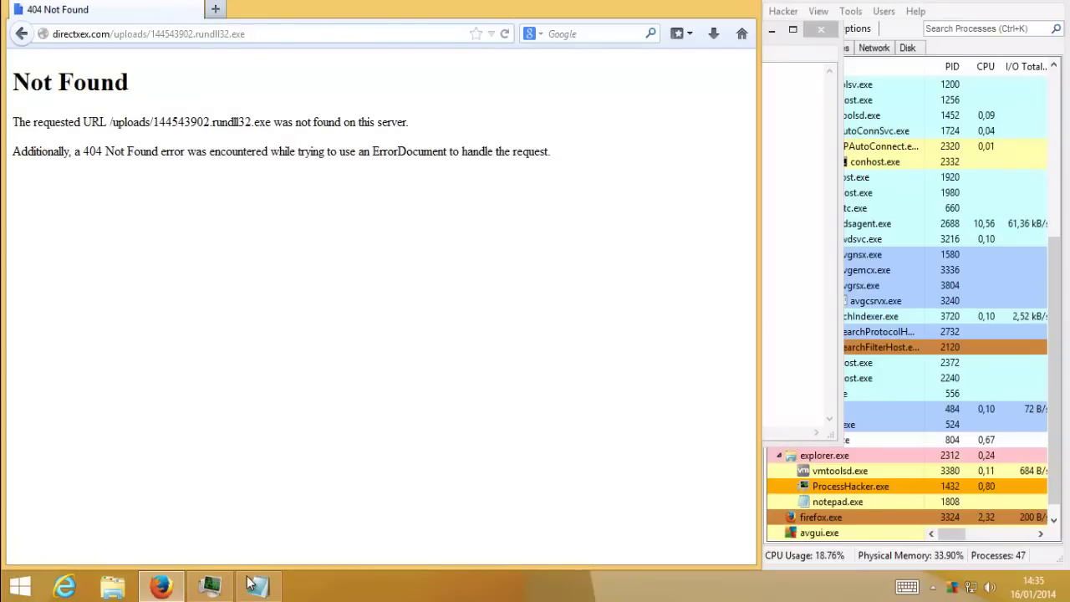
# Mark the seventh address with "o" in the URL text file.
pyautogui.click(258, 587)
pyautogui.click(79, 159)
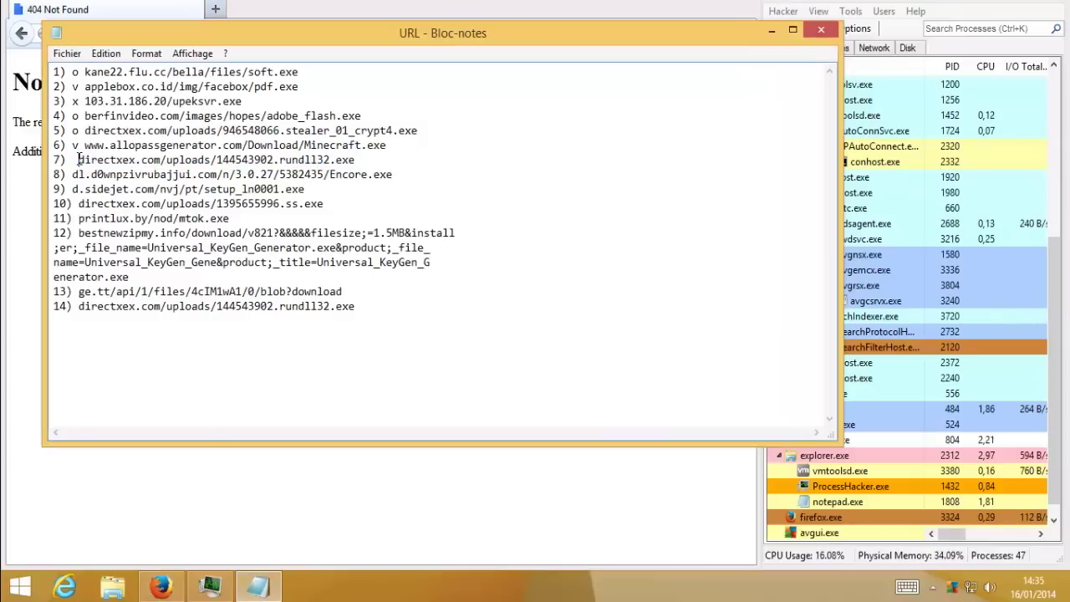
pyautogui.write('o')
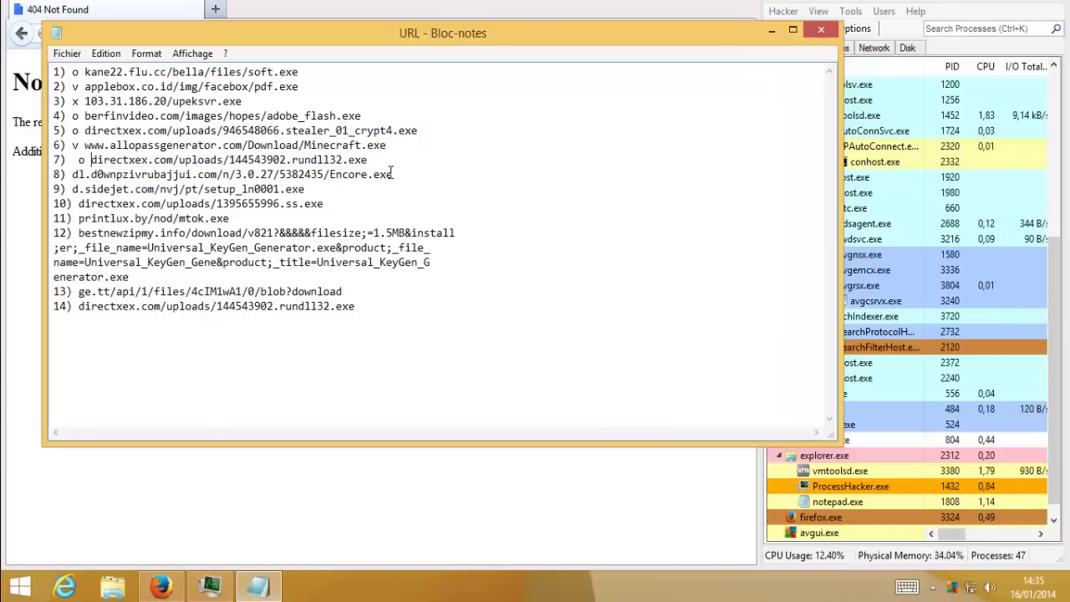
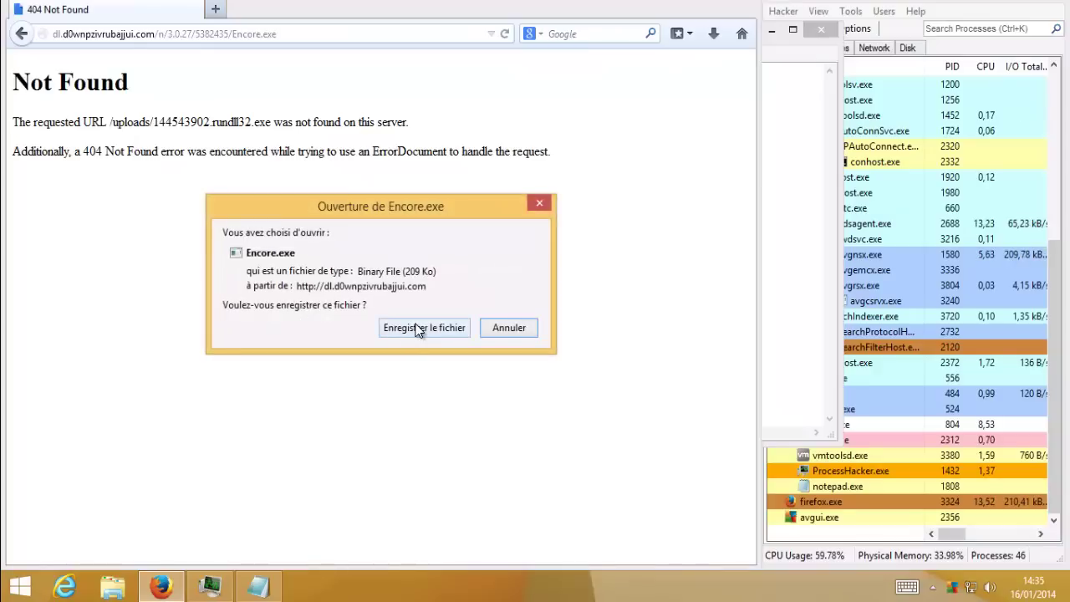
# Load the eighth listed address in Firefox, save and run Encore.exe with permission to make changes, and cancel the .NET Framework 3.5 installation.
pyautogui.click(418, 329)
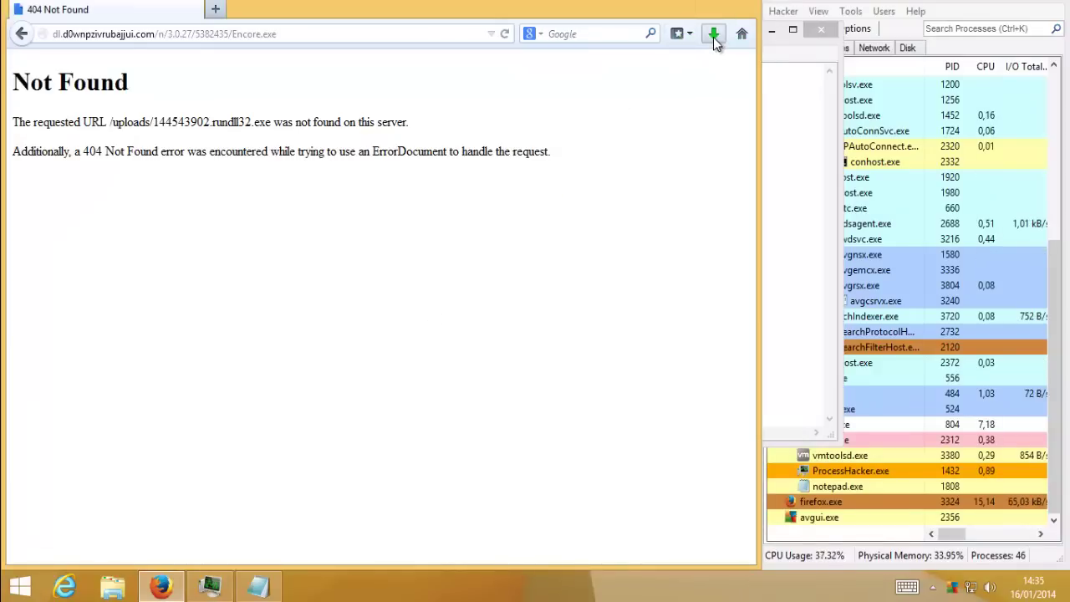
pyautogui.click(713, 37)
pyautogui.click(611, 104)
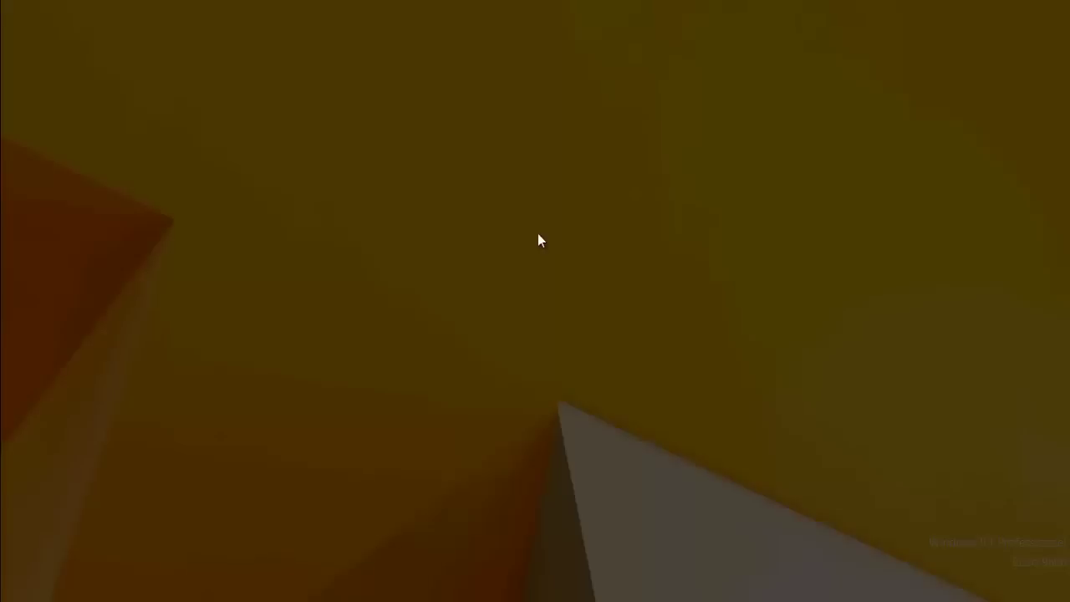
pyautogui.click(602, 316)
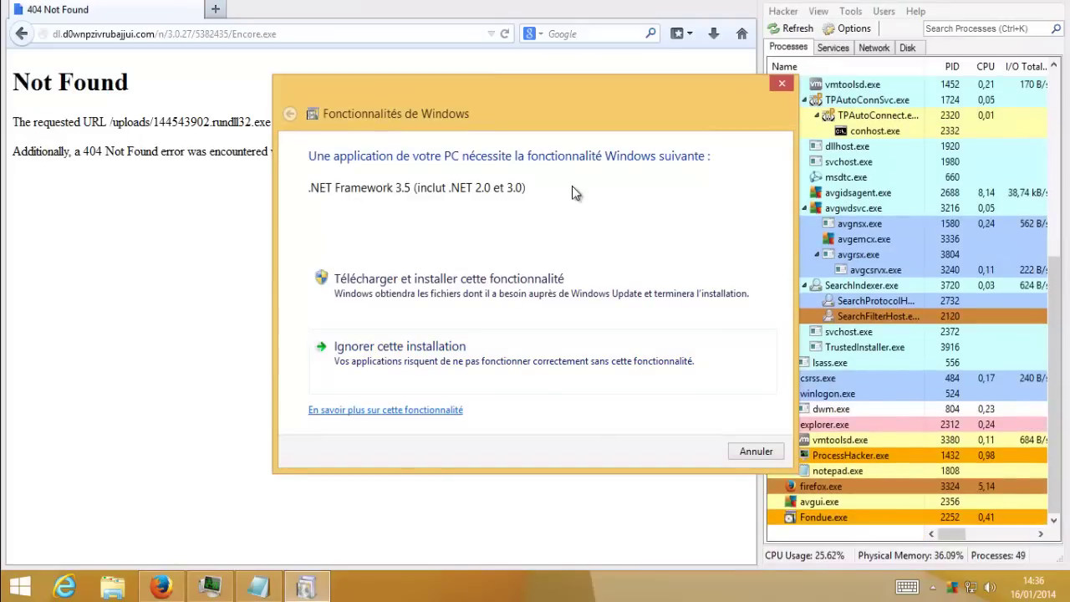
pyautogui.click(754, 451)
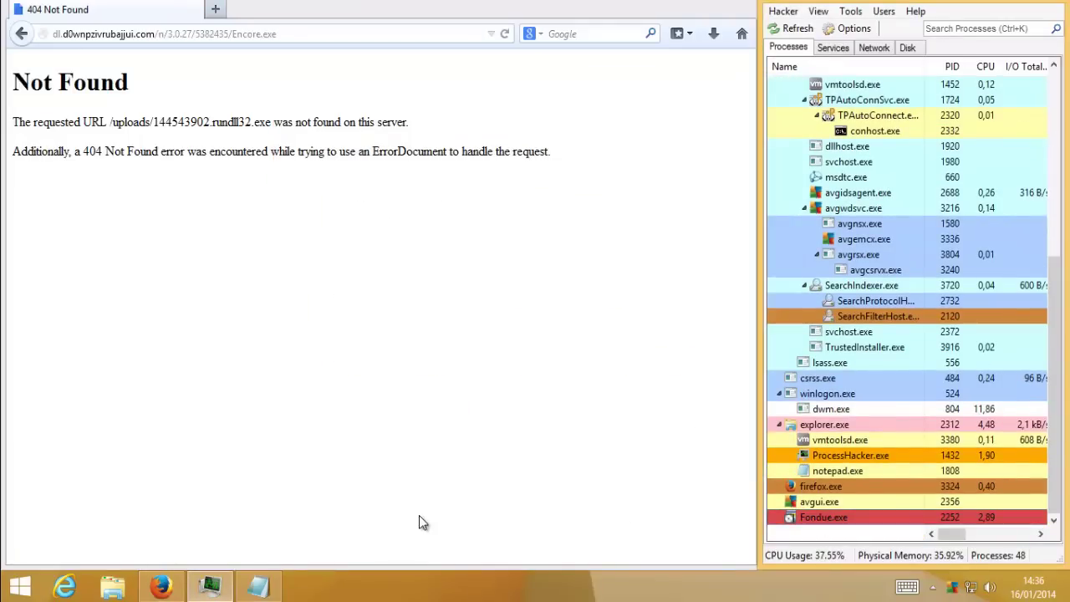
# Mark the eighth address with "x" in the URL text file.
pyautogui.click(260, 590)
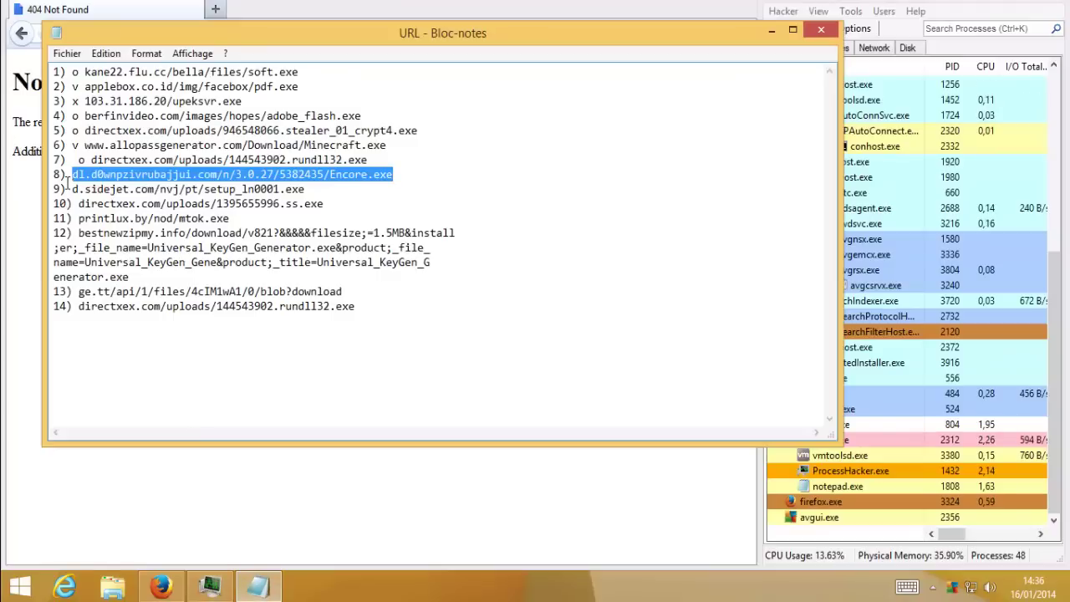
pyautogui.click(73, 177)
pyautogui.write('x')
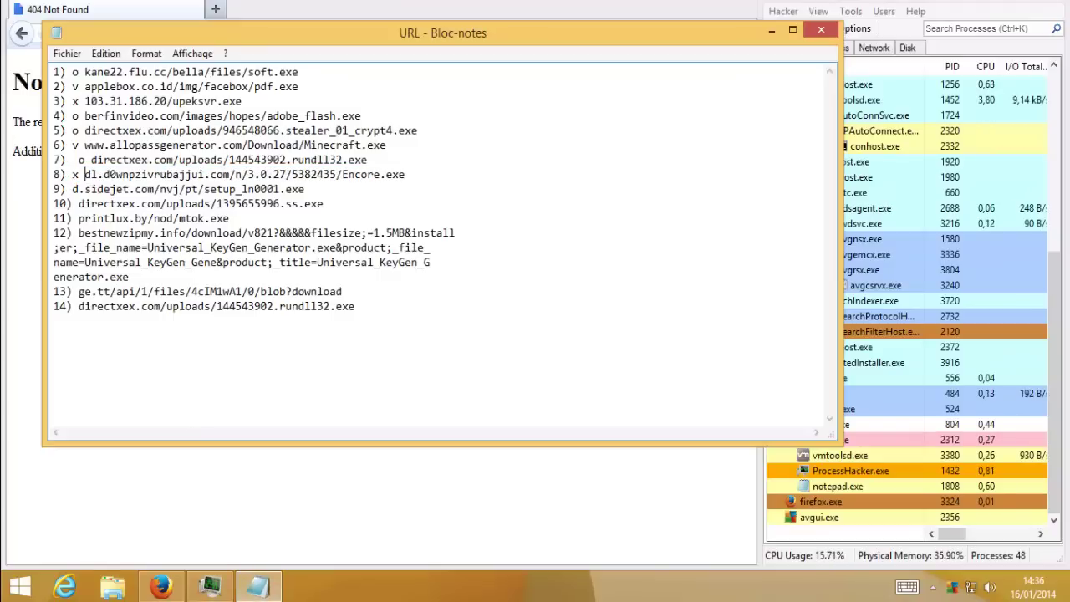
# Load the ninth listed address, d.sidejet.com/nvj/pt/setup_ln0001.exe, in Firefox and save setup_ln0001.exe.
pyautogui.moveTo(306, 189); pyautogui.dragTo(70, 192)
pyautogui.hotkey('ctrl', 'c')
pyautogui.click(236, 519)
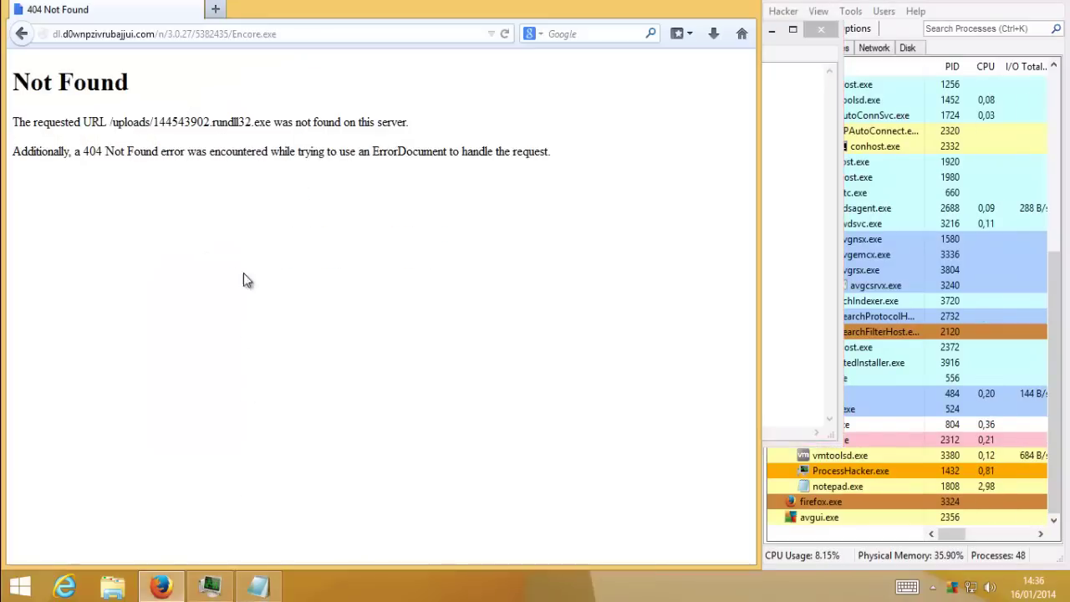
pyautogui.click(245, 35)
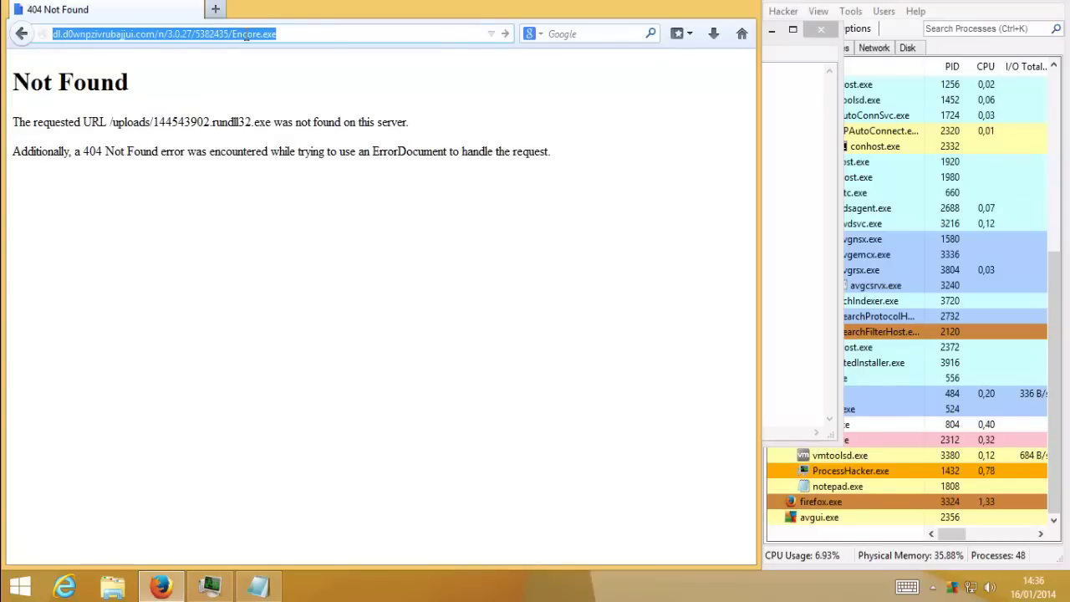
pyautogui.hotkey('ctrl', 'v')
pyautogui.press('Return')
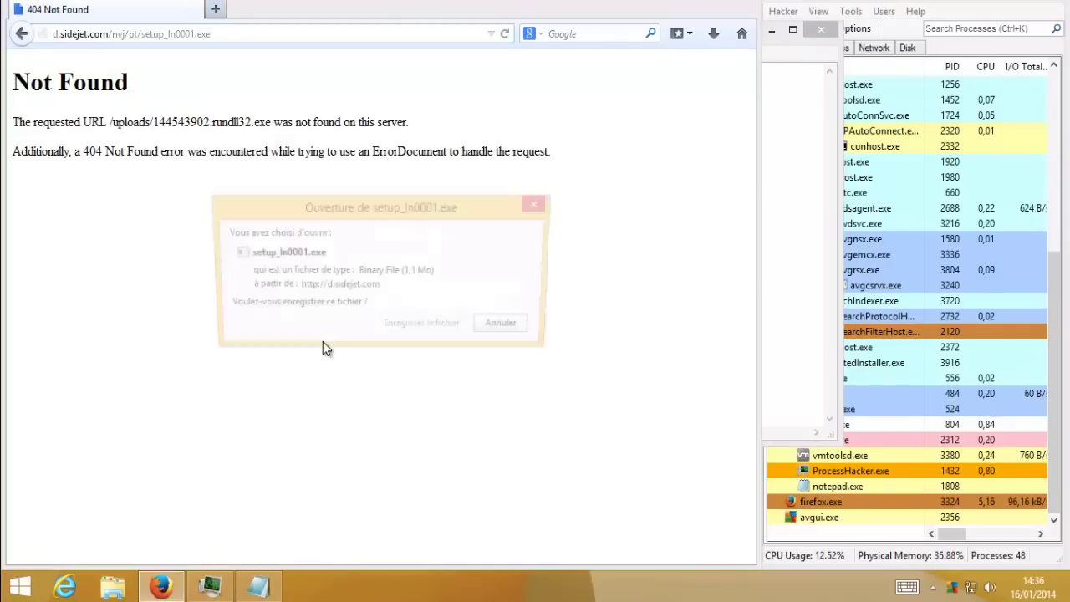
pyautogui.click(418, 328)
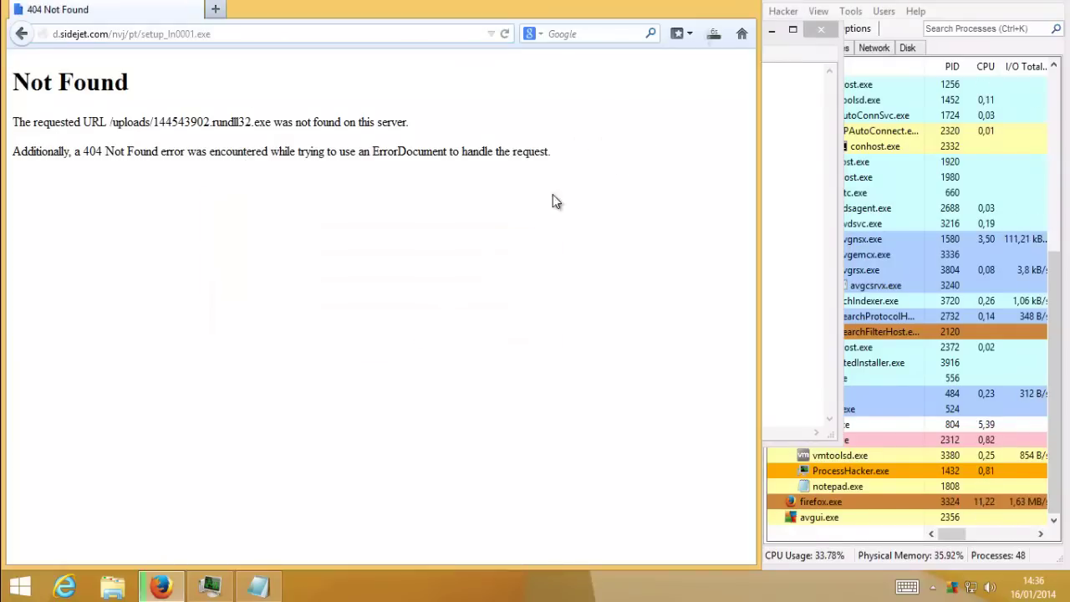
# Copy the tenth listed address, directxex.com/uploads/1395655996.ss.exe, from the URL text file.
pyautogui.click(258, 585)
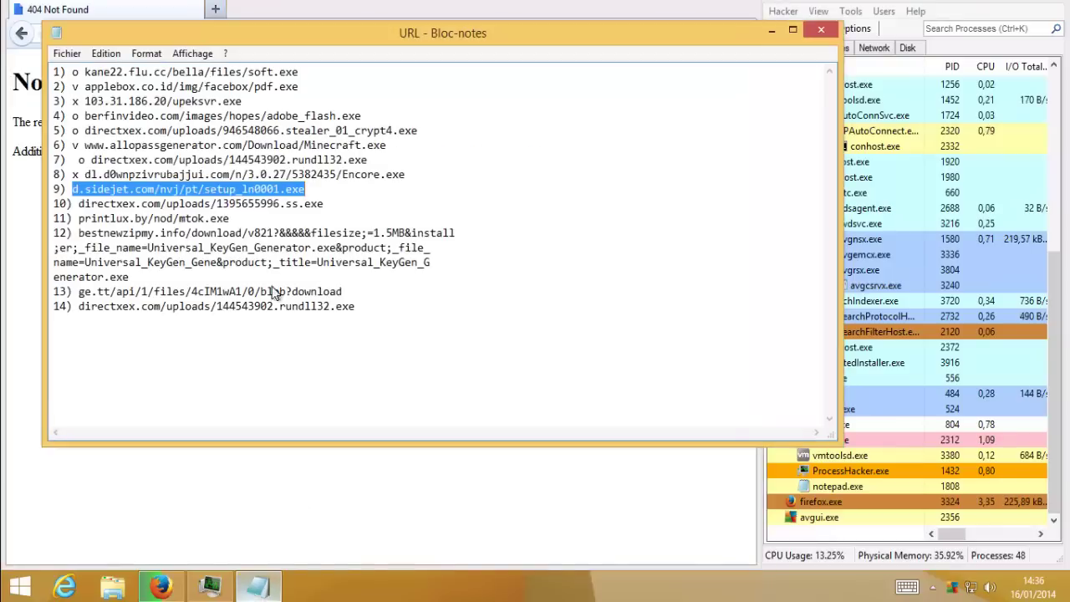
pyautogui.moveTo(326, 203); pyautogui.dragTo(110, 204)
pyautogui.click(80, 203)
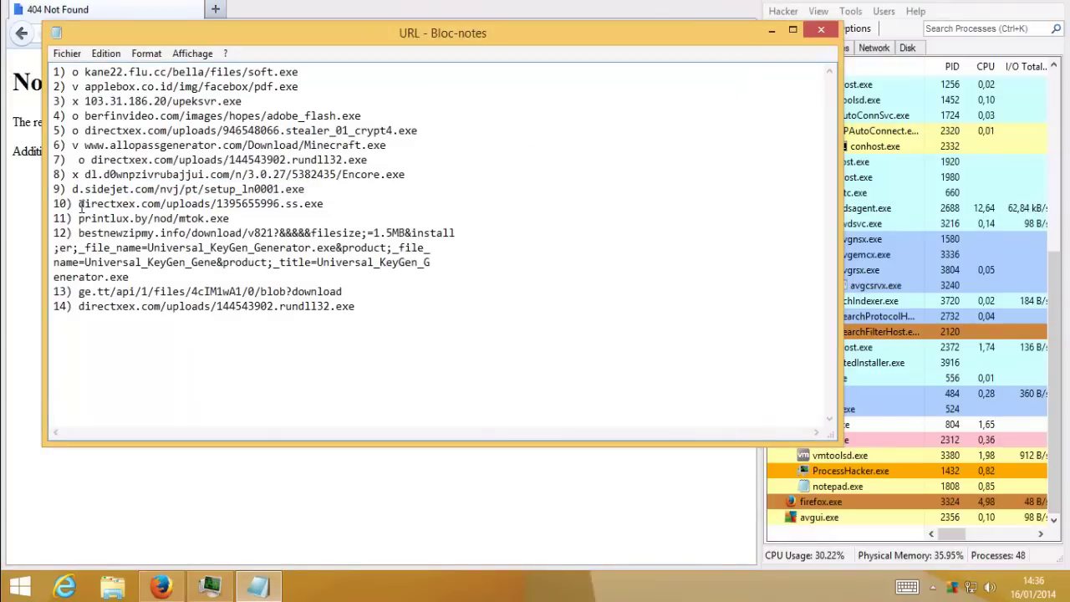
pyautogui.write('c')
# Run the downloaded setup_ln0001.exe from Firefox, allow it to make changes to the computer, and look for it among the running processes.
pyautogui.click(321, 491)
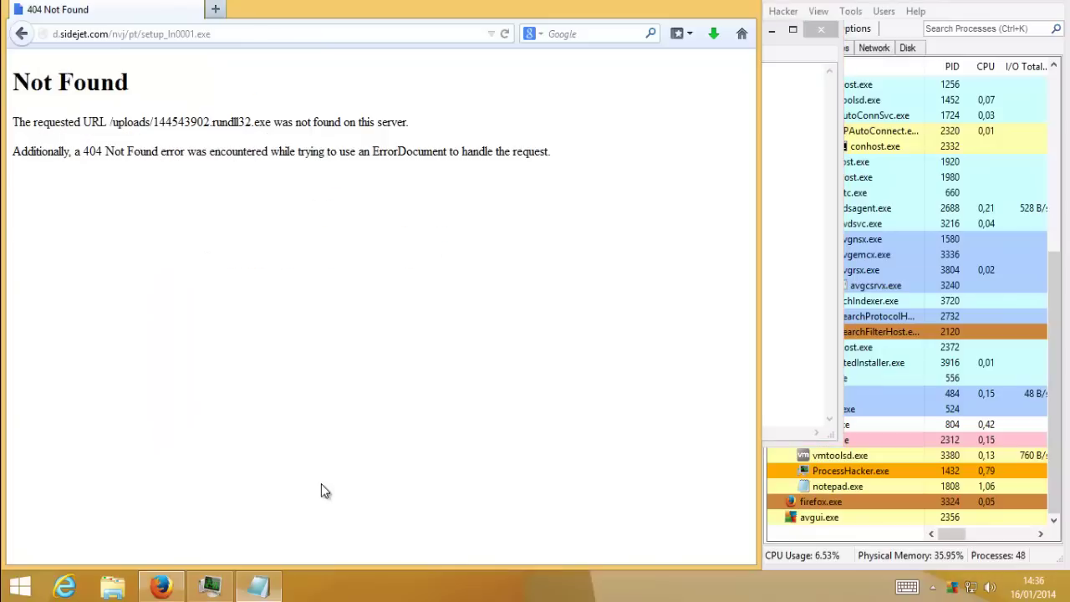
pyautogui.click(714, 37)
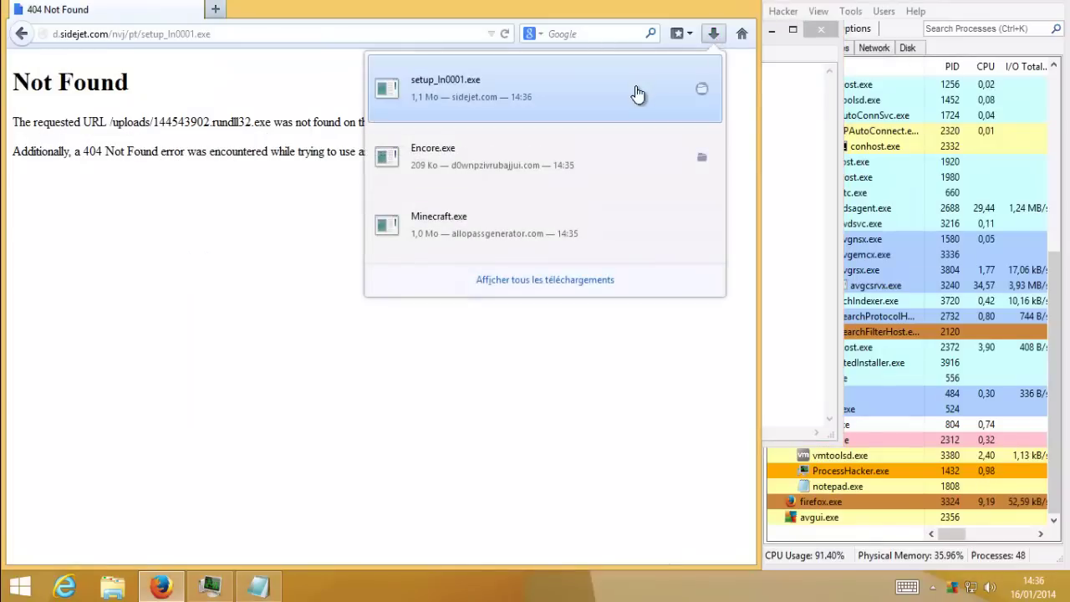
pyautogui.click(475, 107)
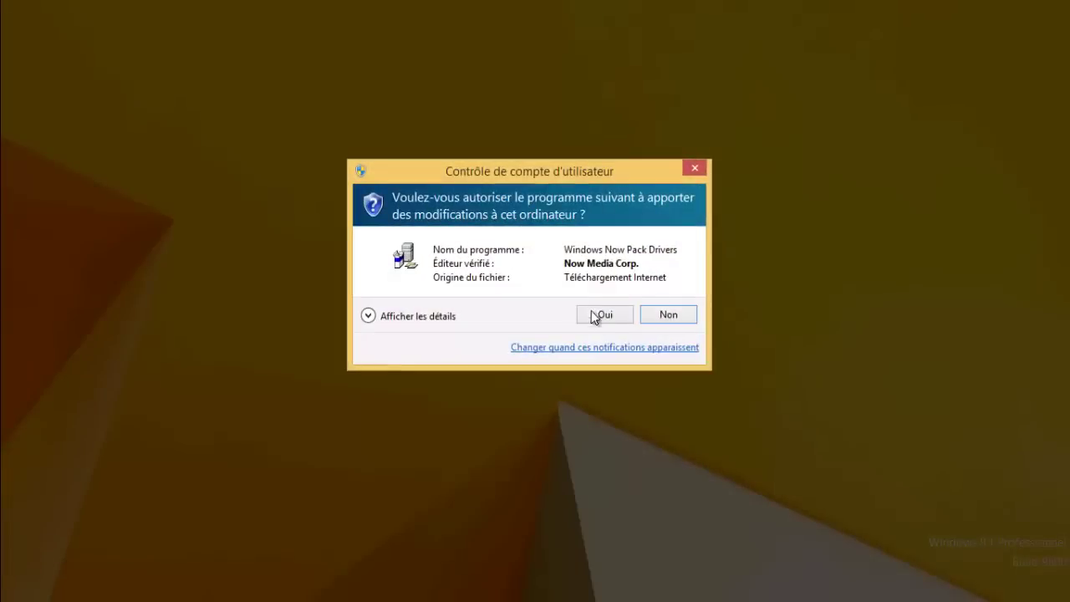
pyautogui.click(602, 317)
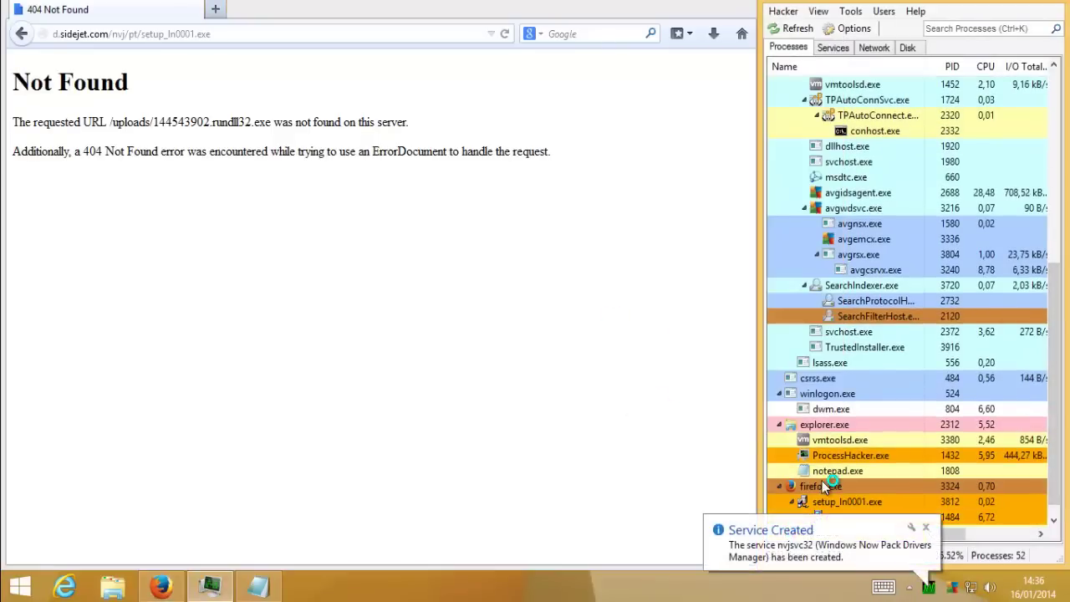
pyautogui.moveTo(832, 503)
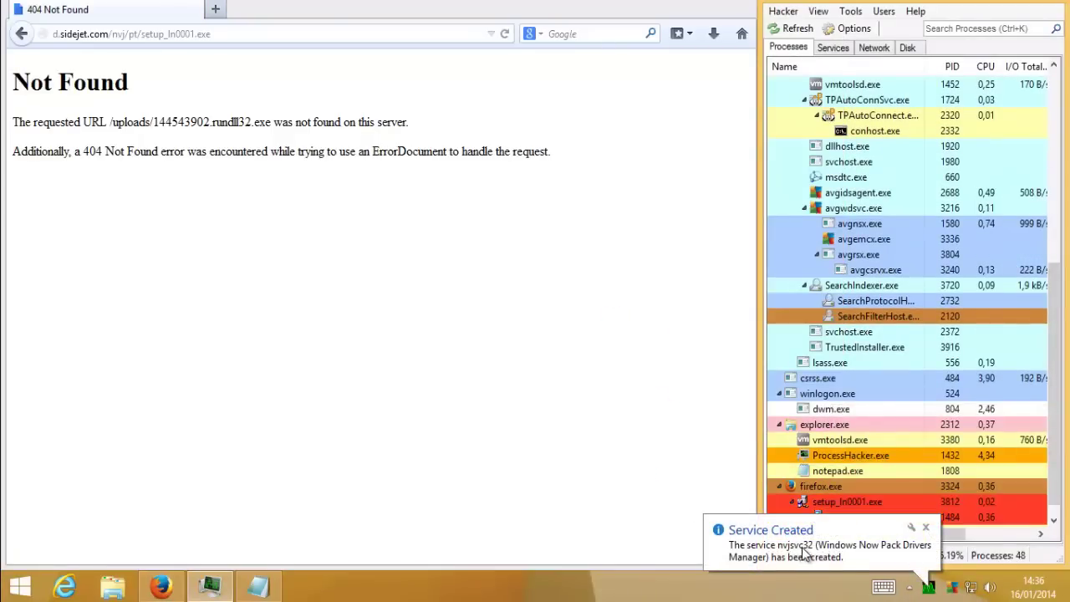
# Dismiss the service-created notification and mark the ninth address with "x" in the URL text file.
pyautogui.click(925, 527)
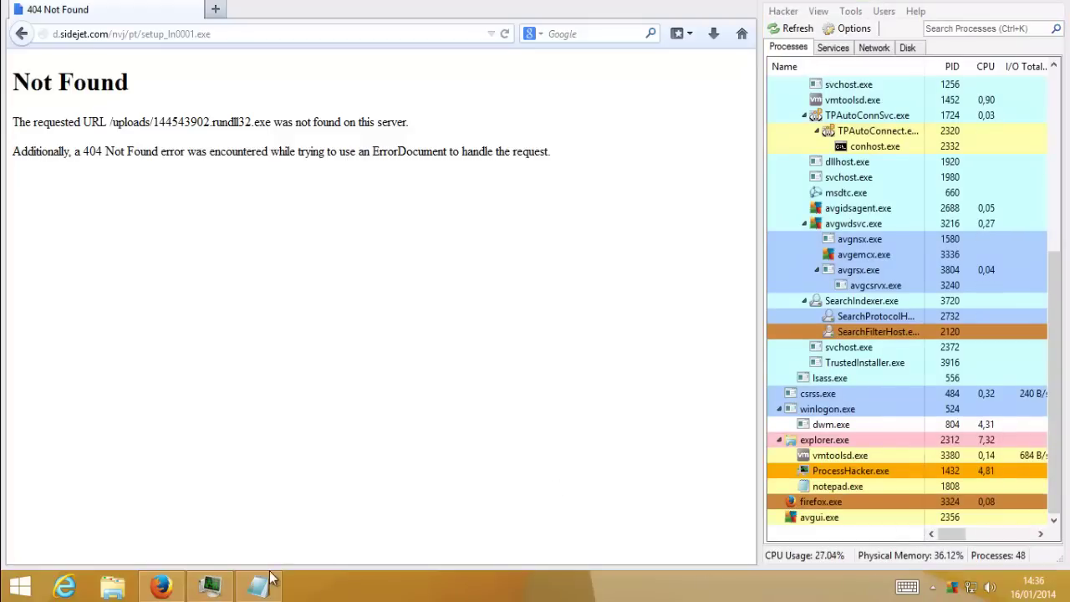
pyautogui.click(265, 585)
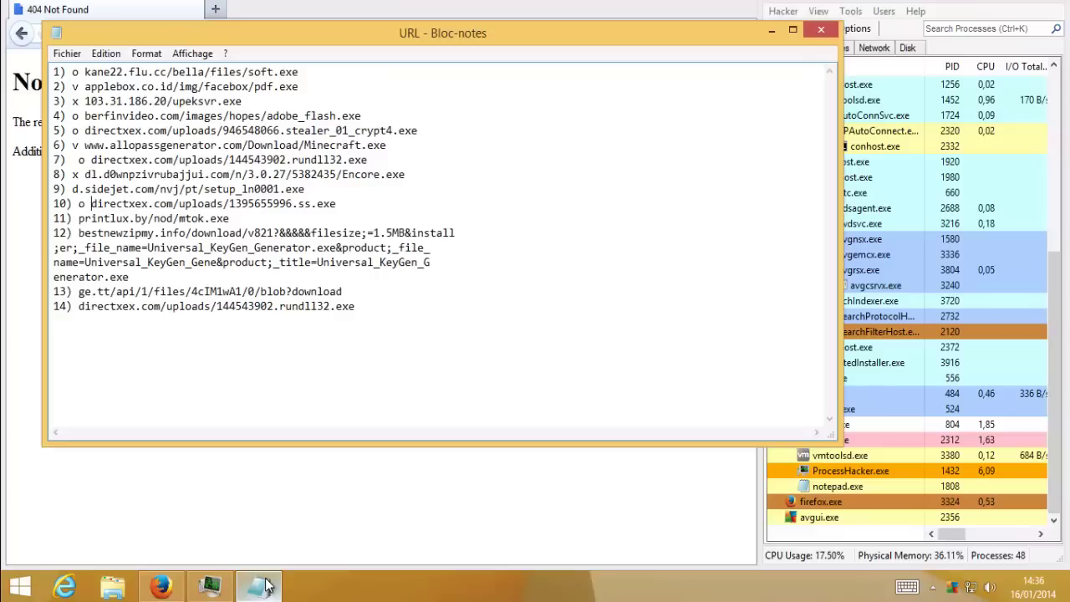
pyautogui.click(73, 189)
pyautogui.write('x')
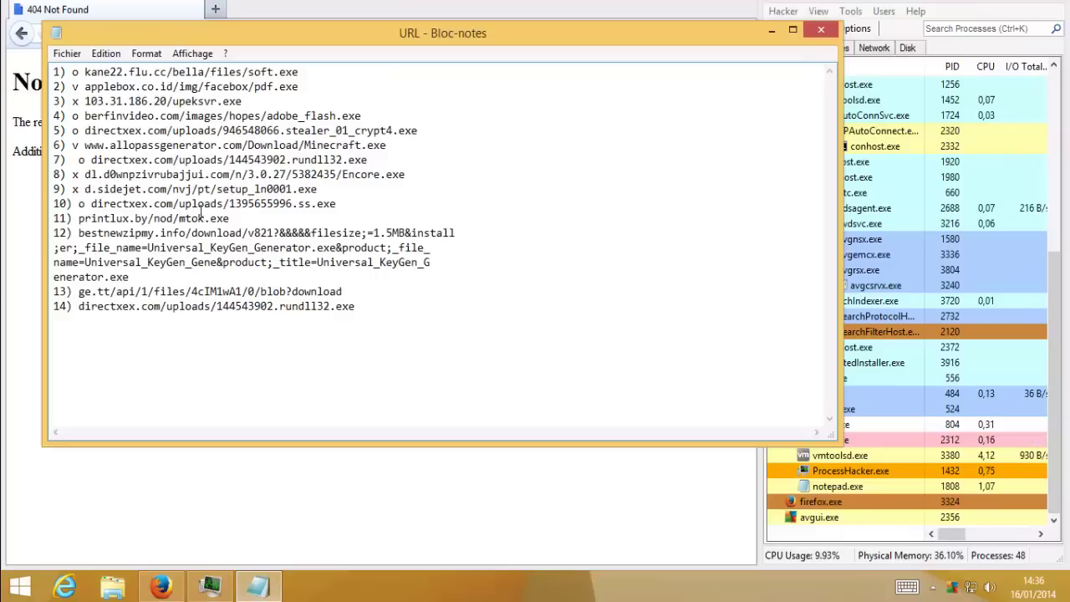
# Copy the eleventh listed address, printlux.by/nod/mtok.exe, from the URL text file and load it in Firefox.
pyautogui.moveTo(133, 218); pyautogui.dragTo(84, 219)
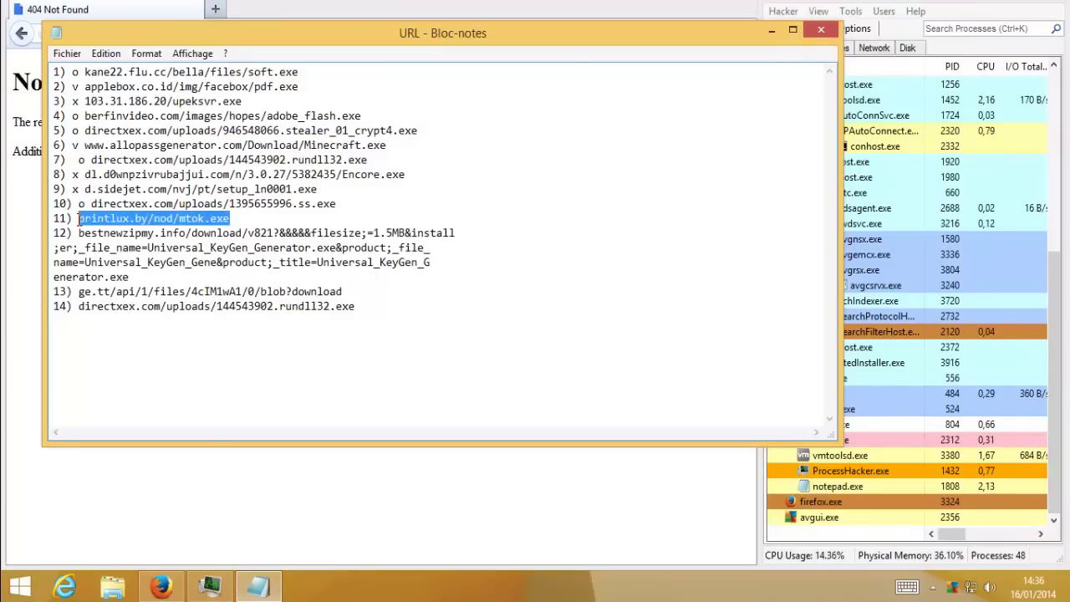
pyautogui.click(161, 587)
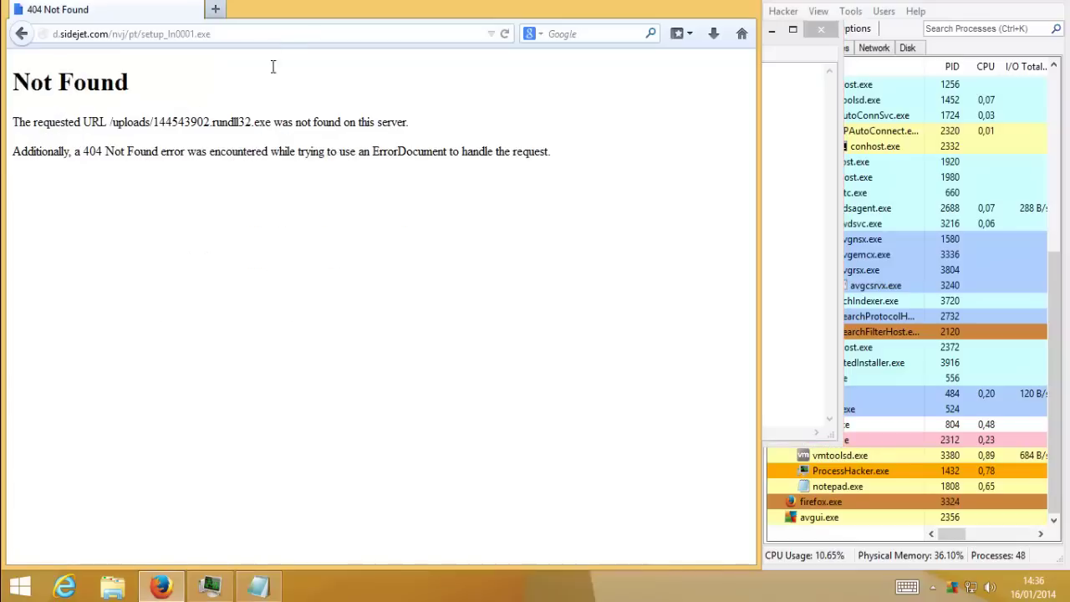
pyautogui.click(277, 31)
pyautogui.write('printlux.by/nod/mtok.exe')
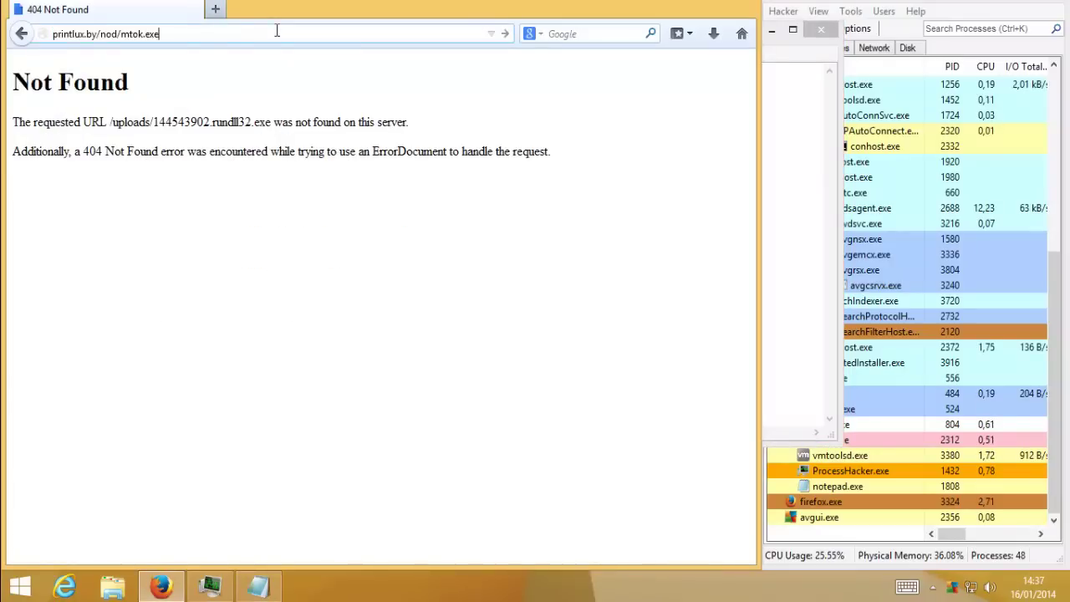
pyautogui.press('Return')
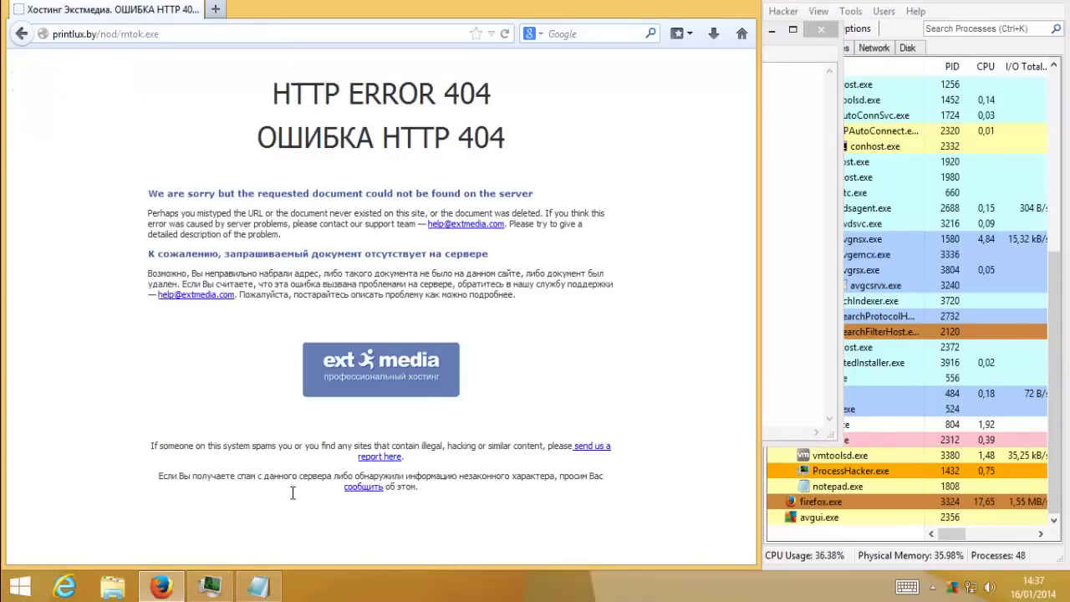
# Mark the eleventh address with "o" in the URL text file.
pyautogui.click(258, 586)
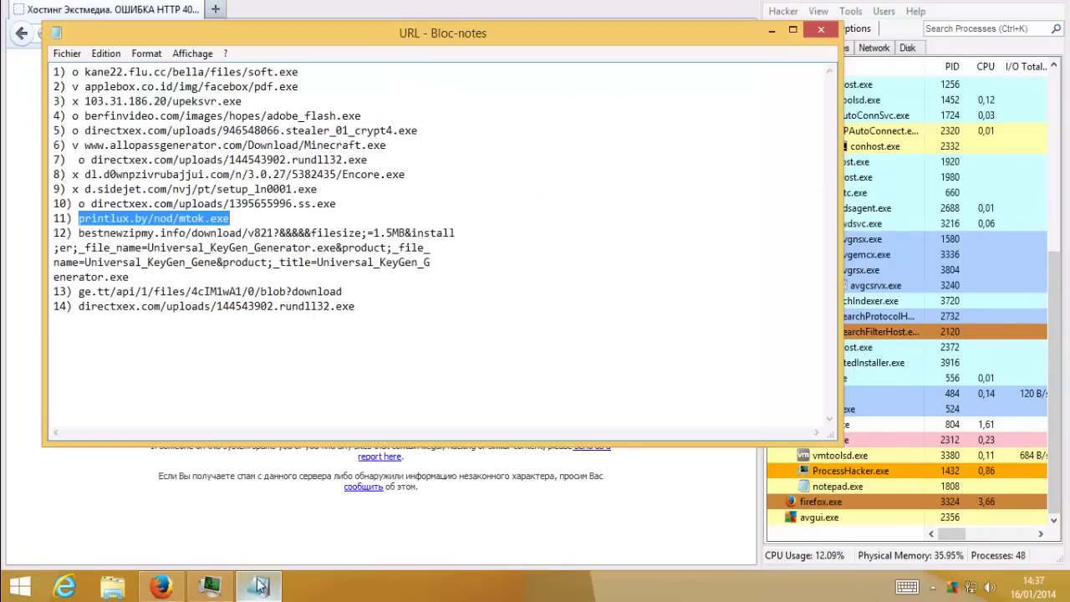
pyautogui.click(77, 218)
pyautogui.write('o')
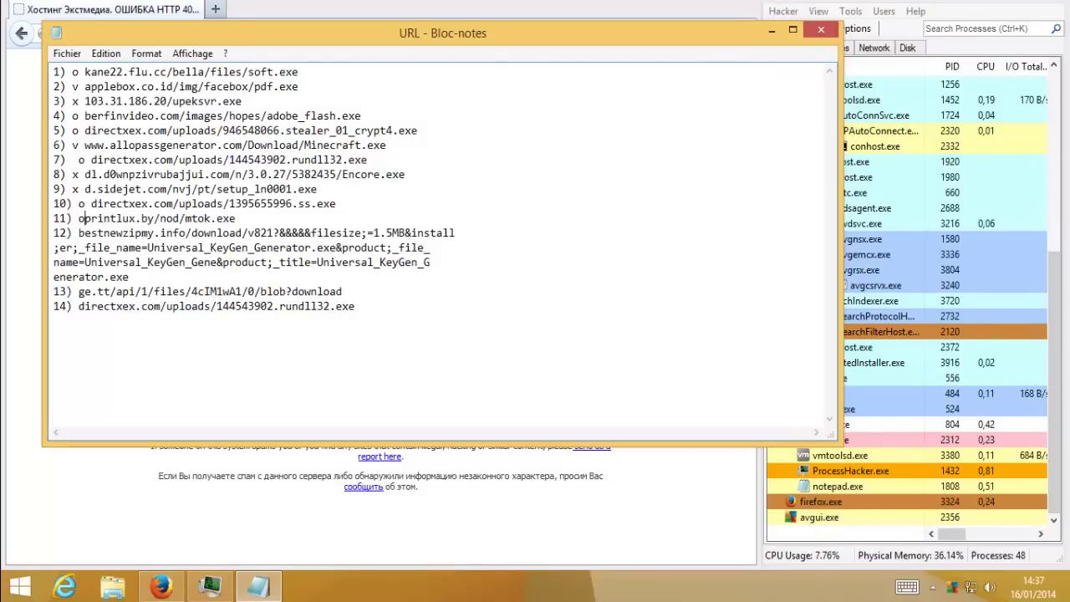
# Load the twelfth listed address, on bestnewzipmy.info, in Firefox and save TusFiles.exe.
pyautogui.moveTo(79, 233); pyautogui.dragTo(137, 275)
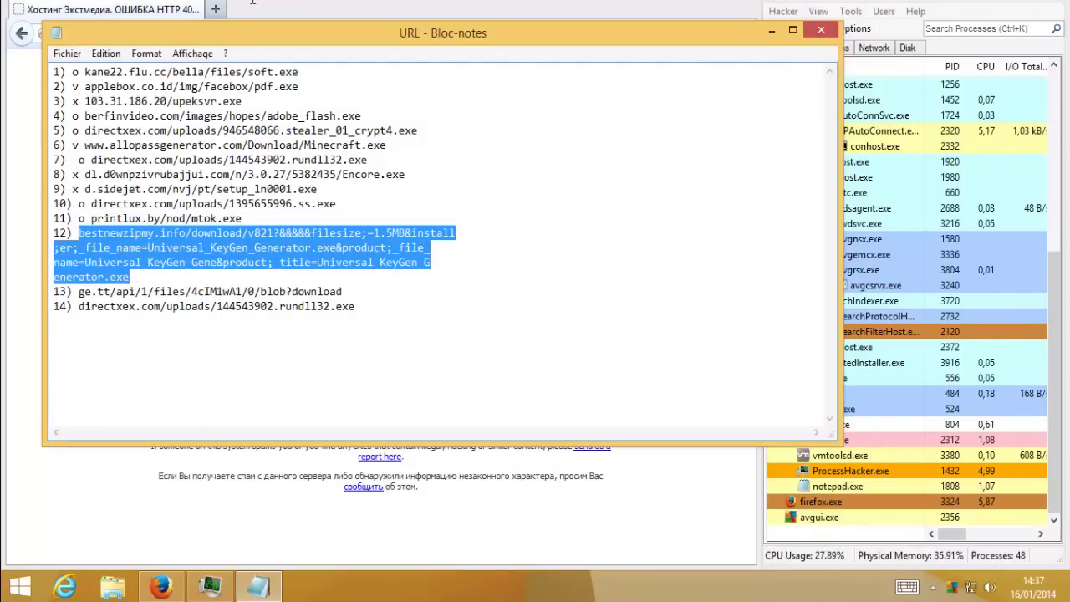
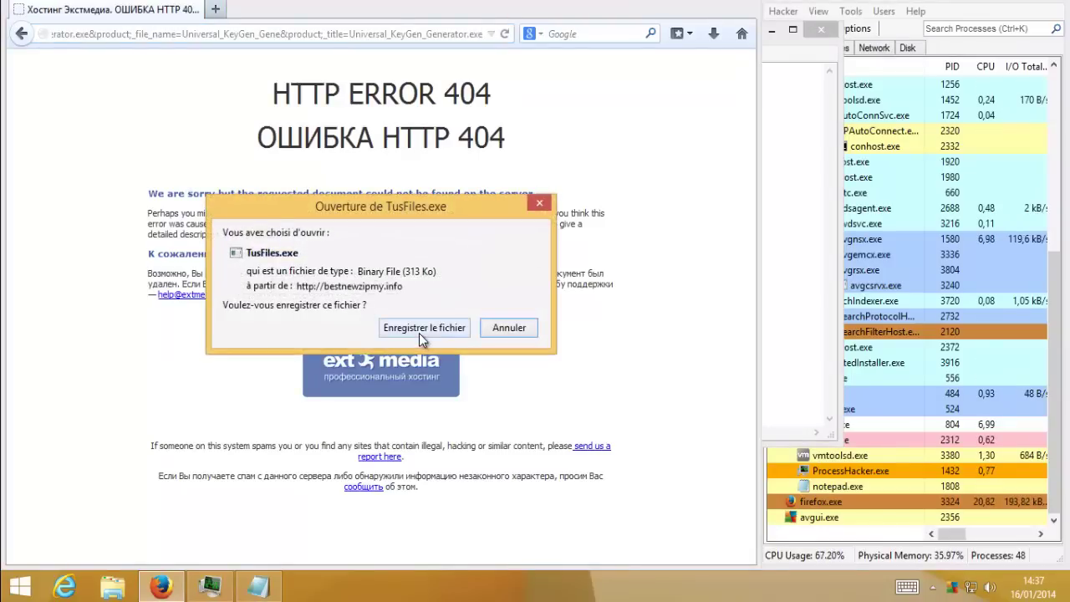
pyautogui.click(423, 328)
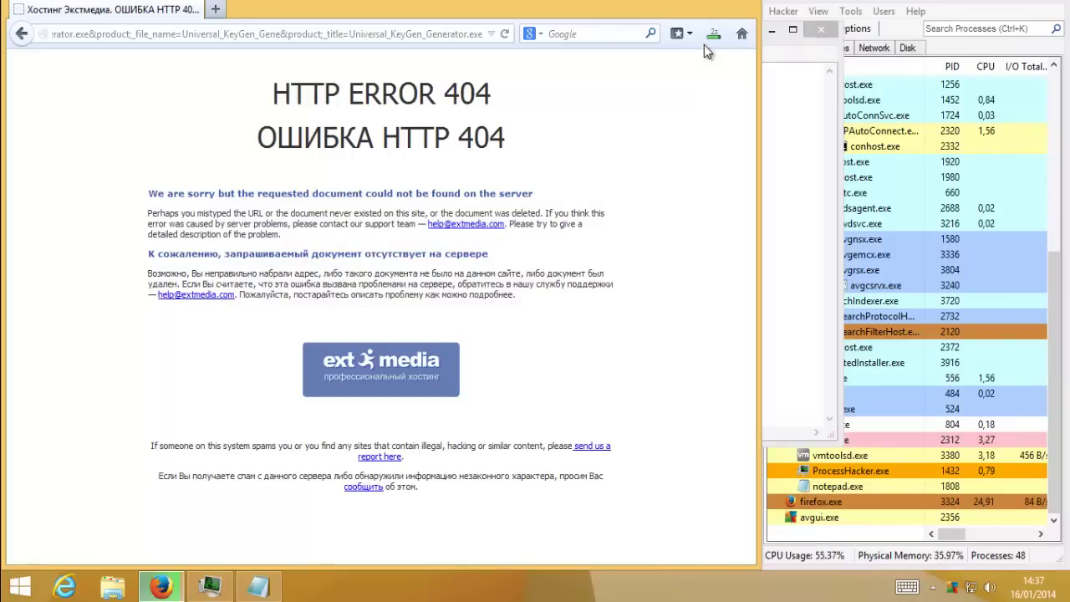
# Copy the thirteenth listed address, ge.tt/api/1/files/4cIM1wA1/0/blob?download, from the URL text file and load it in Firefox.
pyautogui.click(257, 586)
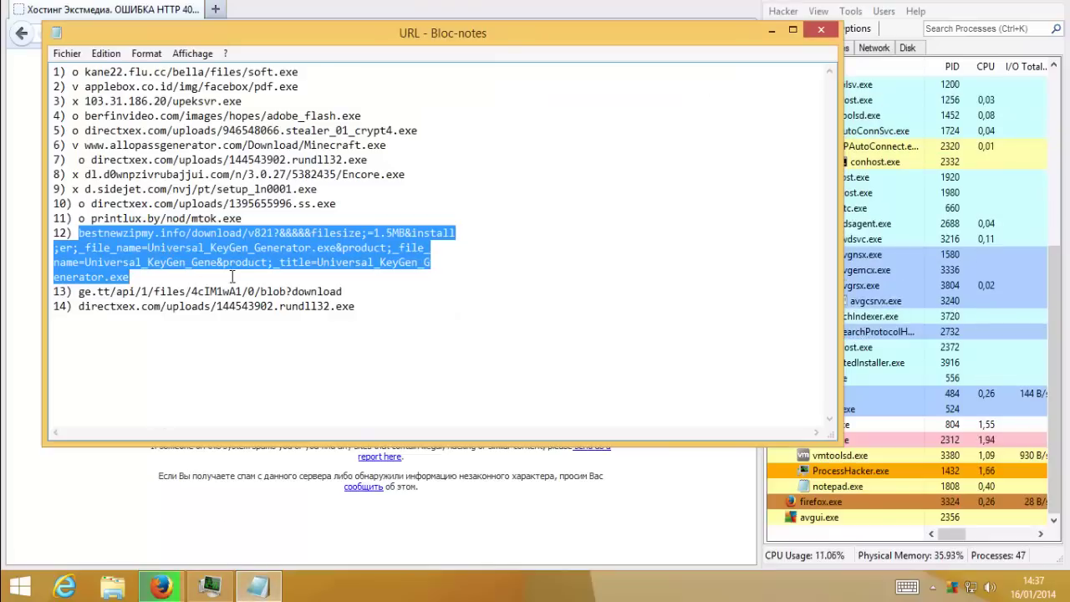
pyautogui.moveTo(342, 291); pyautogui.dragTo(80, 292)
pyautogui.hotkey('ctrl', 'c')
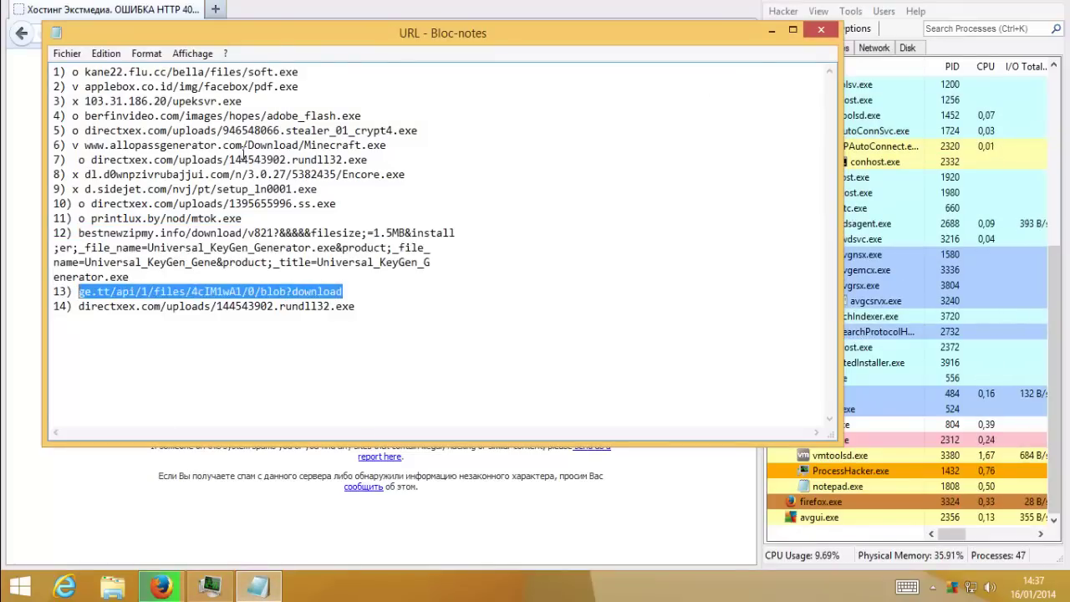
pyautogui.click(291, 6)
pyautogui.click(293, 33)
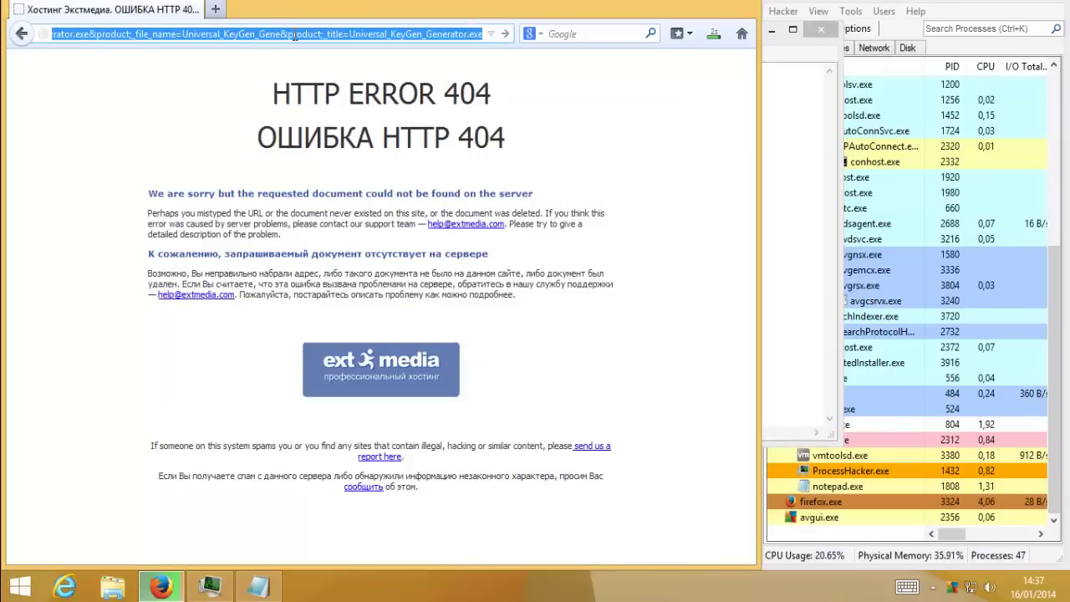
pyautogui.hotkey('ctrl', 'v')
pyautogui.press('Return')
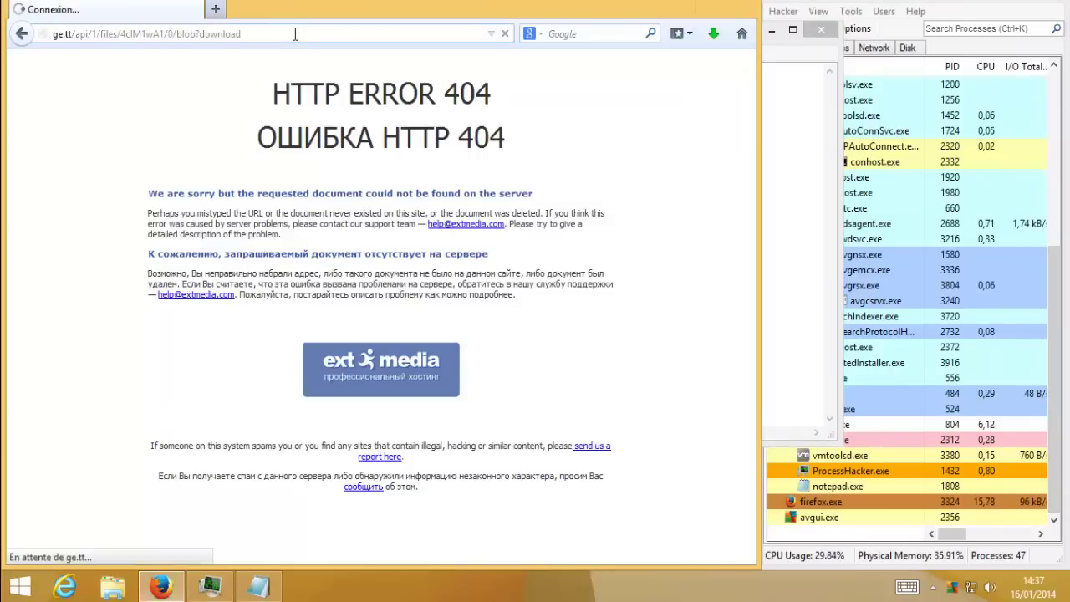
# Open TusFiles.exe from the Firefox downloads, have AVG remove the threat with the recommended protection, and close the alert.
pyautogui.click(712, 38)
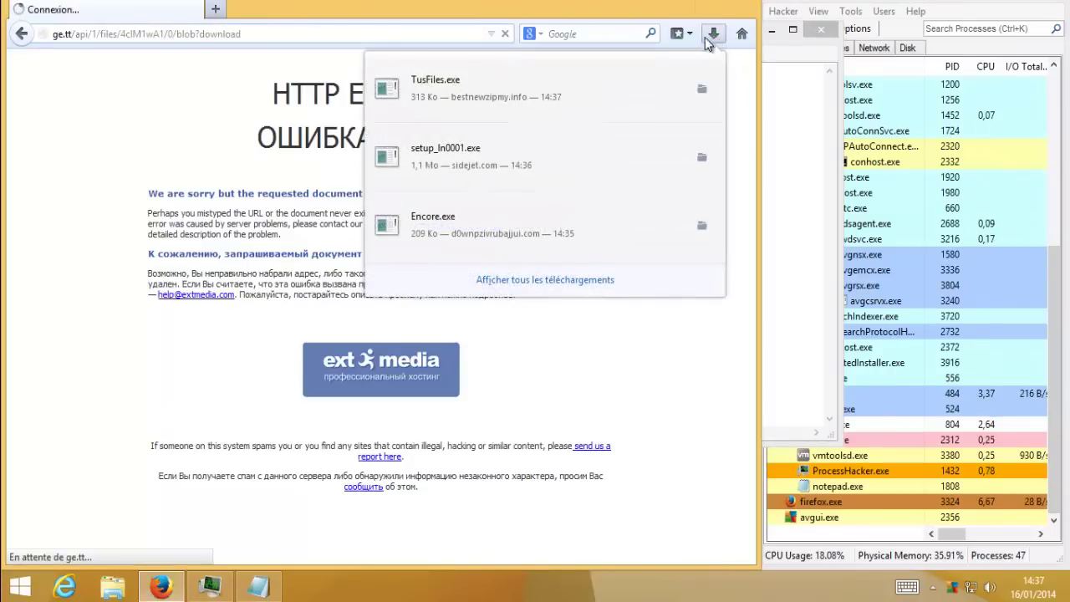
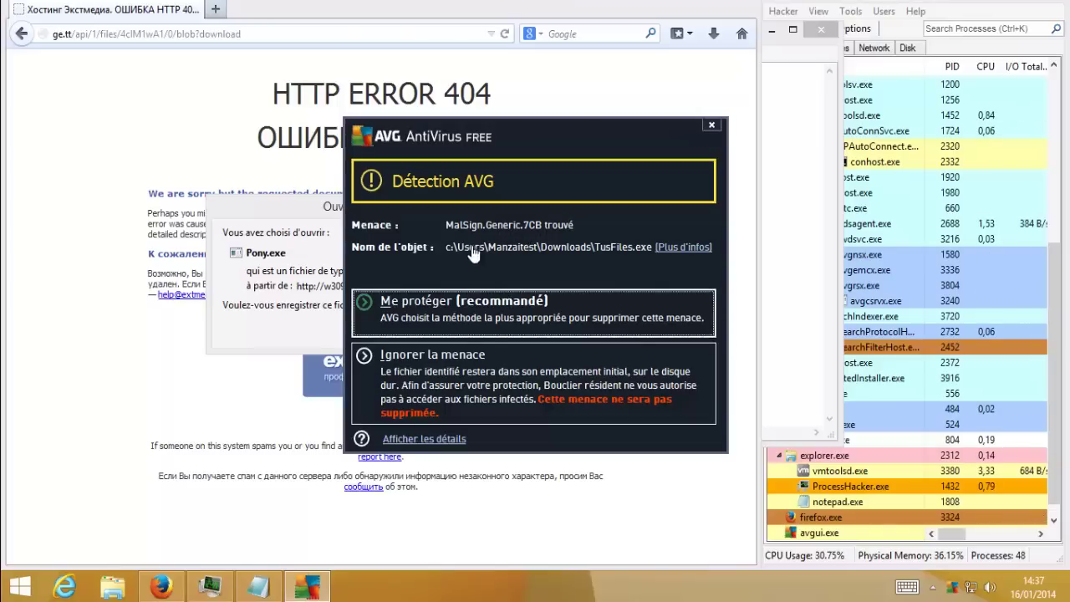
pyautogui.click(493, 314)
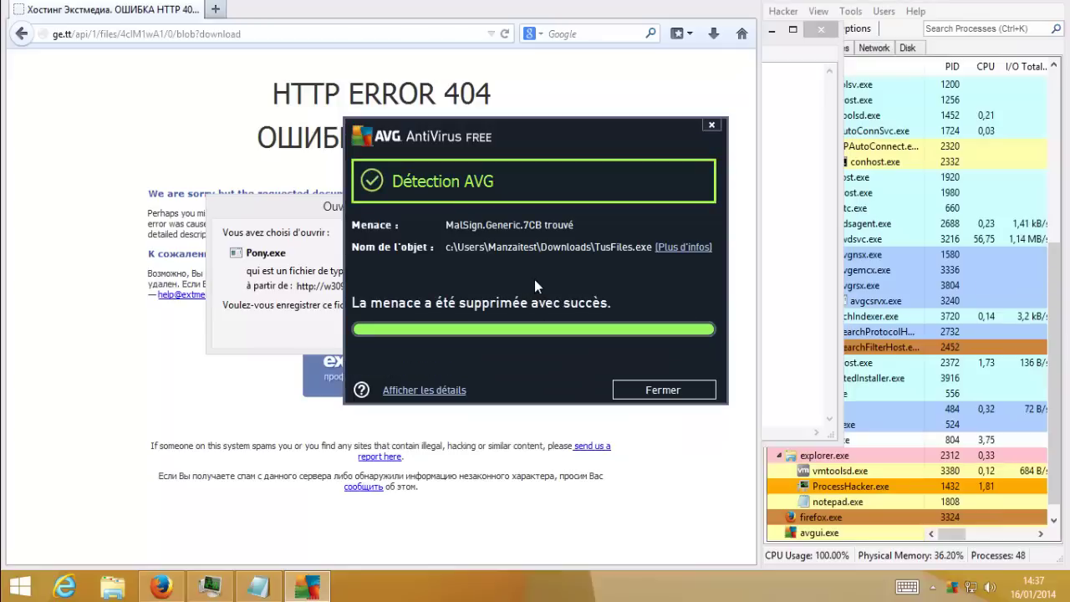
pyautogui.click(645, 390)
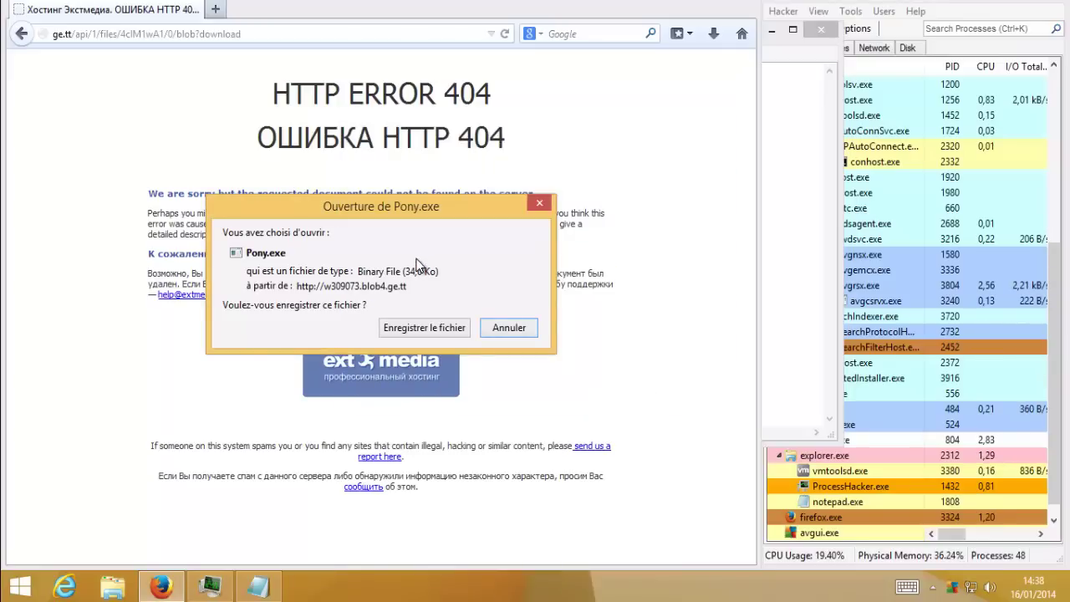
# Save Pony.exe, have AVG remove it with the recommended protection, and close the alert.
pyautogui.click(420, 327)
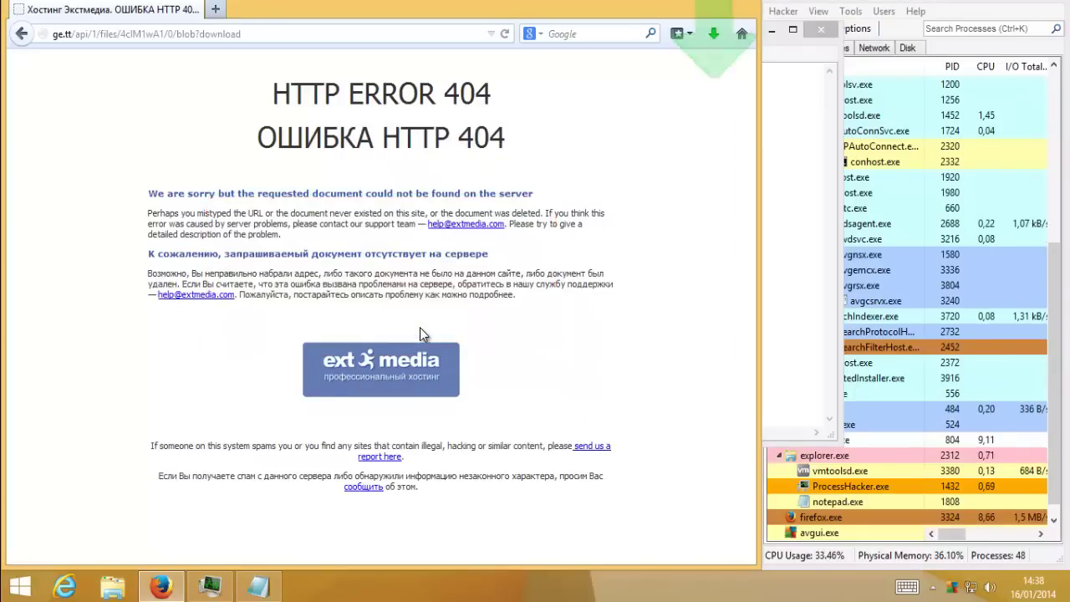
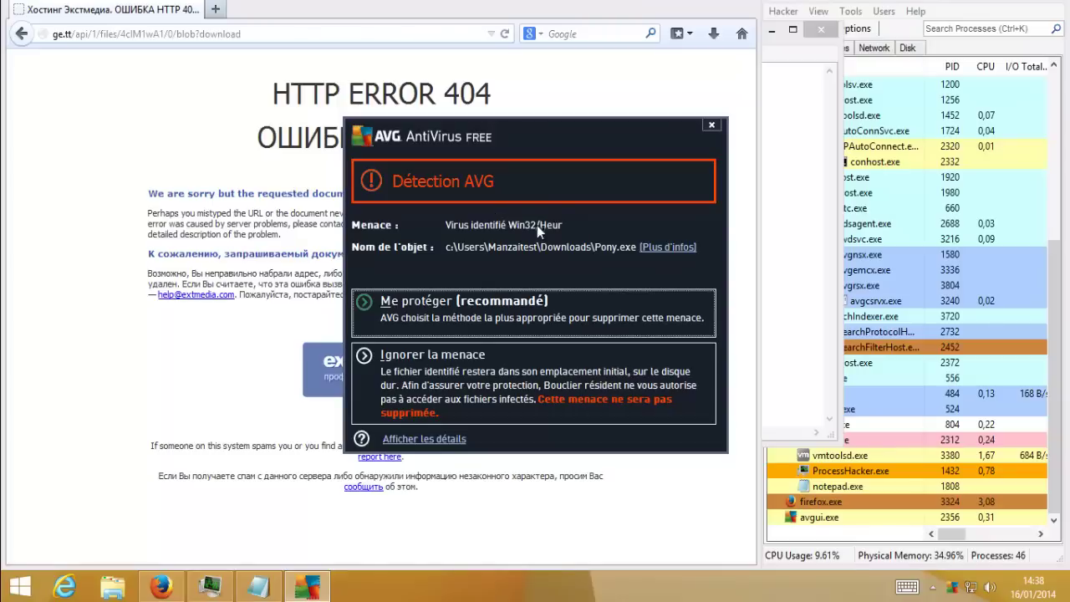
pyautogui.click(535, 297)
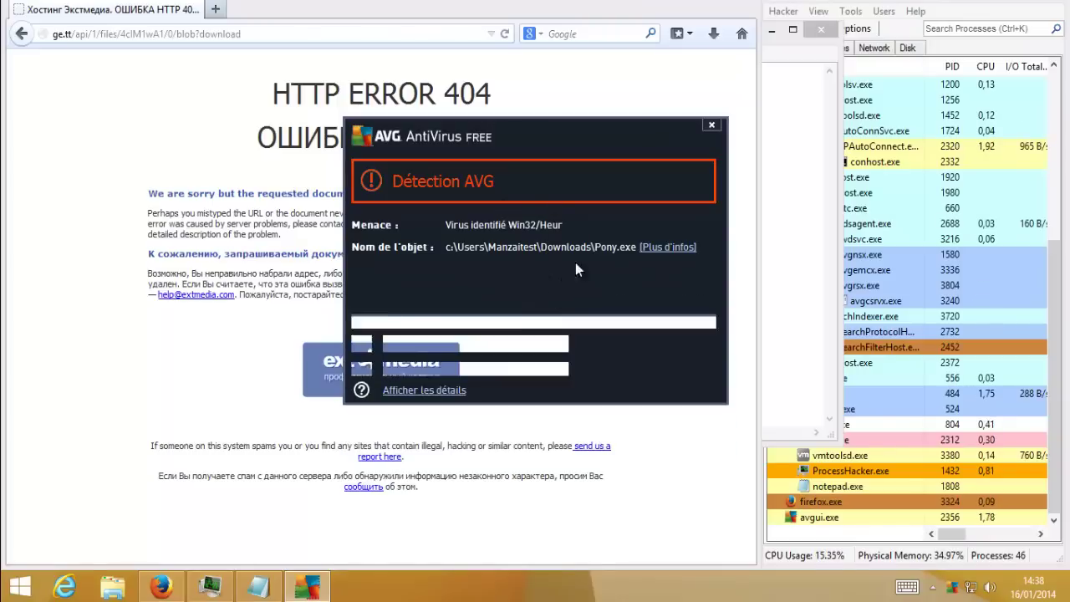
pyautogui.click(673, 392)
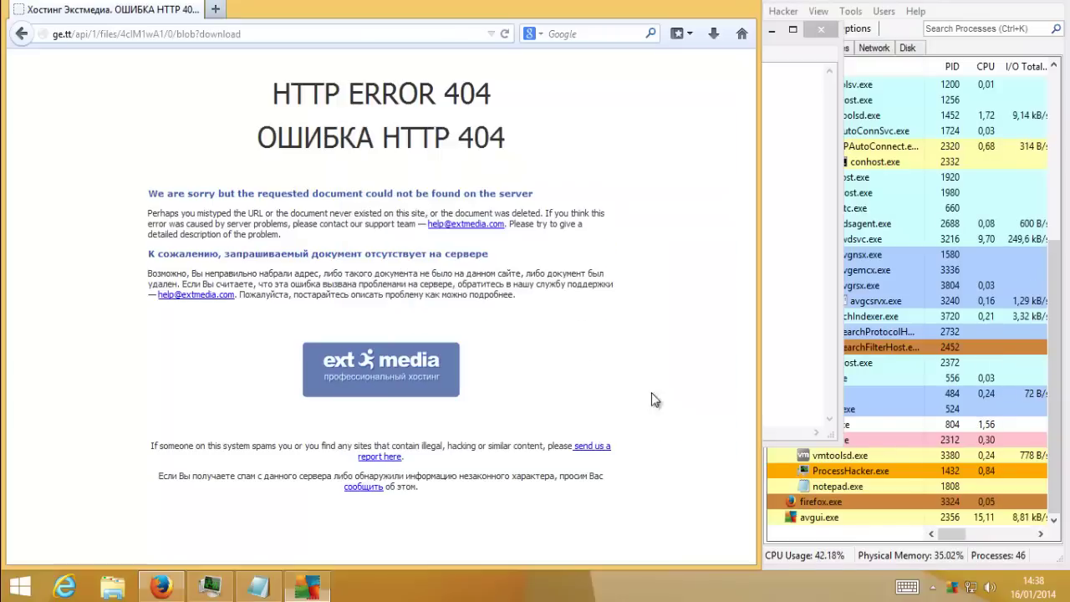
# Mark the twelfth and thirteenth addresses with "v" in the URL text file.
pyautogui.click(268, 588)
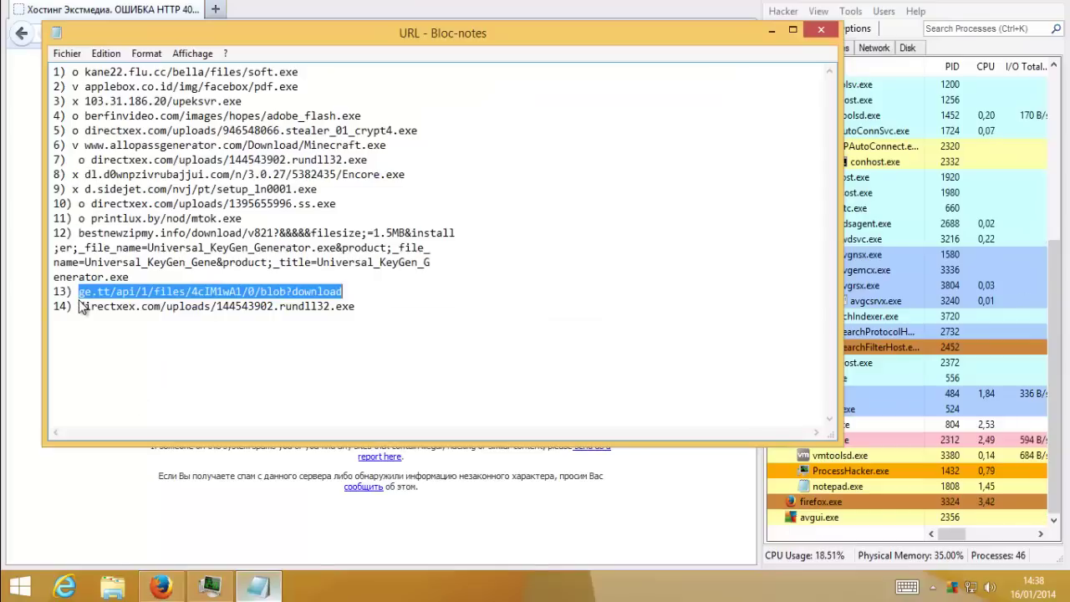
pyautogui.click(80, 233)
pyautogui.write('v')
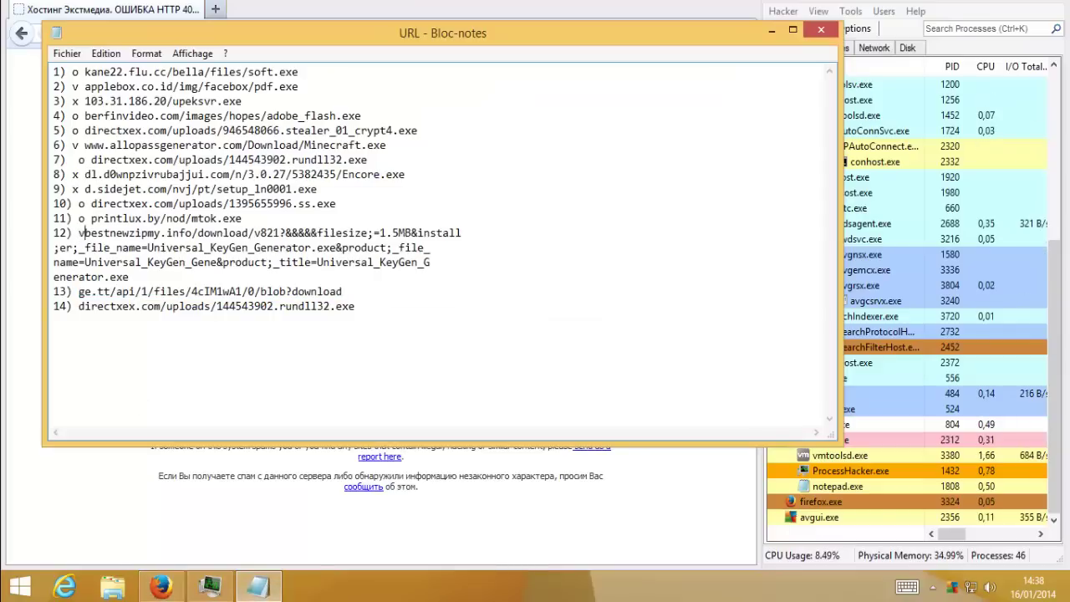
pyautogui.click(79, 291)
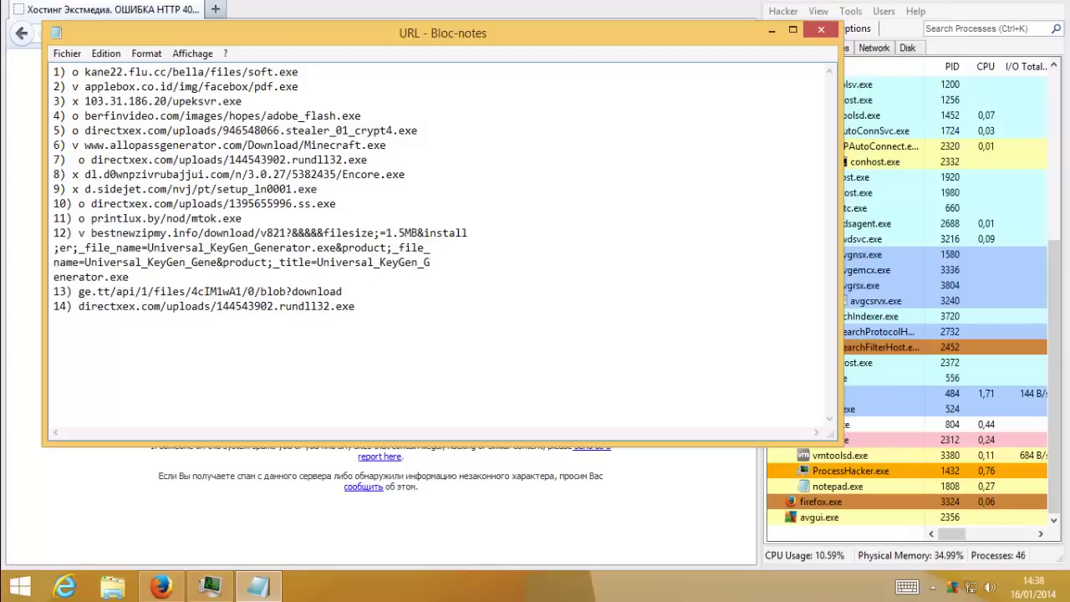
pyautogui.write('v')
# Copy the fourteenth listed address, directxex.com/uploads/144543902.rundll32.exe, from the URL text file and load it in Firefox.
pyautogui.moveTo(356, 307); pyautogui.dragTo(78, 308)
pyautogui.hotkey('ctrl', 'c')
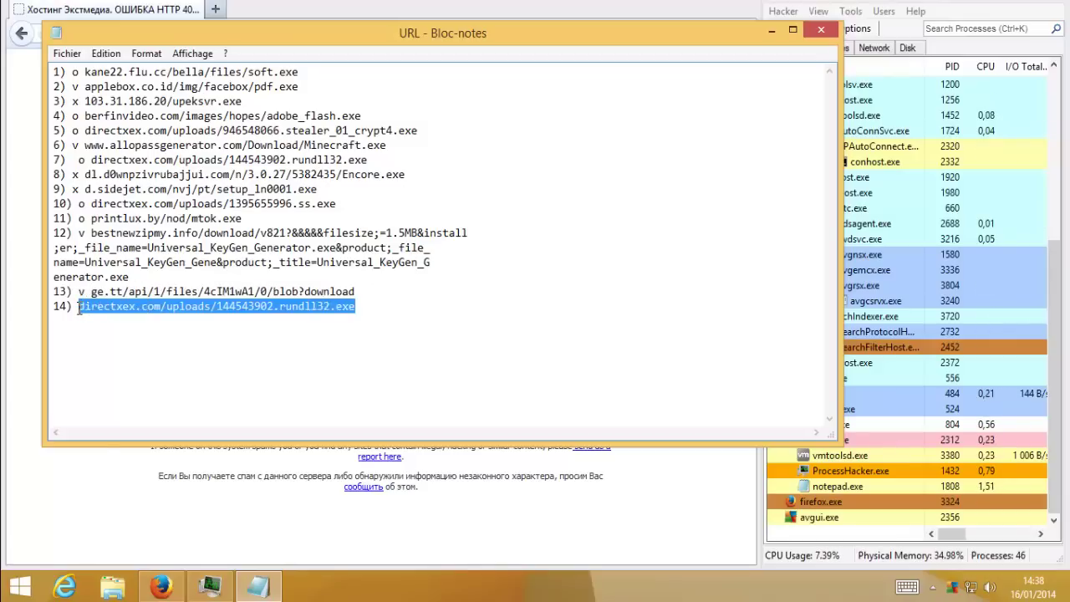
pyautogui.click(105, 459)
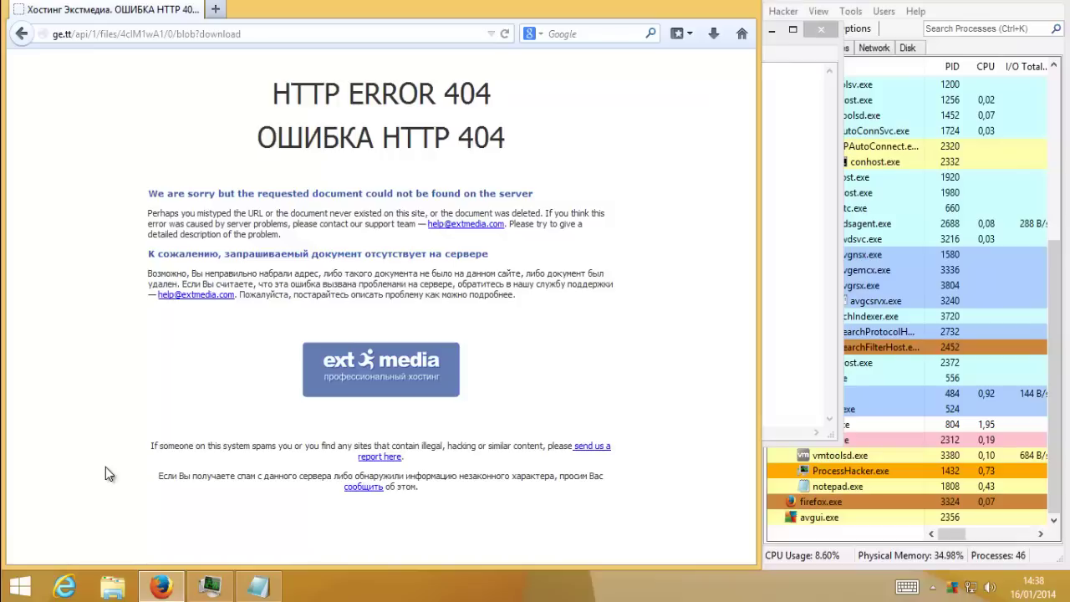
pyautogui.click(278, 31)
pyautogui.hotkey('ctrl', 'v')
pyautogui.press('Return')
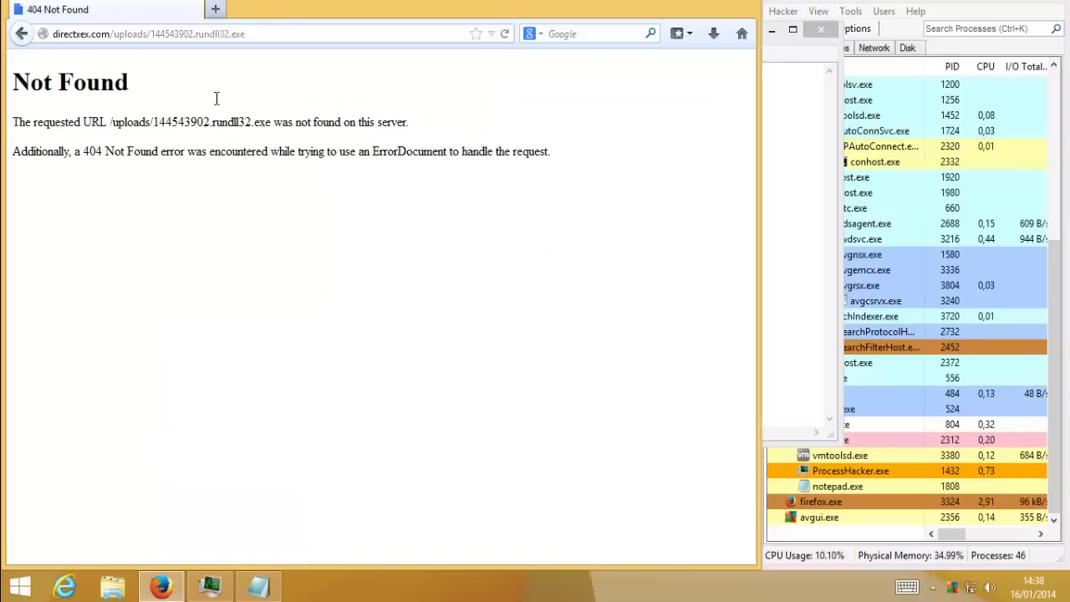
# Mark the fourteenth address with "o" in the URL text file.
pyautogui.click(260, 589)
pyautogui.click(77, 306)
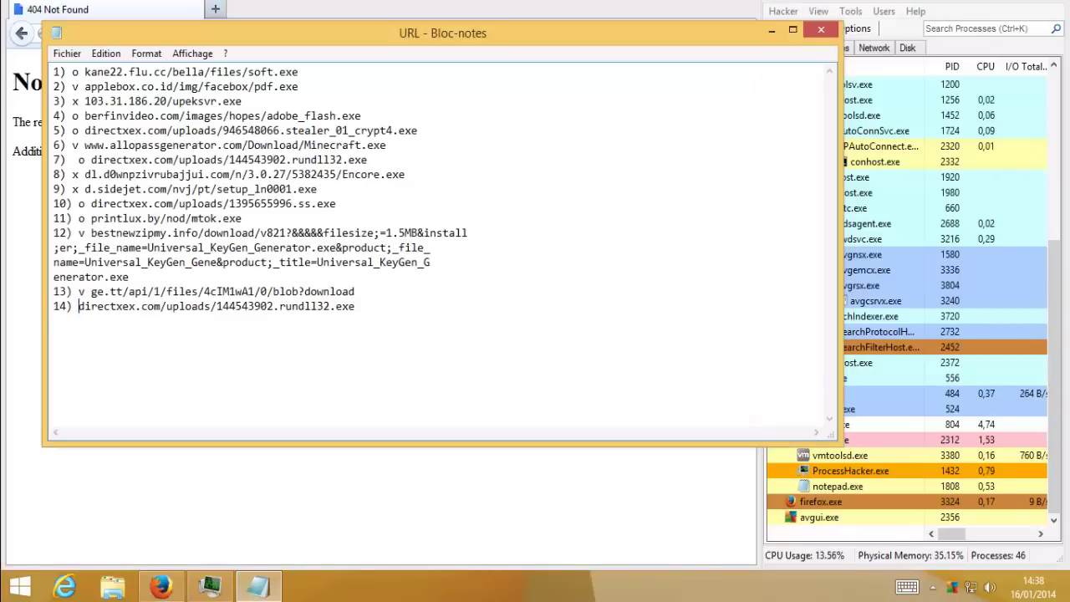
pyautogui.write('o')
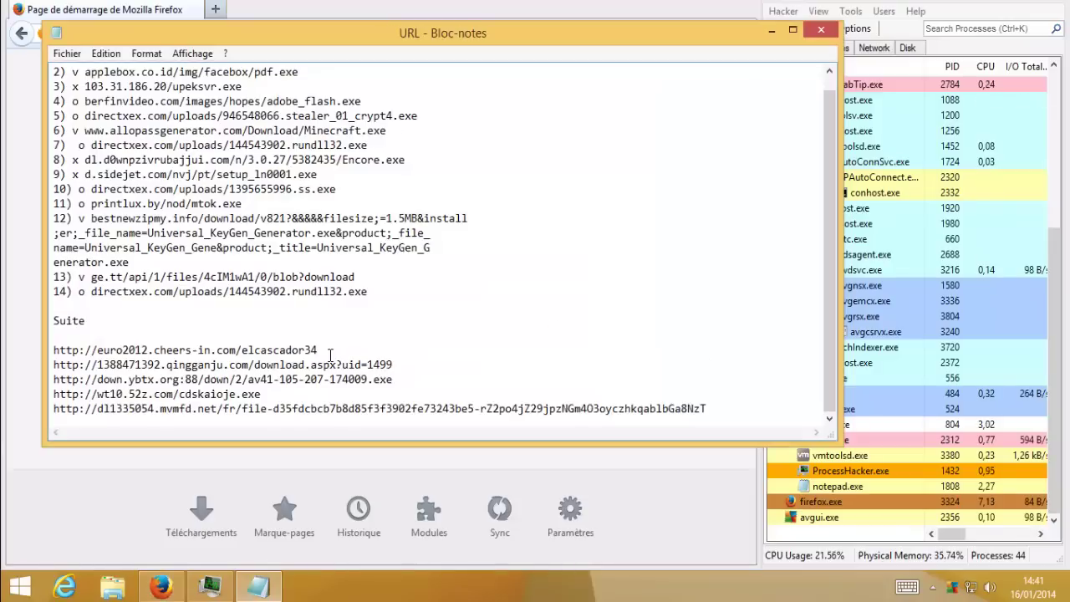
# Copy the first address under Suite, on euro2012.cheers-in.com, from the URL text file and load it in Firefox.
pyautogui.moveTo(318, 349); pyautogui.dragTo(50, 351)
pyautogui.hotkey('ctrl', 'c')
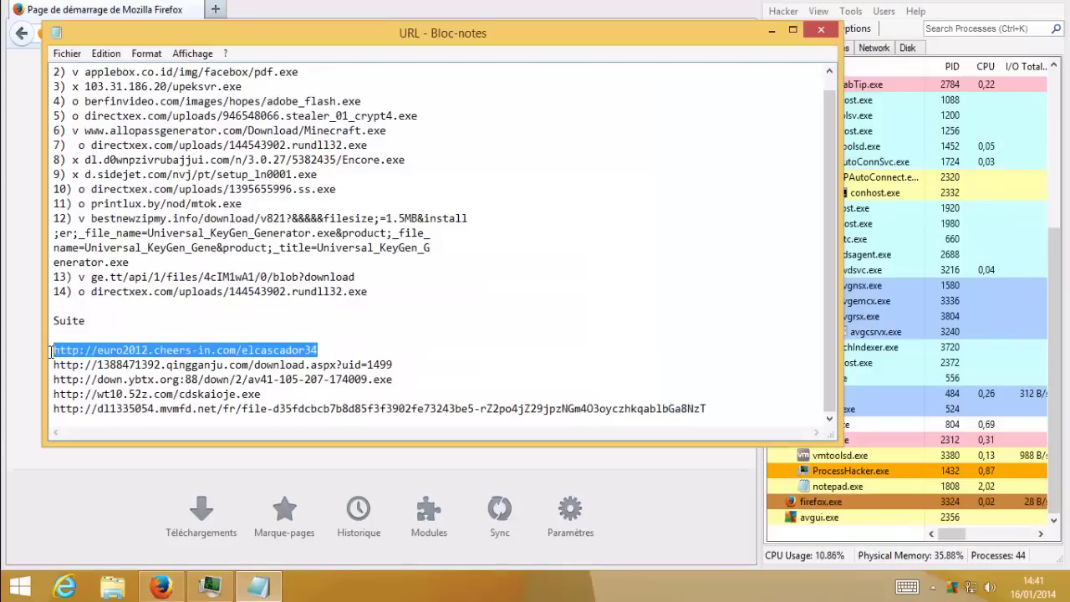
pyautogui.click(33, 350)
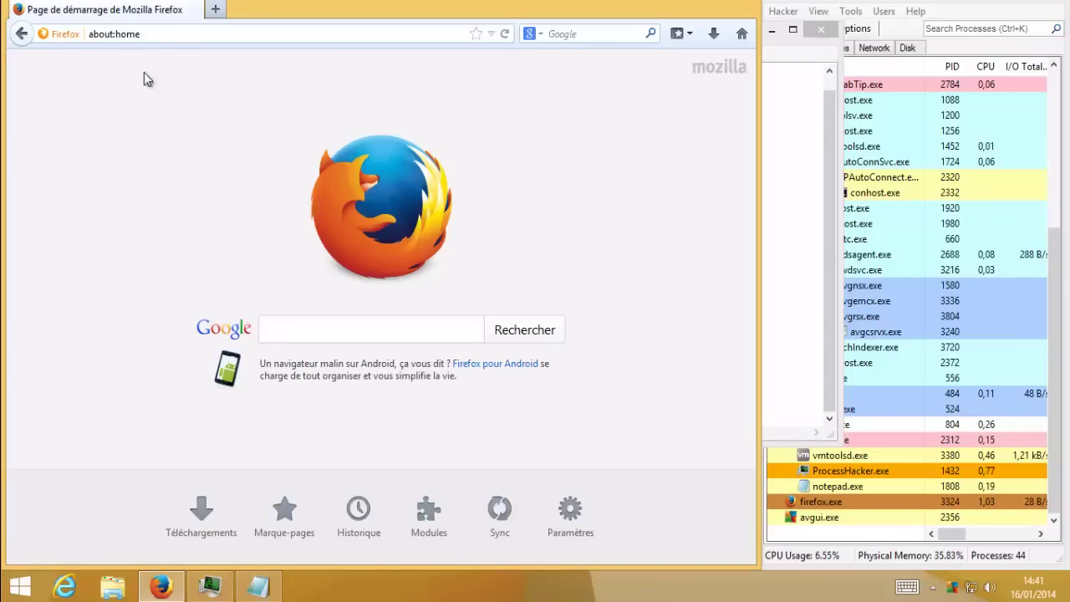
pyautogui.click(180, 37)
pyautogui.hotkey('ctrl', 'v')
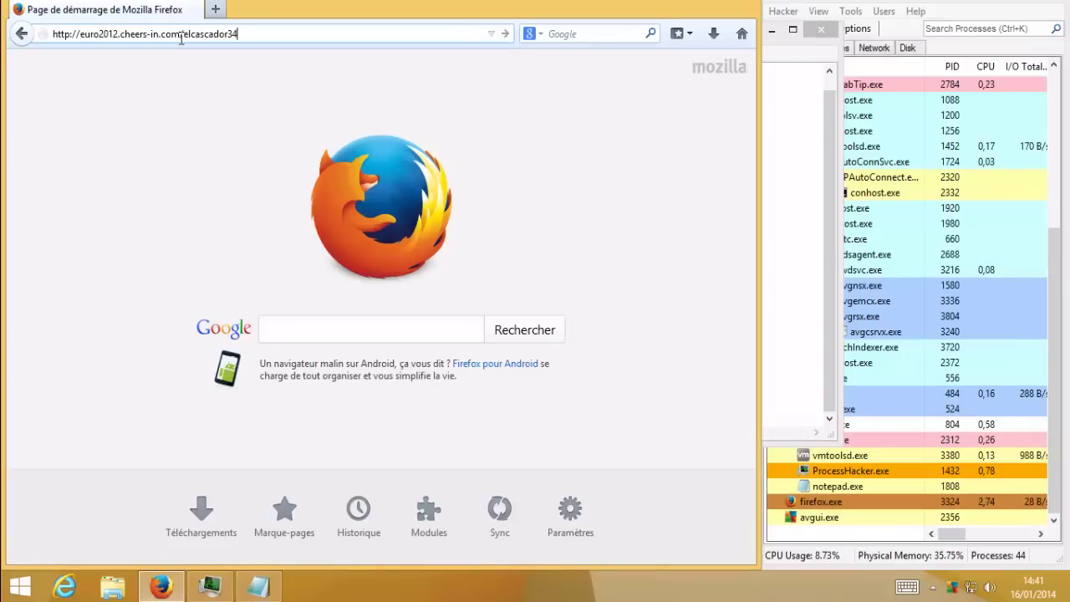
pyautogui.press('Return')
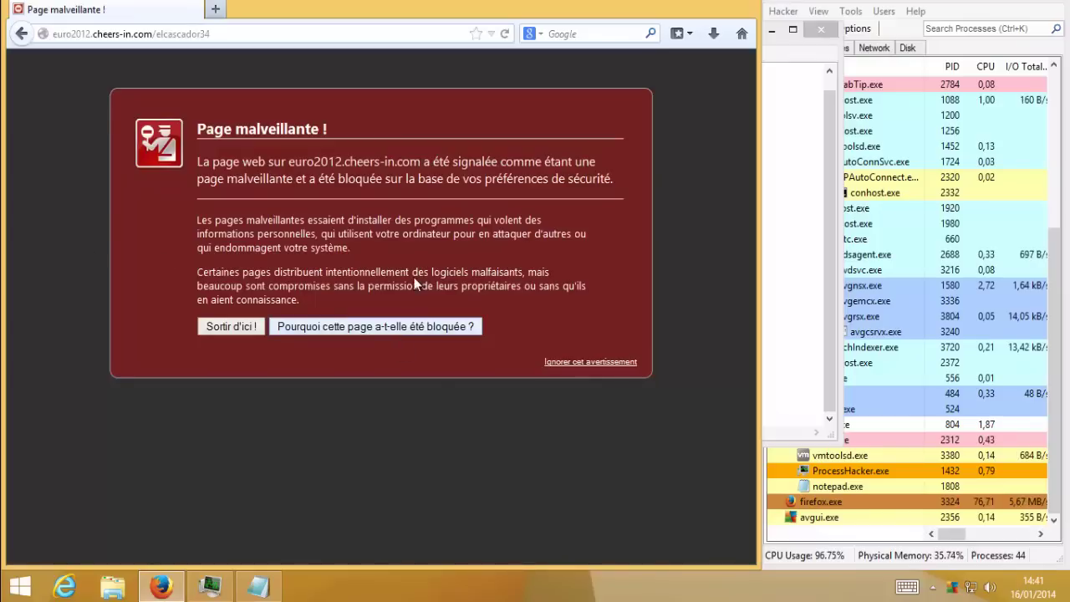
# Ignore the malicious-page warning and browse the site's Ligues and Régles pages.
pyautogui.click(563, 357)
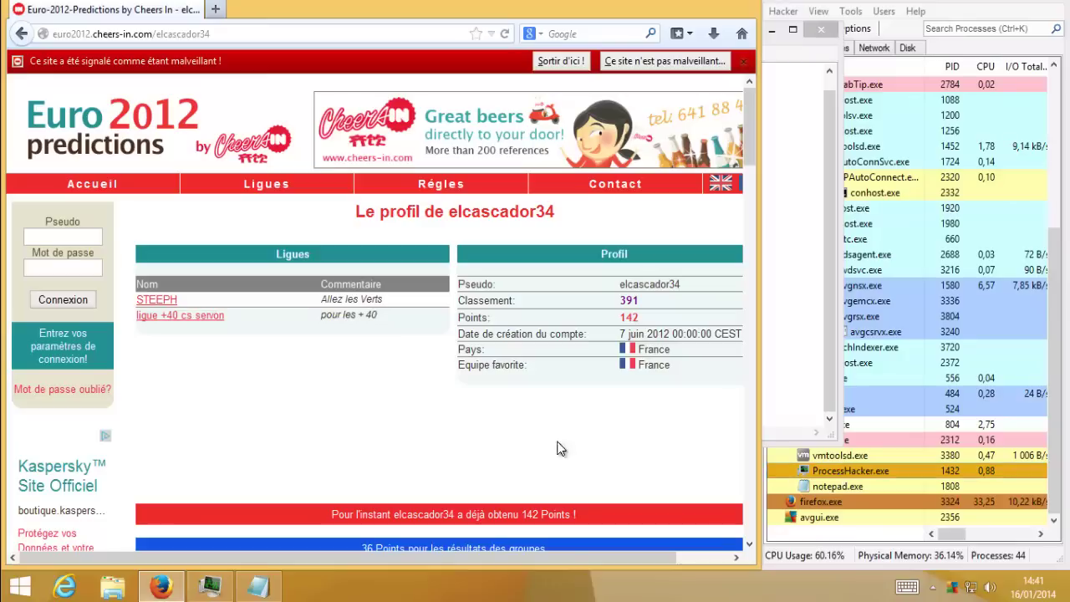
pyautogui.click(242, 190)
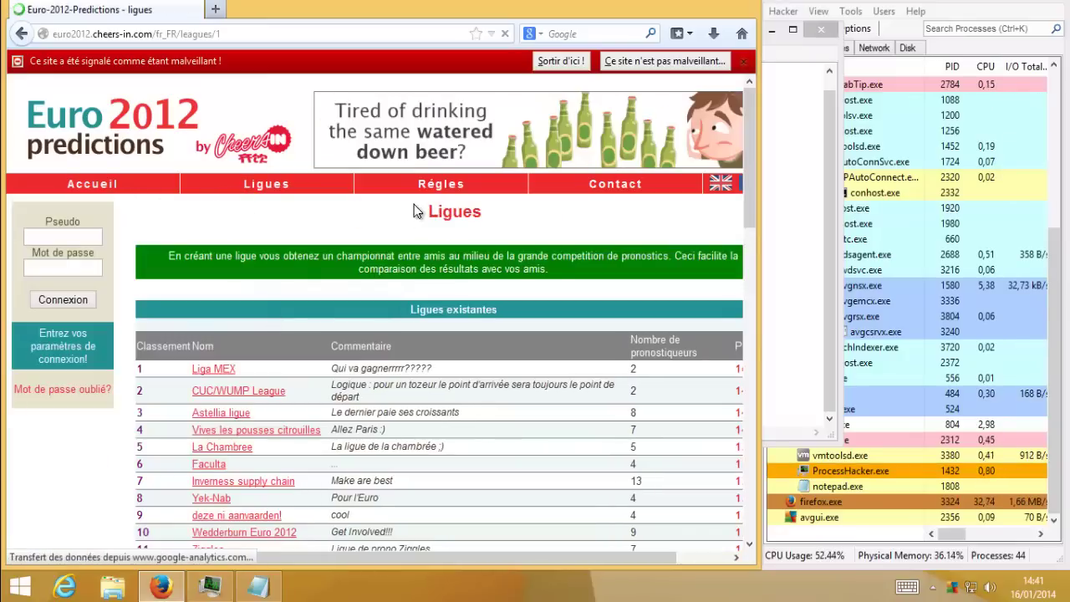
pyautogui.click(450, 193)
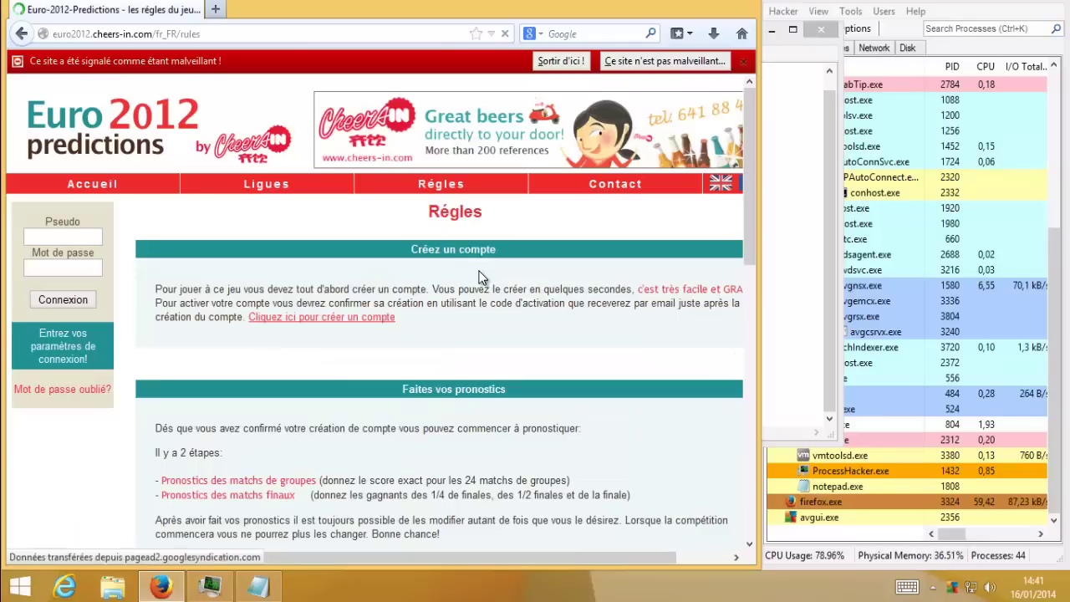
# Mark the first Suite address with "x" in the URL text file.
pyautogui.click(258, 586)
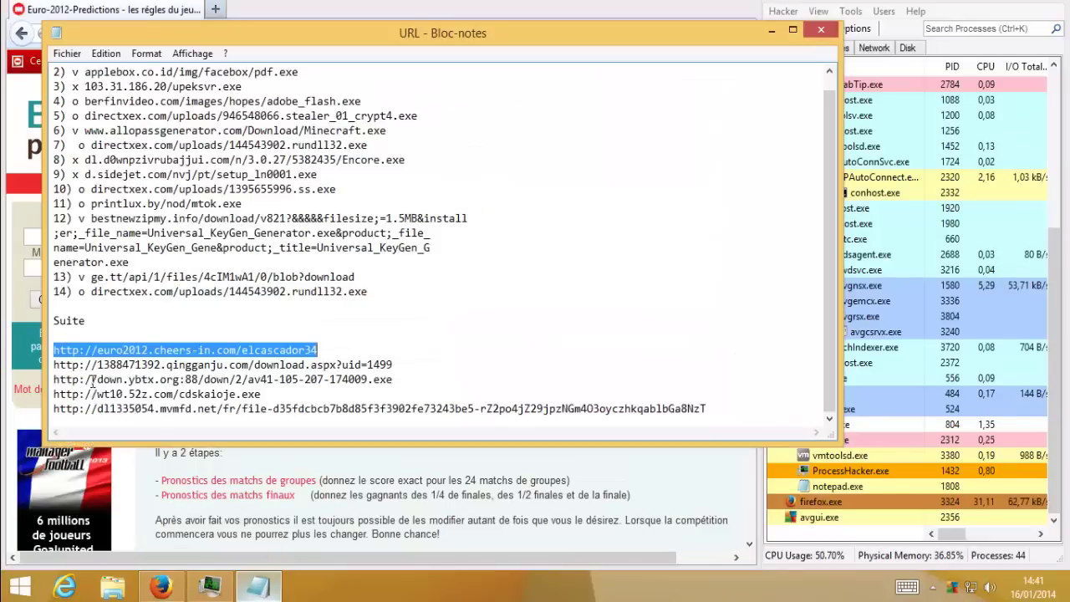
pyautogui.click(53, 351)
pyautogui.write('x')
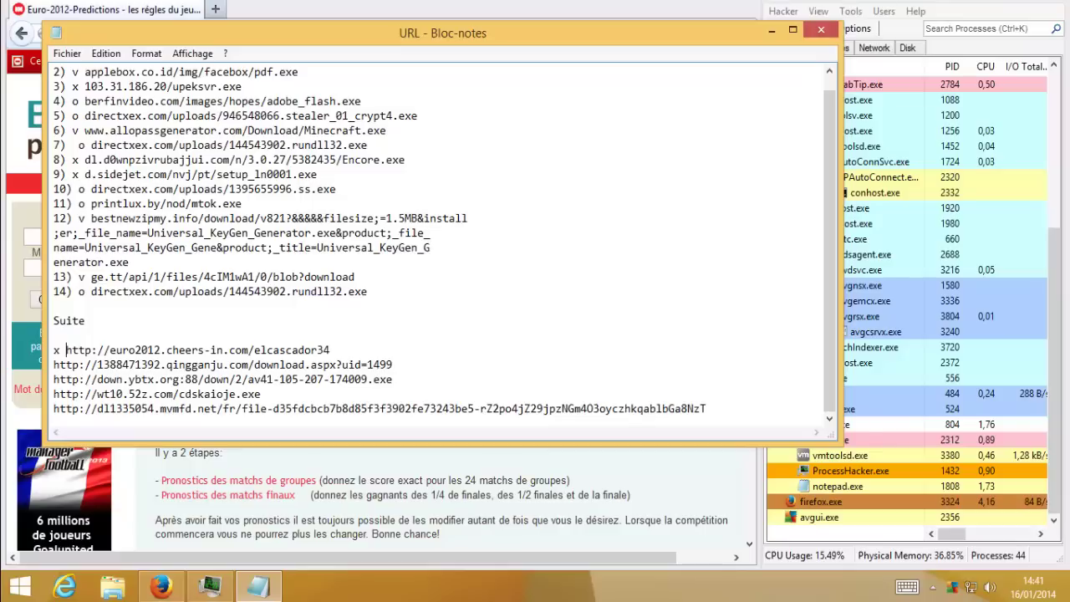
# Load the second Suite address, 1388471392.qingganju.com/download.aspx?uid=1499, in Firefox and save the offered 798_abroad.exe.
pyautogui.moveTo(393, 364); pyautogui.dragTo(53, 365)
pyautogui.hotkey('ctrl', 'c')
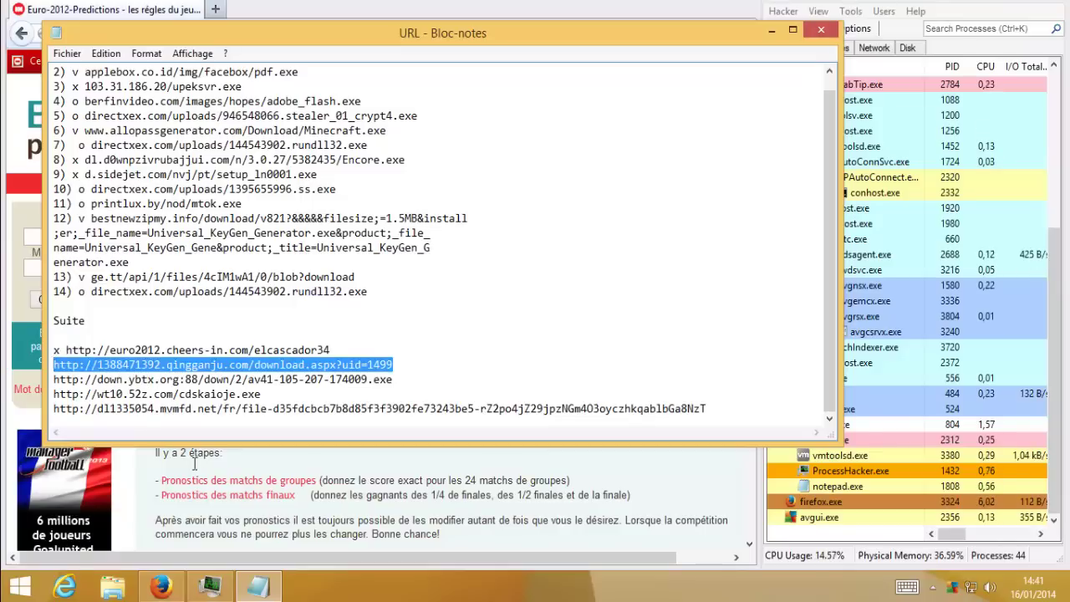
pyautogui.click(194, 464)
pyautogui.click(301, 34)
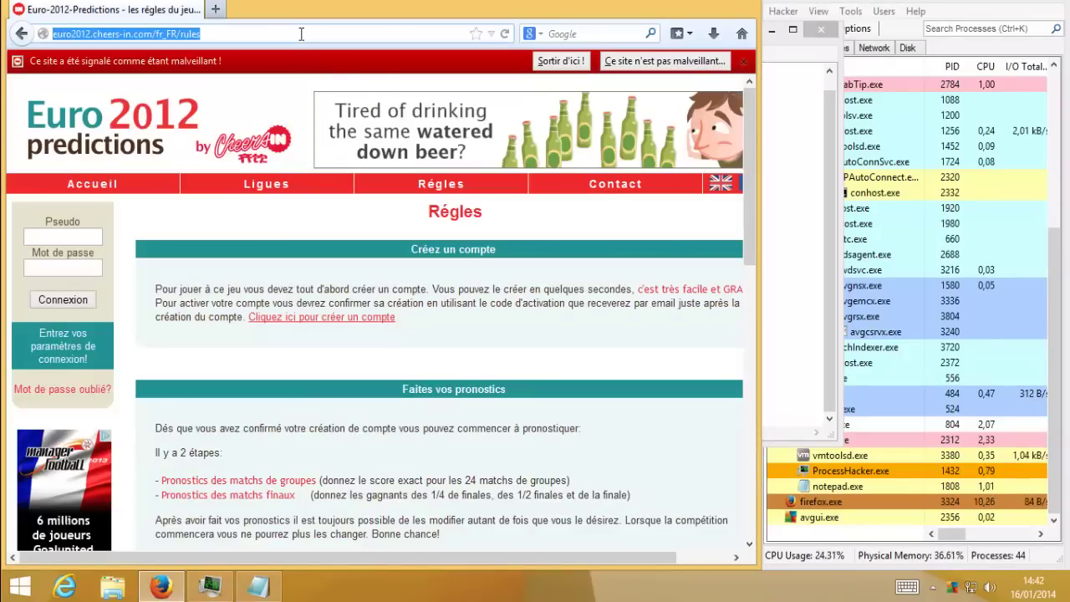
pyautogui.hotkey('ctrl', 'v')
pyautogui.press('Return')
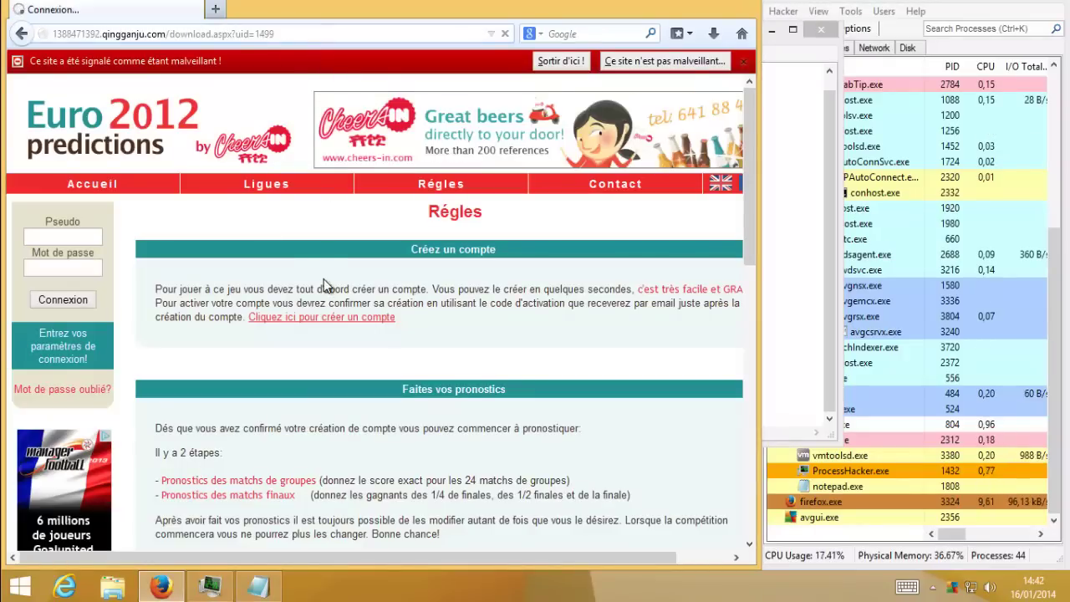
pyautogui.click(742, 61)
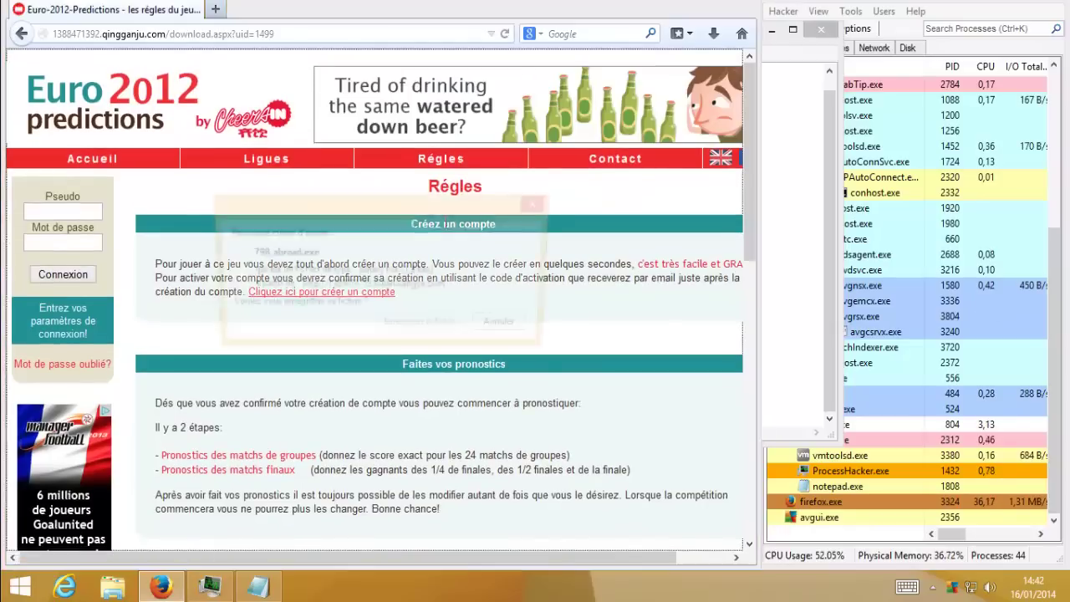
pyautogui.click(419, 329)
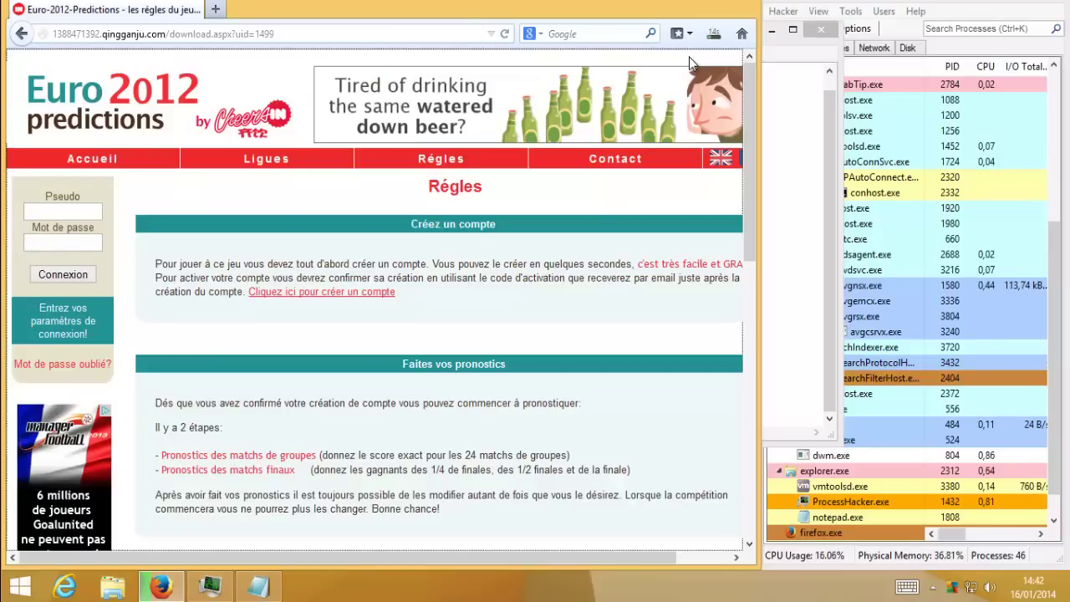
pyautogui.click(259, 588)
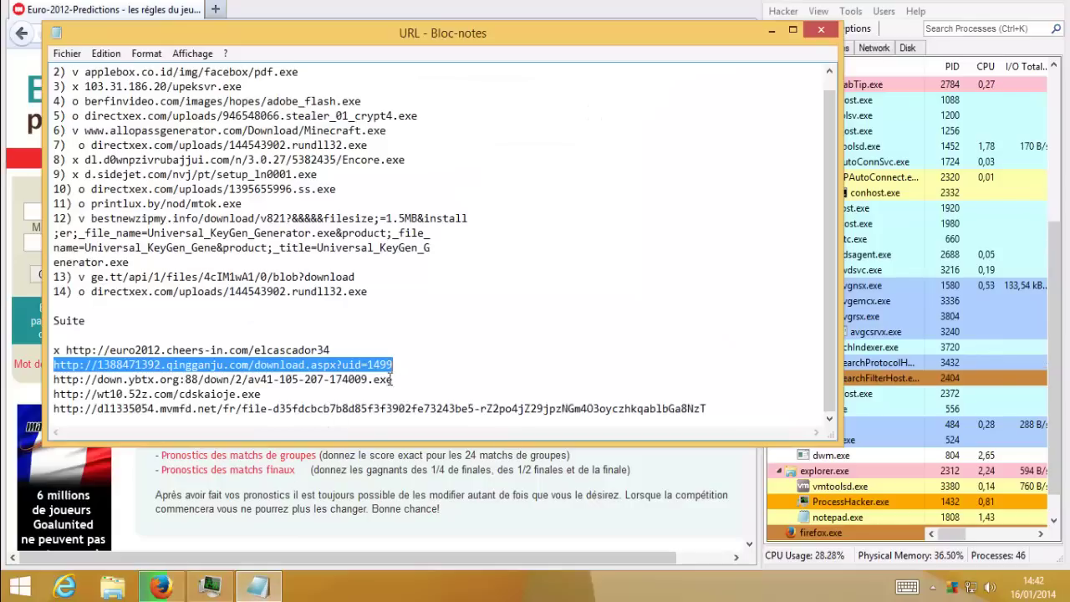
pyautogui.moveTo(393, 380); pyautogui.dragTo(75, 379)
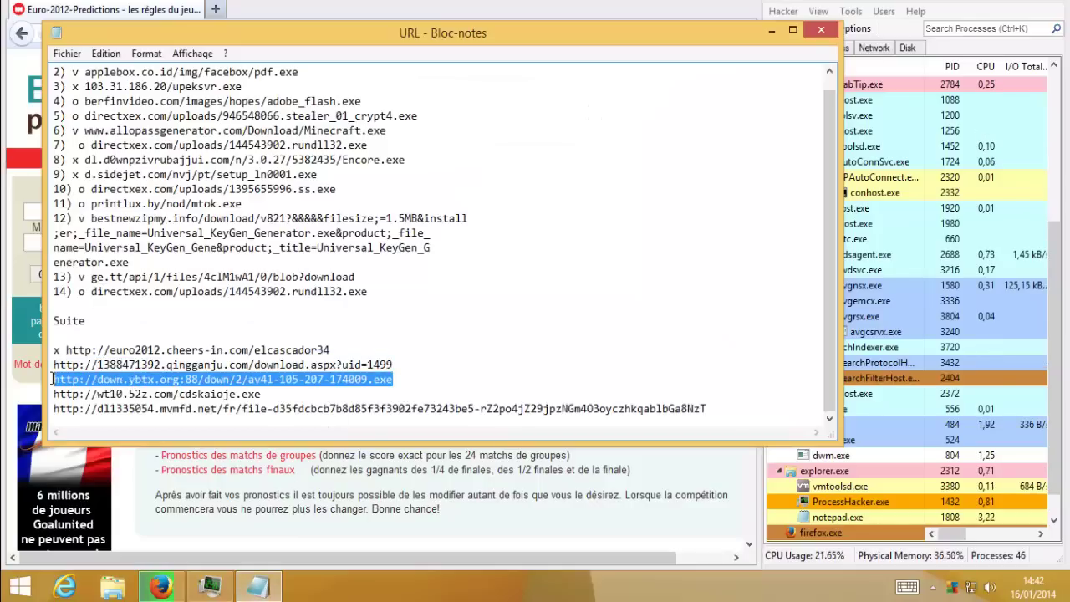
pyautogui.click(187, 533)
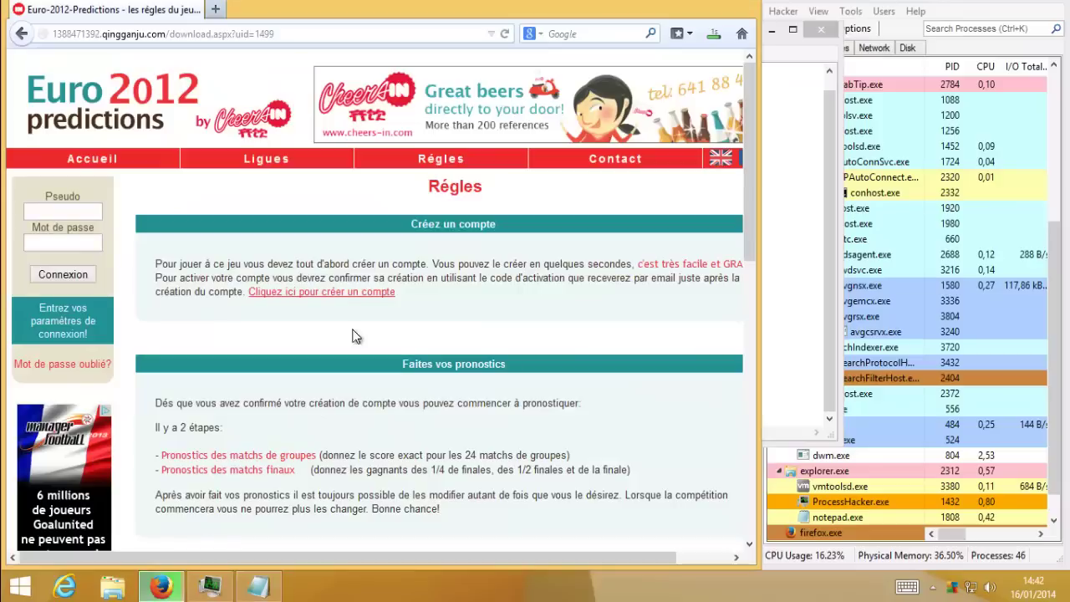
# Run the downloaded 798_abroad.exe and allow it to make changes to the computer.
pyautogui.click(716, 37)
pyautogui.click(609, 107)
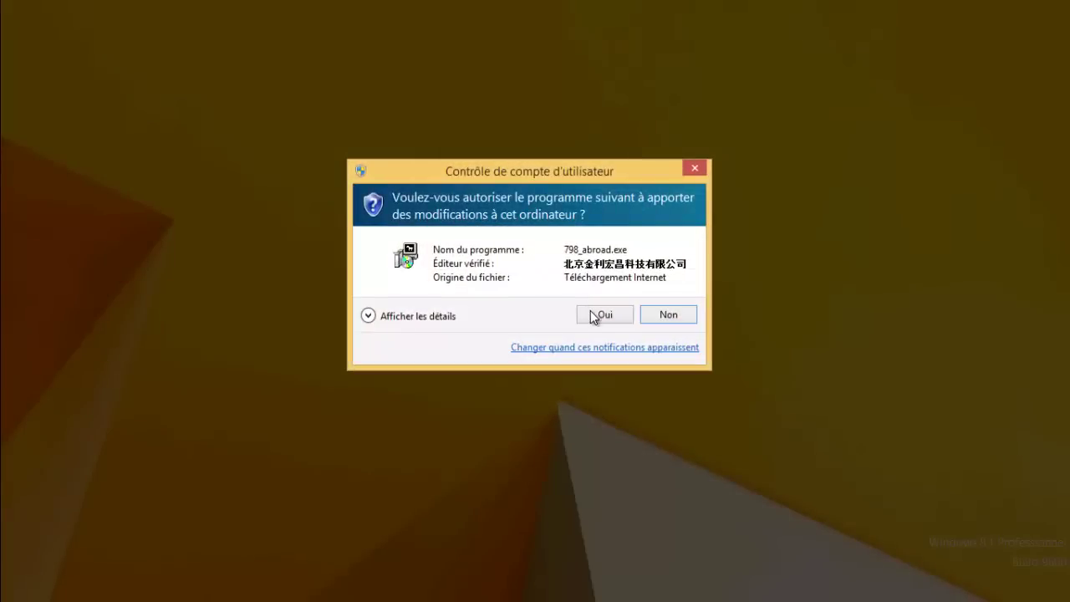
pyautogui.click(592, 315)
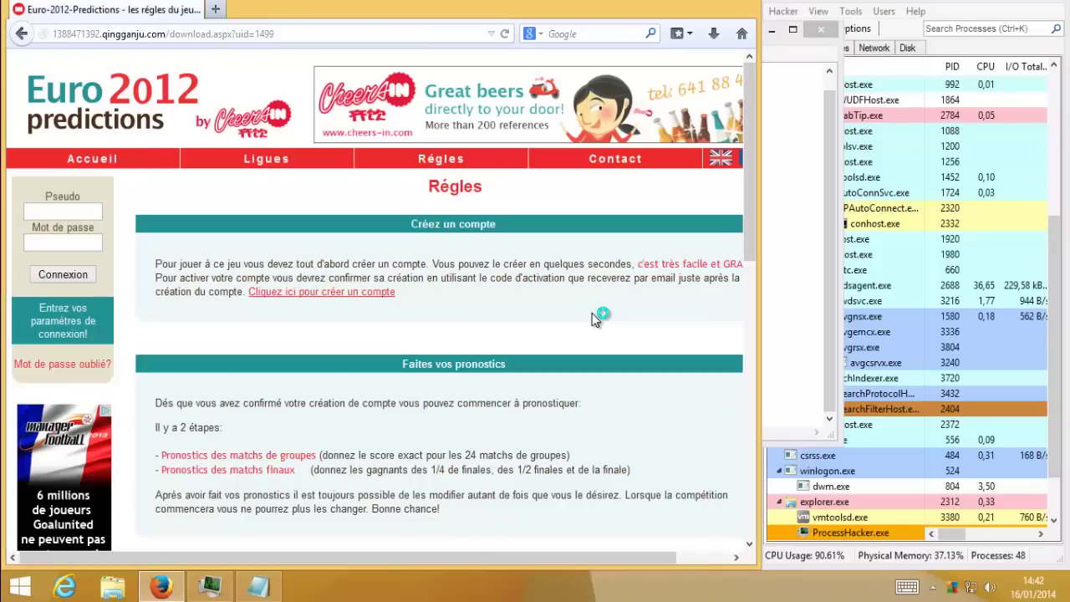
# Close the ailiao.liaoban.com browser tab and select ailiao.exe in the Process Hacker process list.
pyautogui.click(1053, 505)
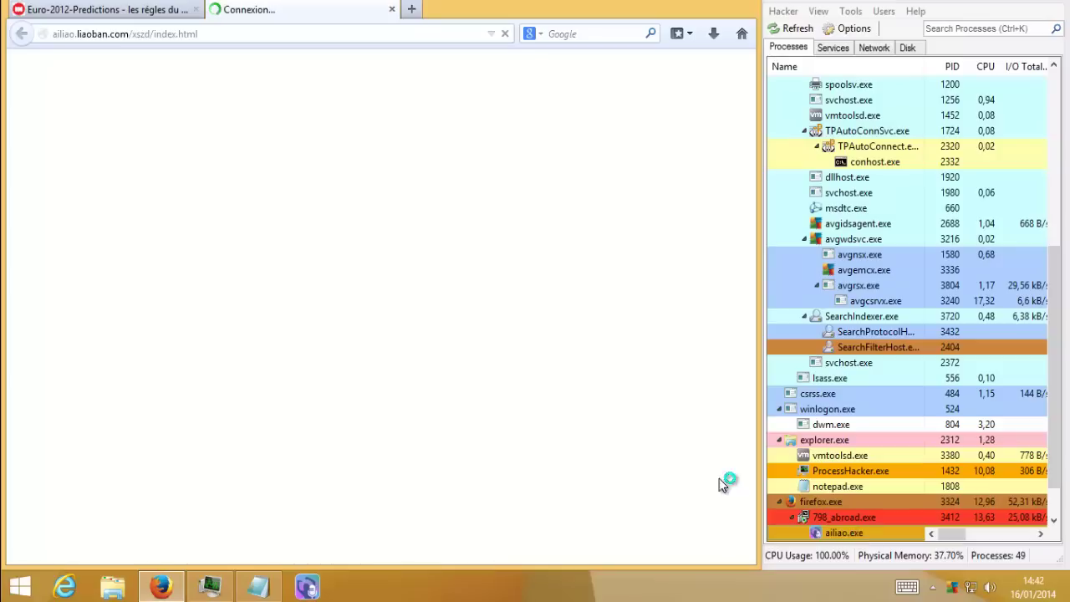
pyautogui.click(391, 10)
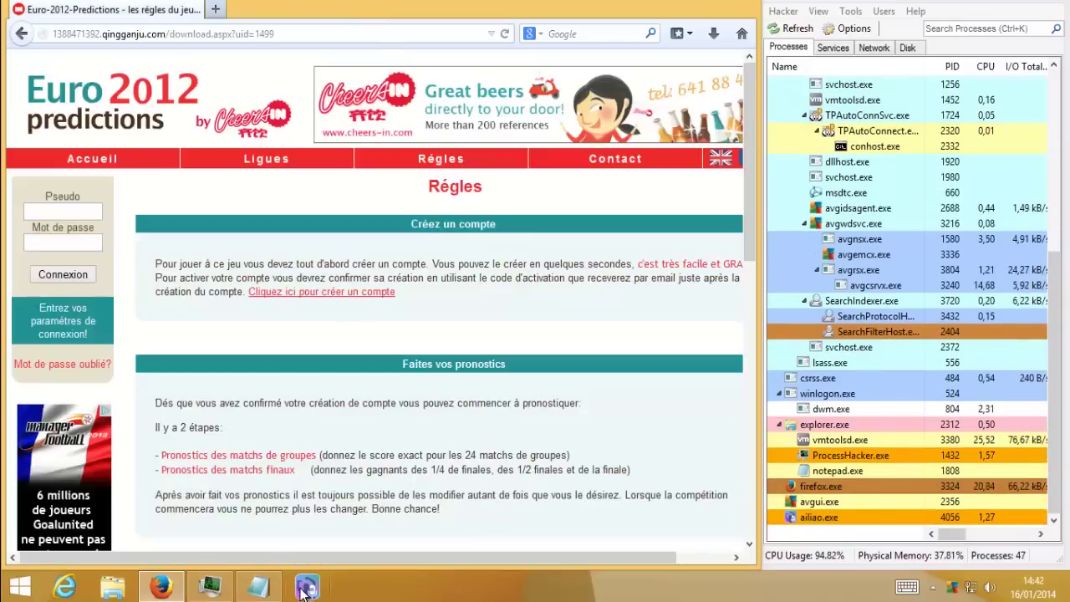
pyautogui.click(812, 518)
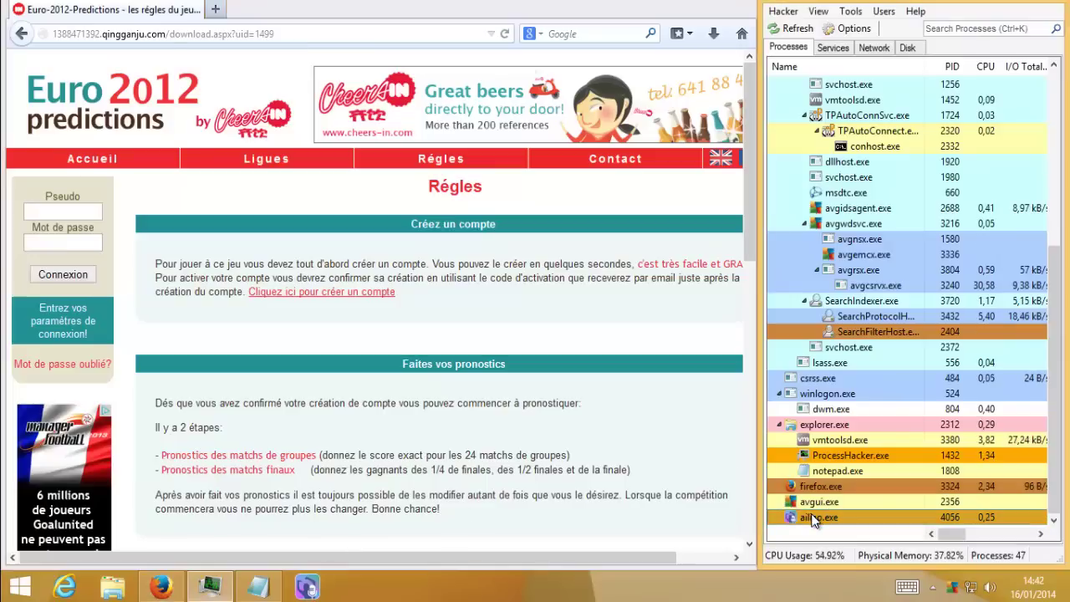
pyautogui.click(251, 34)
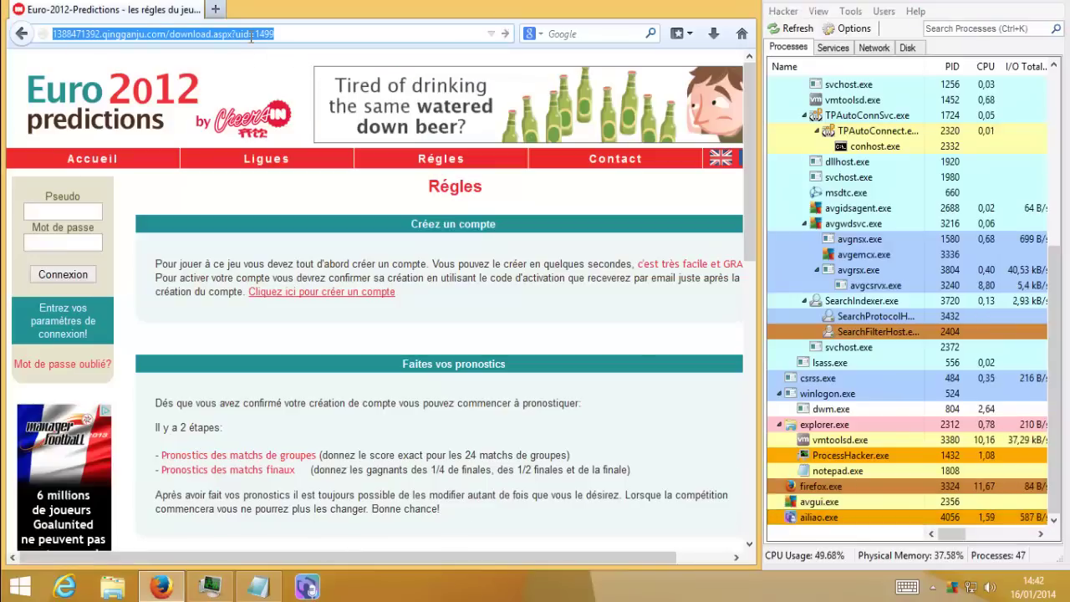
pyautogui.write('http://down.ybtx.org:88/down/2/av41-105-207-174009.exe')
pyautogui.press('Return')
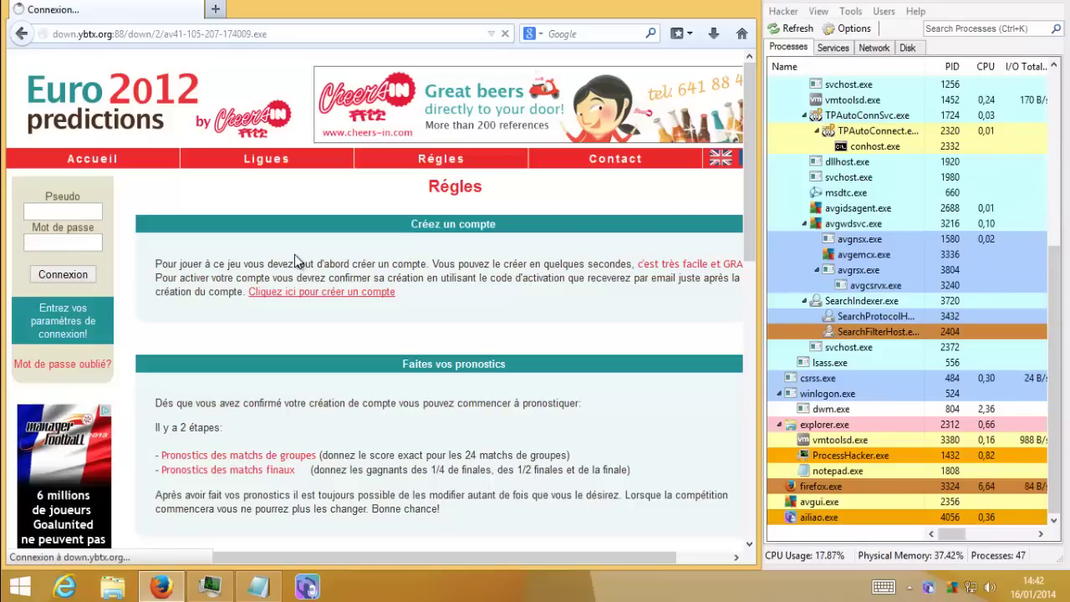
# Mark the second Suite address with "x" in the URL text file.
pyautogui.click(268, 588)
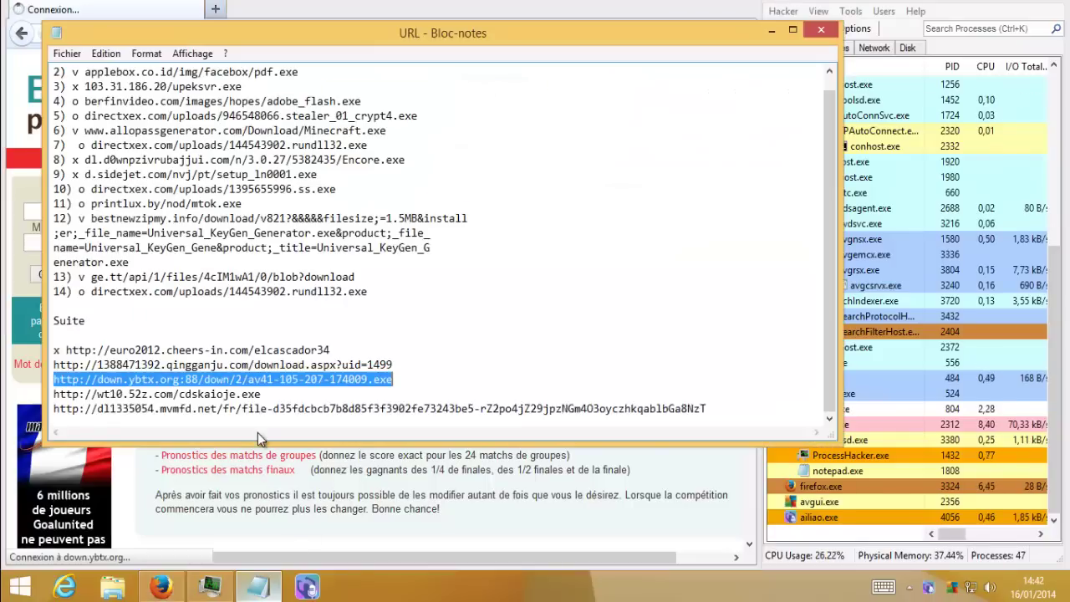
pyautogui.click(55, 366)
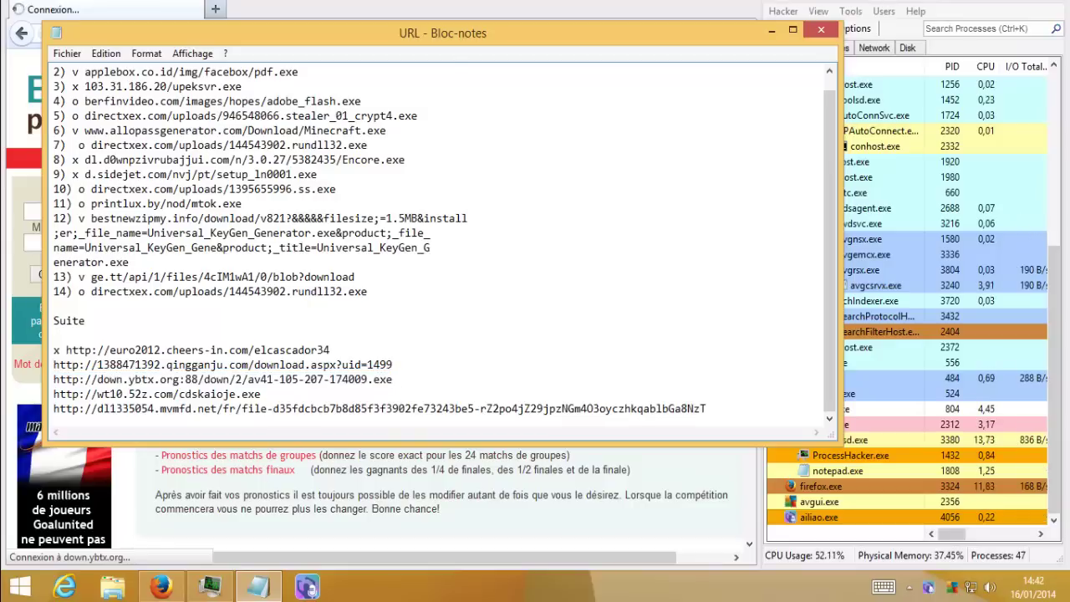
pyautogui.write('x')
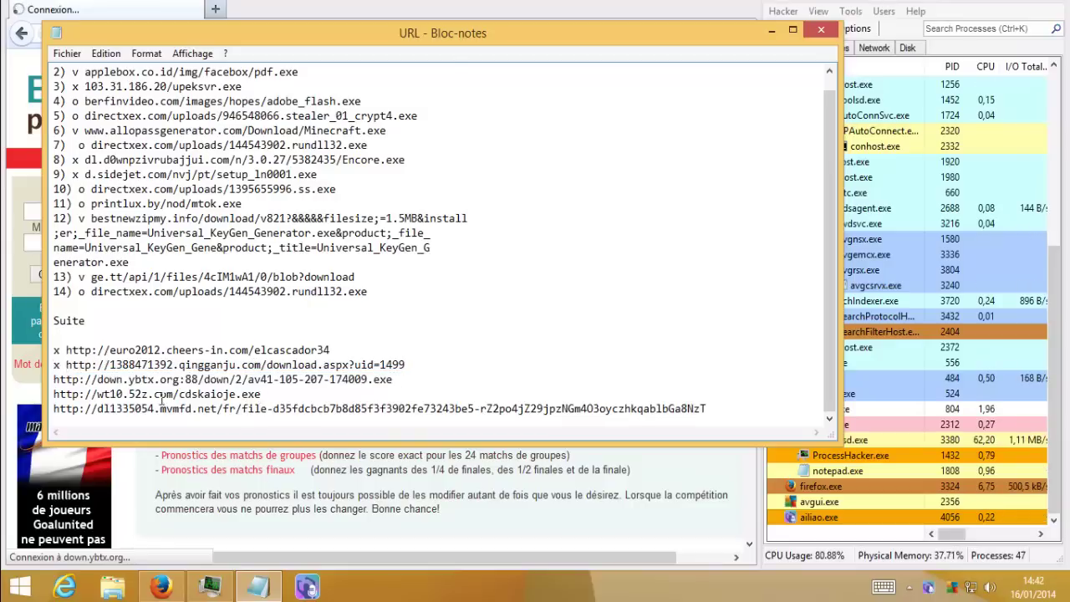
pyautogui.moveTo(261, 393); pyautogui.dragTo(64, 394)
pyautogui.hotkey('ctrl', 'c')
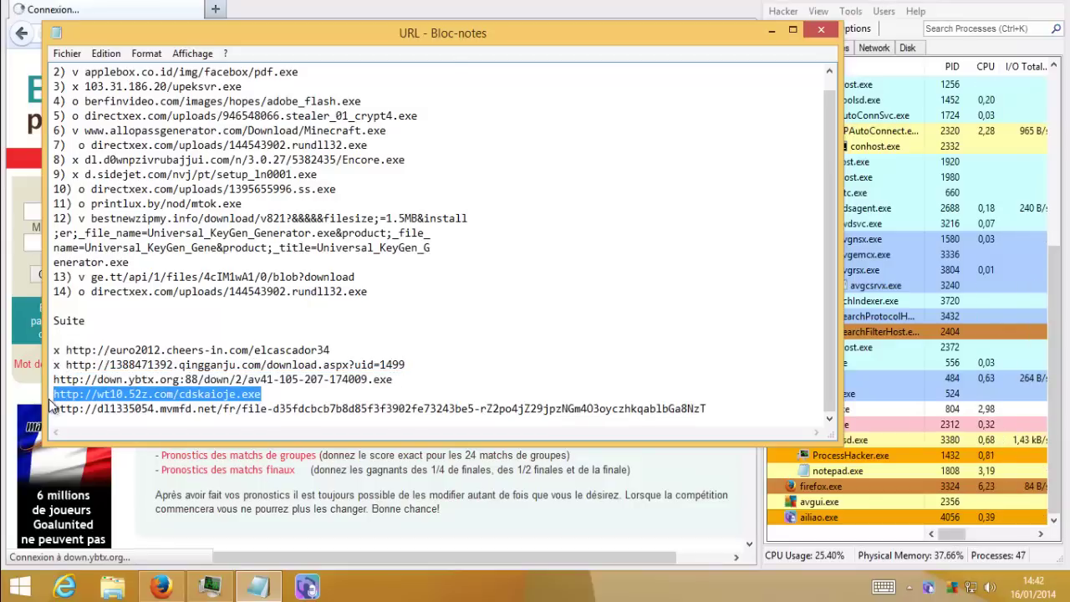
pyautogui.click(187, 547)
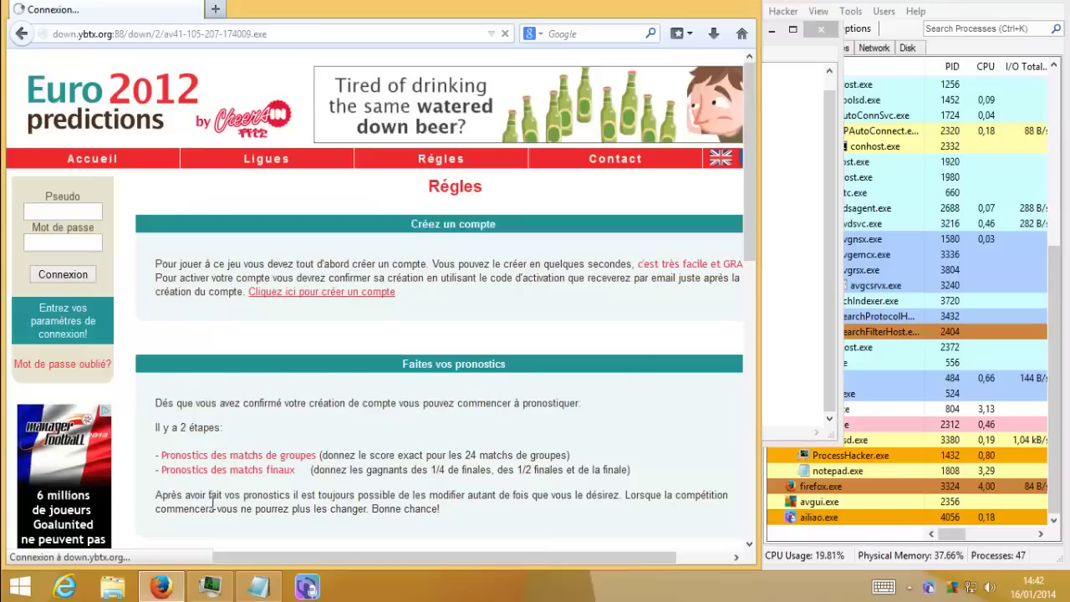
pyautogui.click(240, 35)
pyautogui.hotkey('ctrl', 'v')
pyautogui.press('Return')
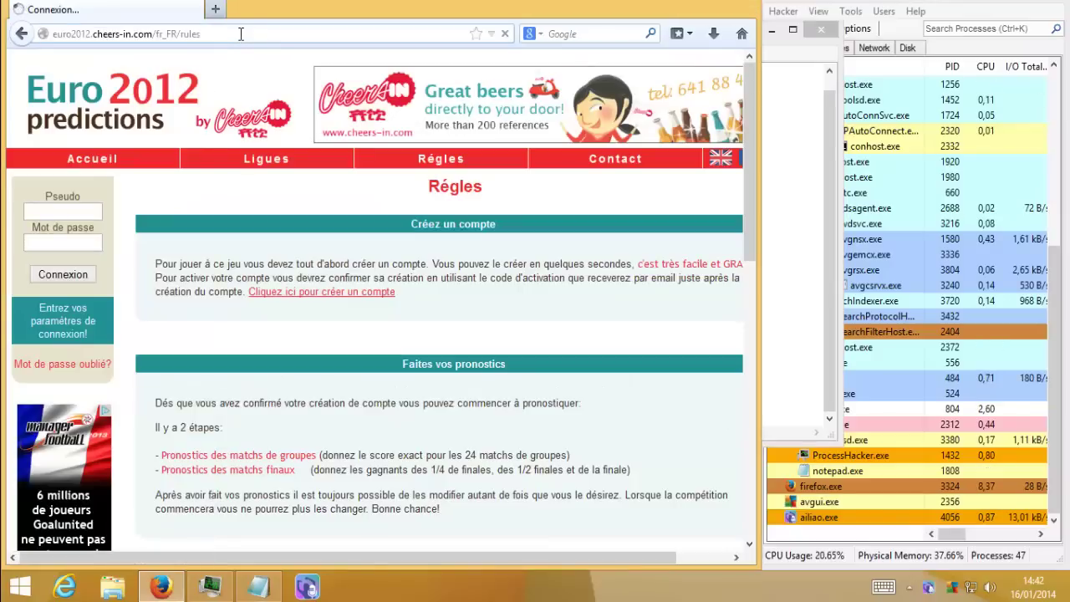
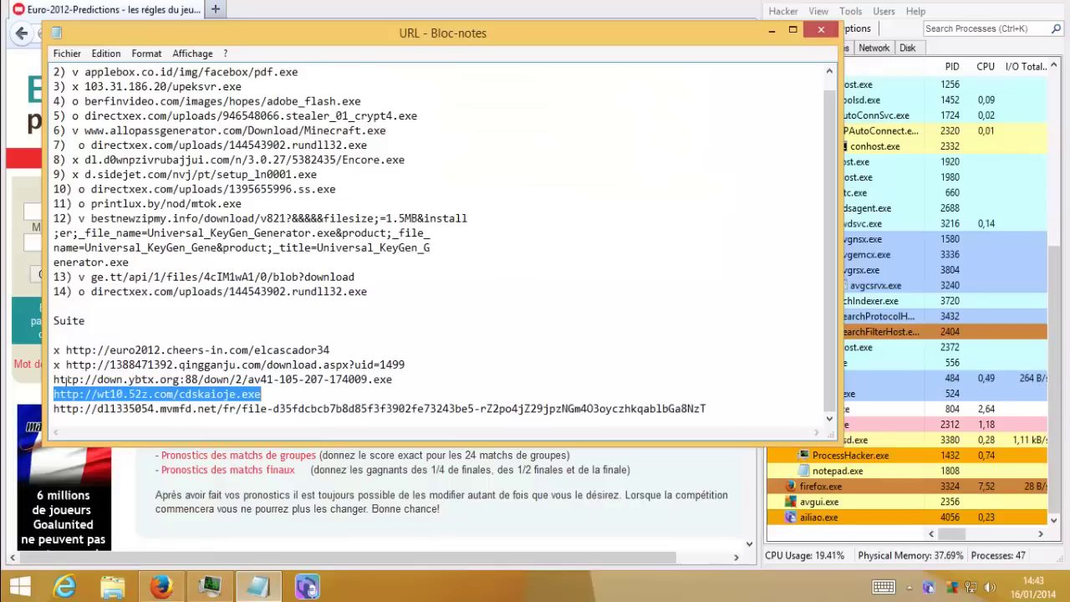
# Mark the third Suite address with "o" in the URL text file.
pyautogui.click(55, 379)
pyautogui.write('o')
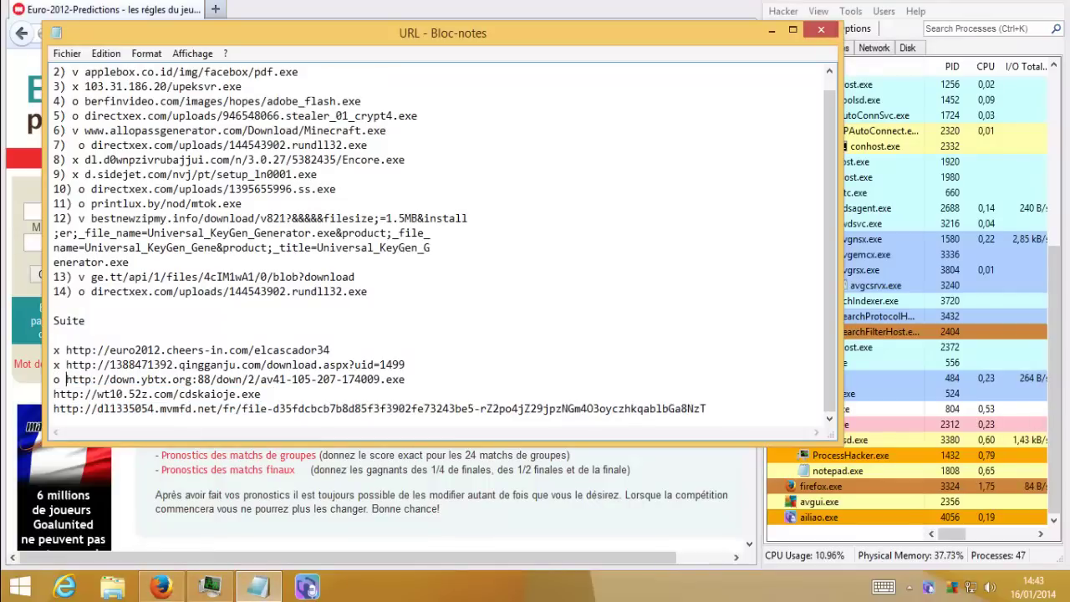
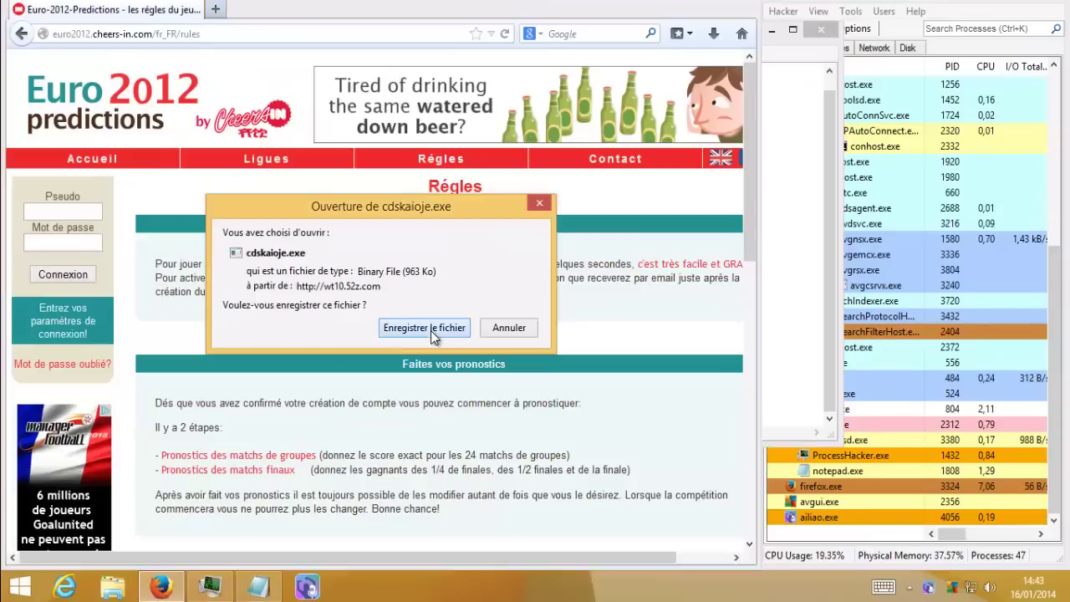
# Save the offered cdskaioje.exe and load the last Suite address, on mvmfd.net, in Firefox.
pyautogui.click(431, 330)
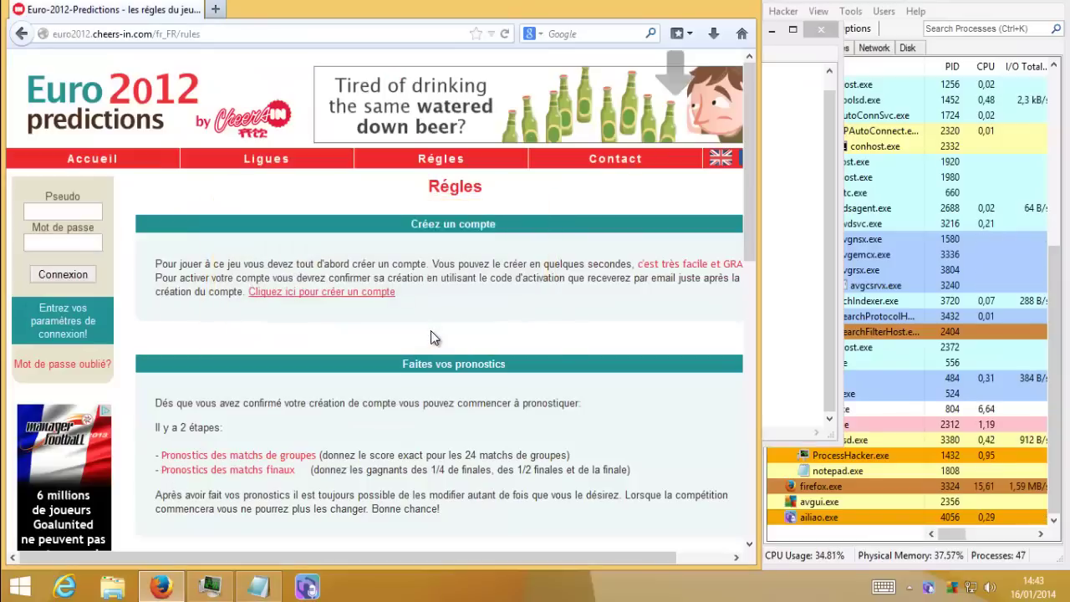
pyautogui.click(334, 31)
pyautogui.write('i054.mvmfd.net/fr/file-d35fdcbcb7b8d85f3f3902fe73243be5-rZ2po4jZ29jpzNGm4O3oyczhkqablbGa8NzT')
pyautogui.press('Return')
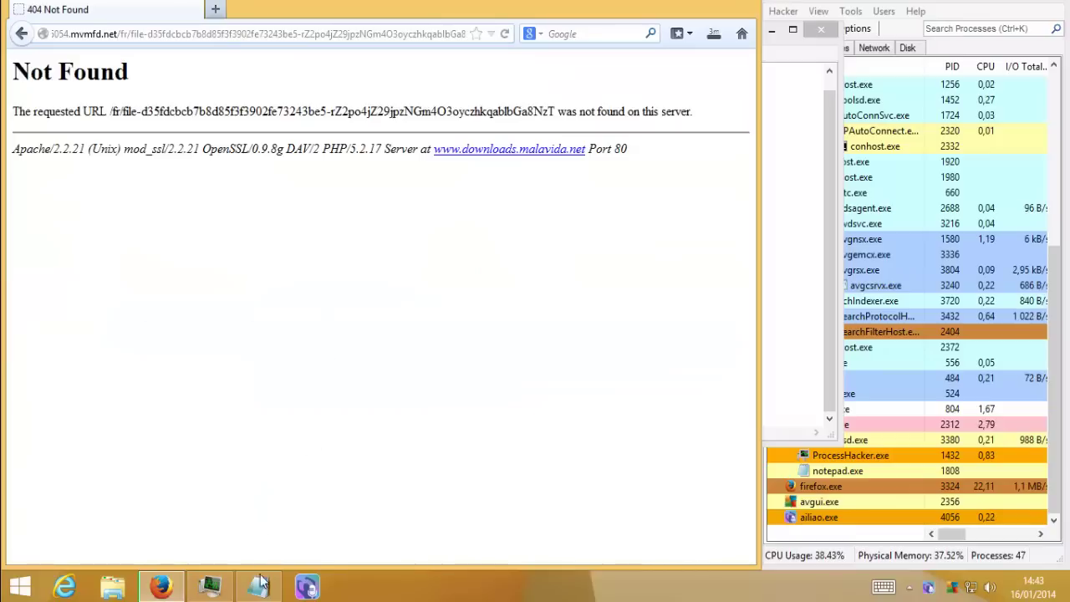
# Mark the last Suite address, on mvmfd.net, with "o" in the URL text file and return to Firefox.
pyautogui.click(262, 583)
pyautogui.click(53, 408)
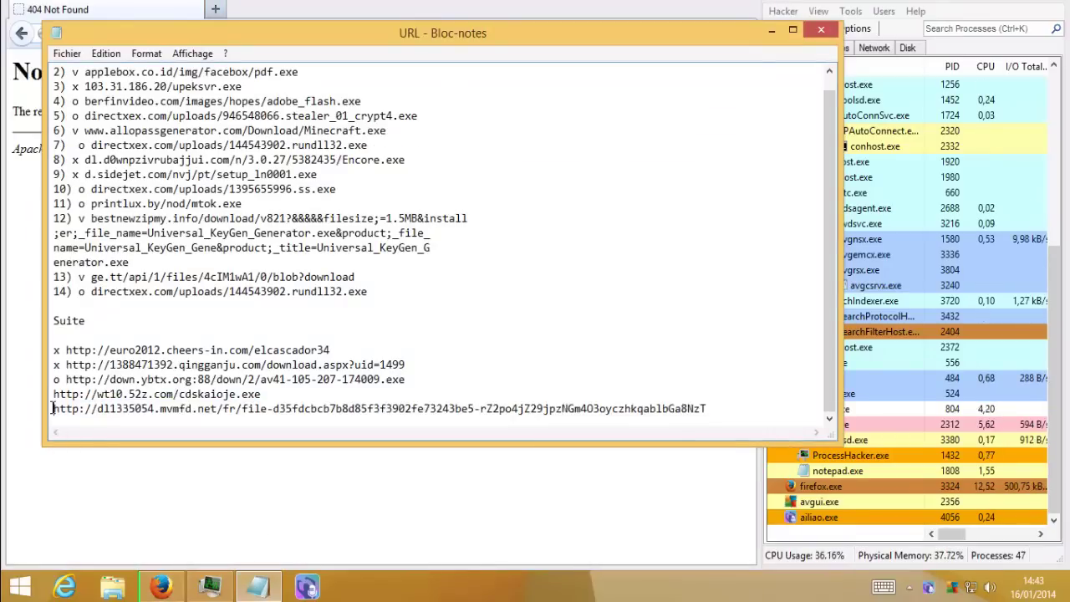
pyautogui.click(140, 509)
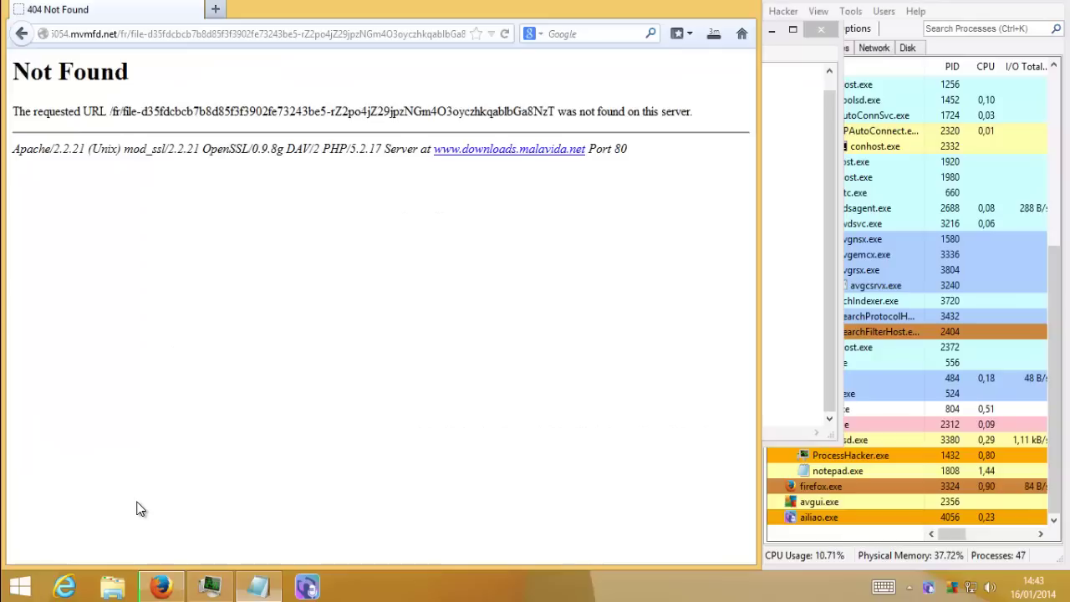
# Show all downloads in Firefox and cancel the running cdskaioje.exe download.
pyautogui.click(714, 33)
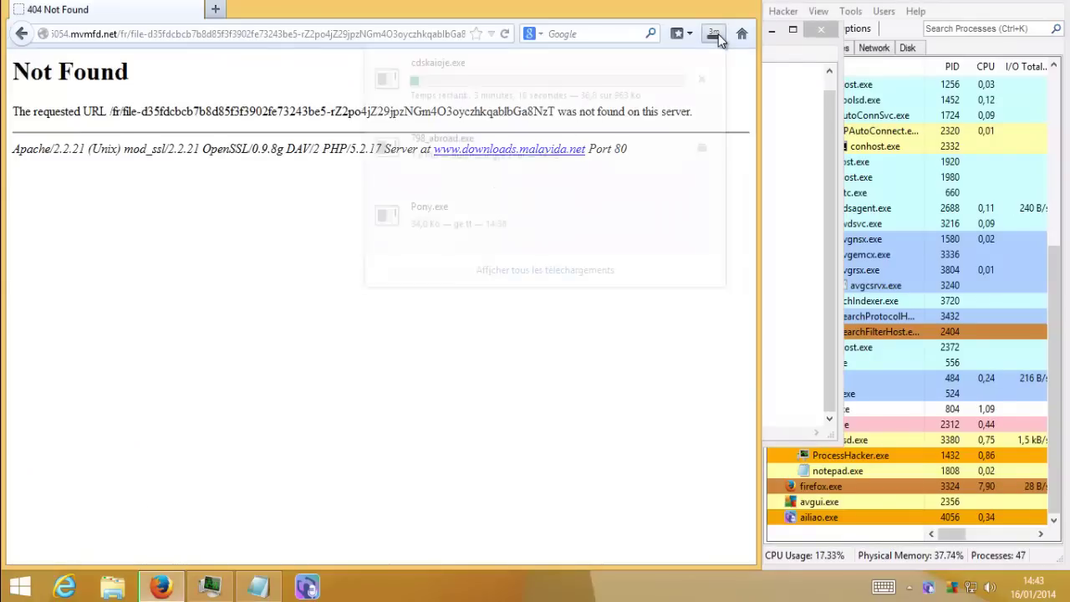
pyautogui.click(578, 284)
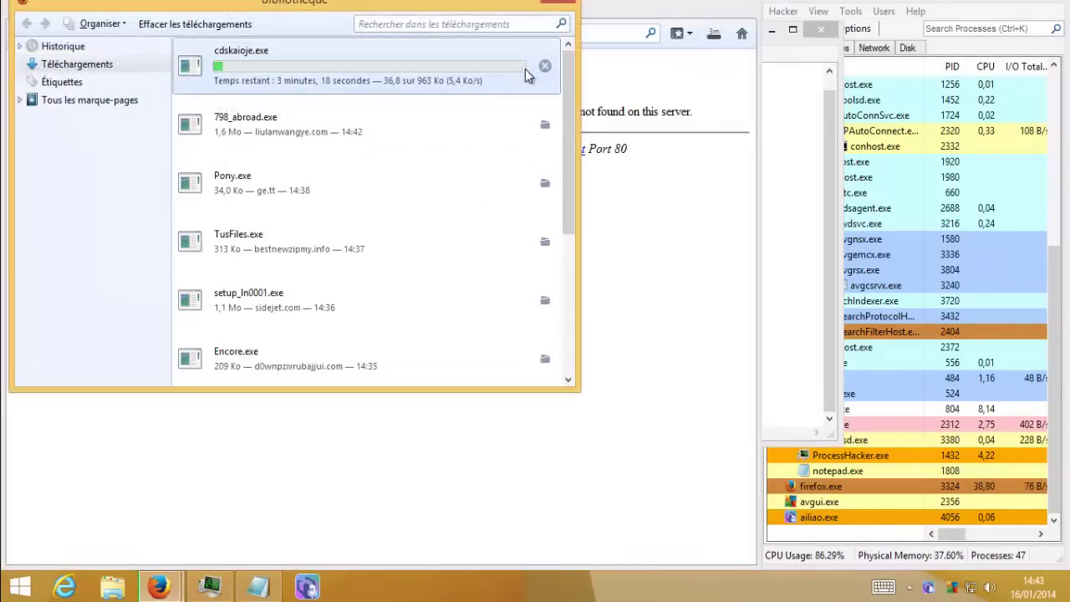
pyautogui.click(545, 66)
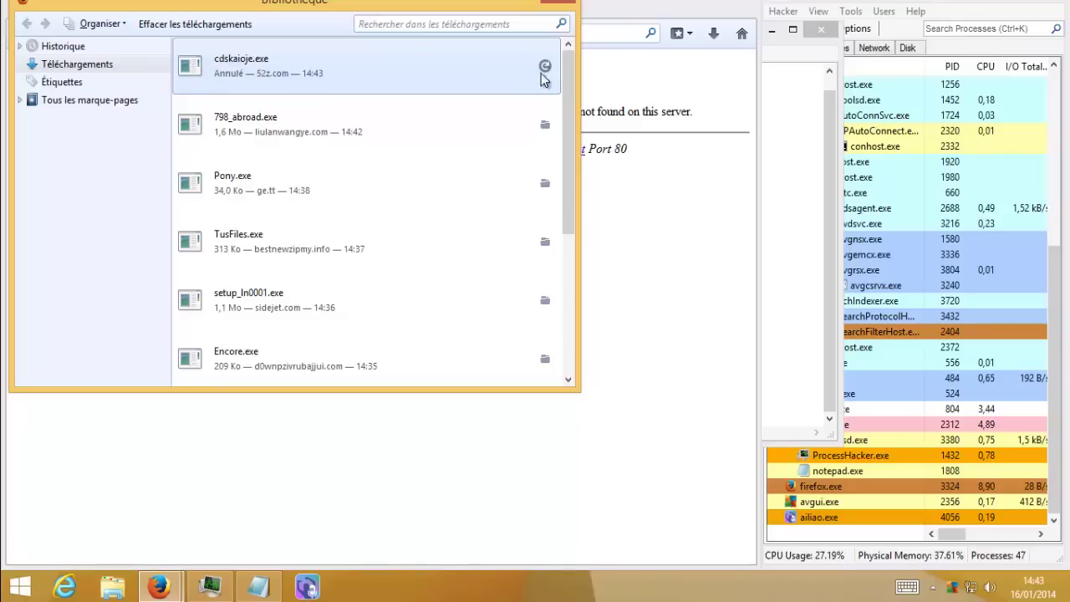
pyautogui.click(271, 588)
pyautogui.click(63, 411)
pyautogui.write('http://wt10.52z.com/cdskaioje.exe')
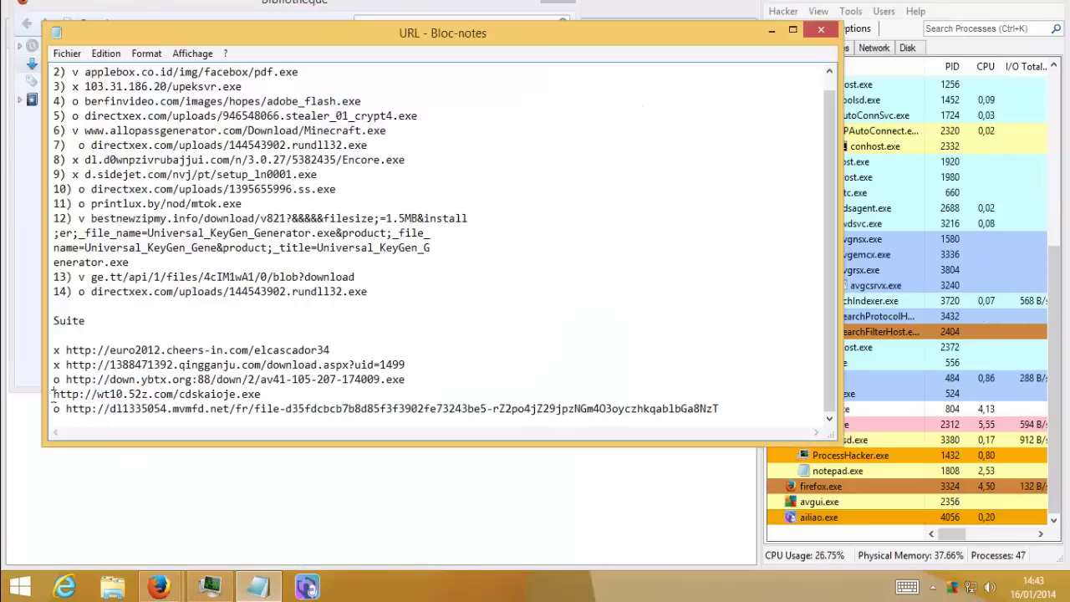
pyautogui.click(52, 394)
pyautogui.write('o')
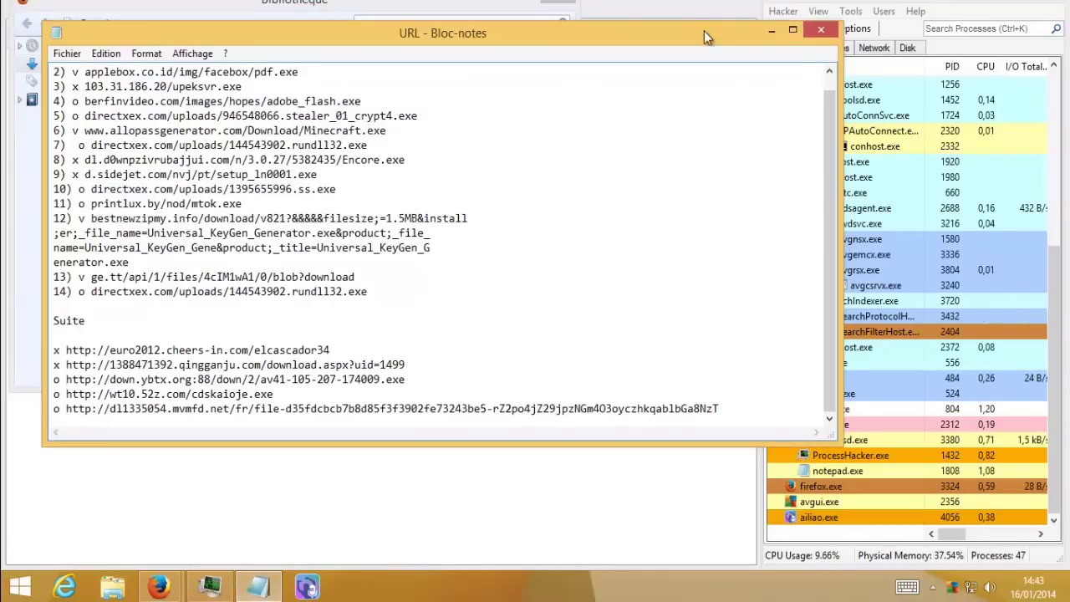
pyautogui.click(769, 31)
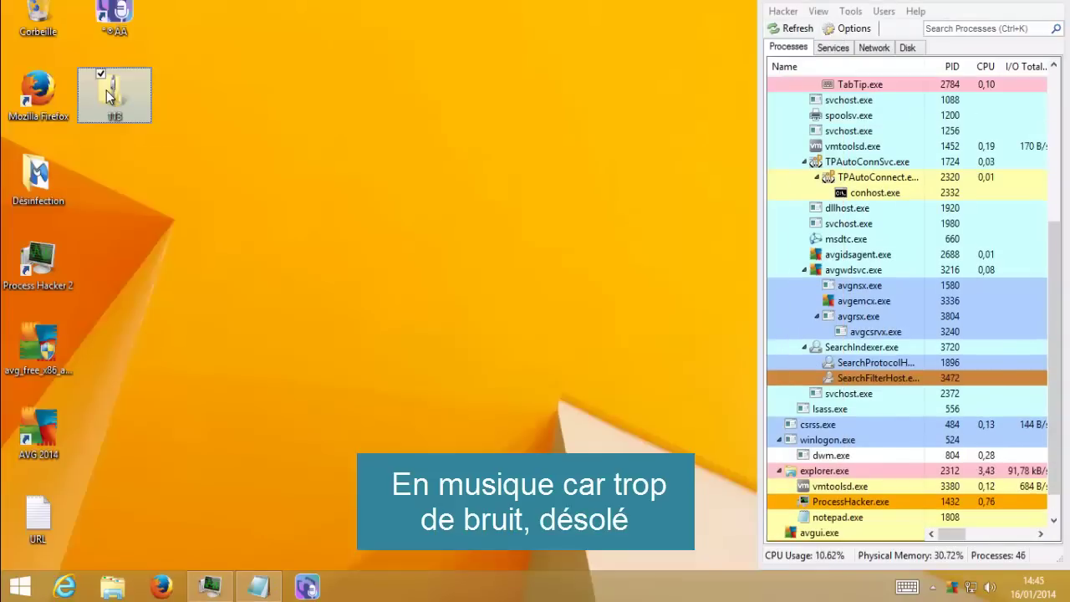
# Extract the 113 archive on the desktop with 7-Zip into a folder named 113, entering the archive password.
pyautogui.rightClick(108, 97)
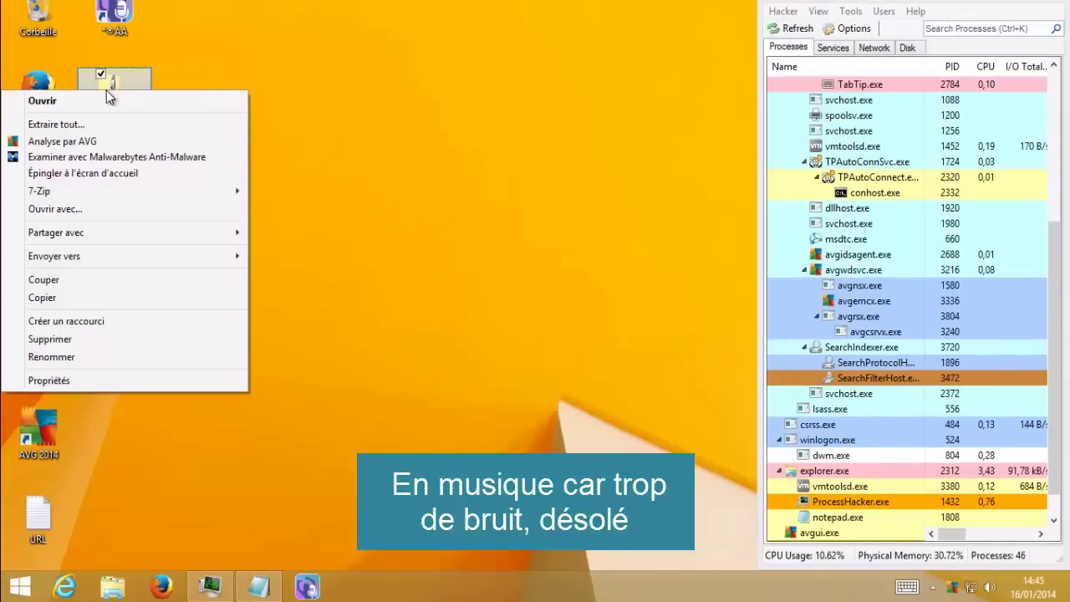
pyautogui.moveTo(239, 193)
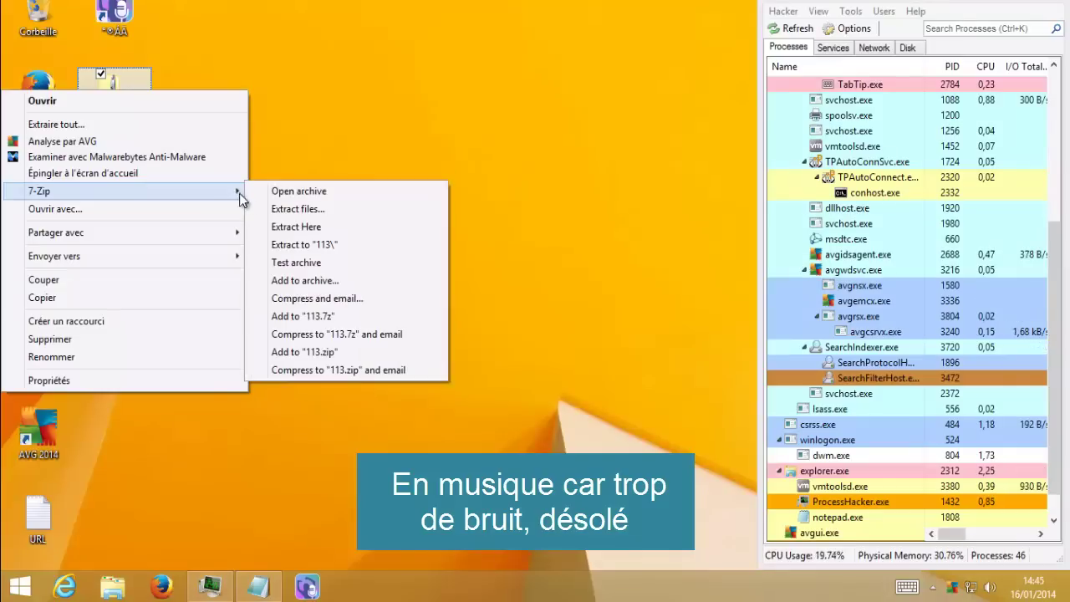
pyautogui.click(281, 209)
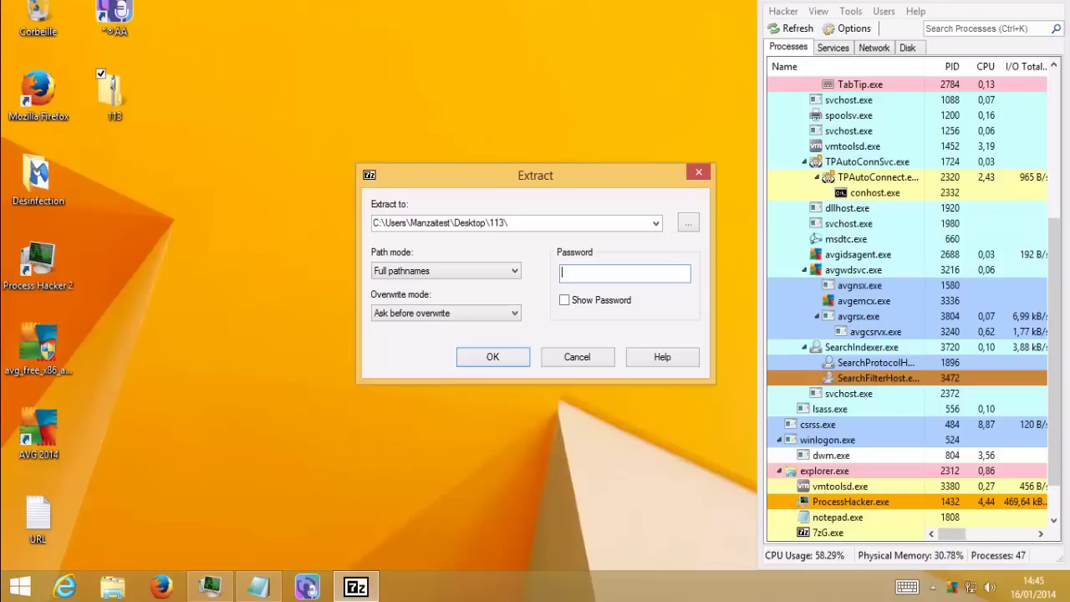
pyautogui.write('*****')
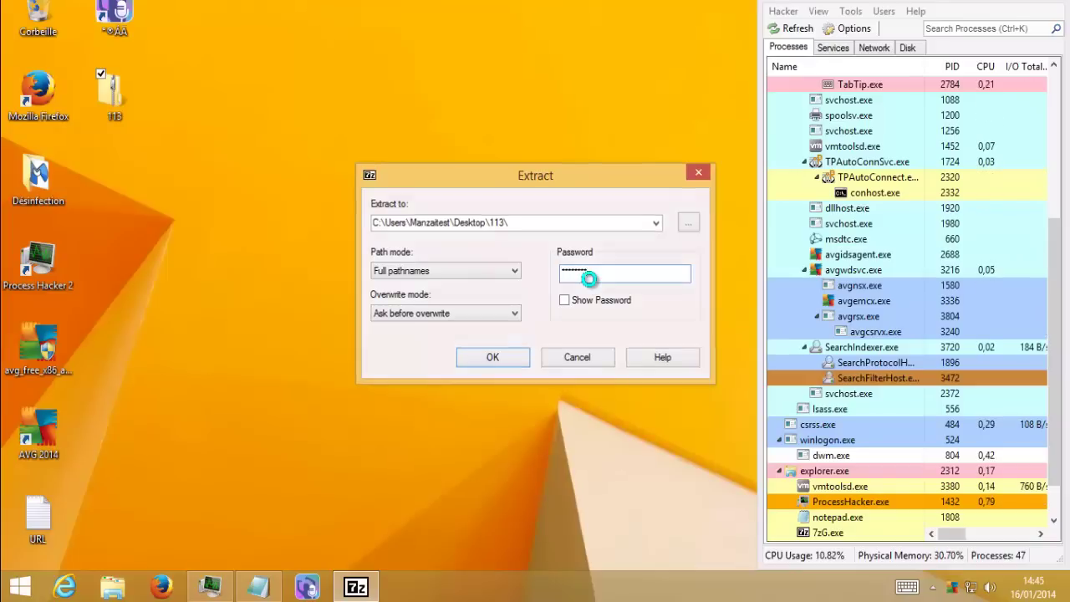
pyautogui.press('Return')
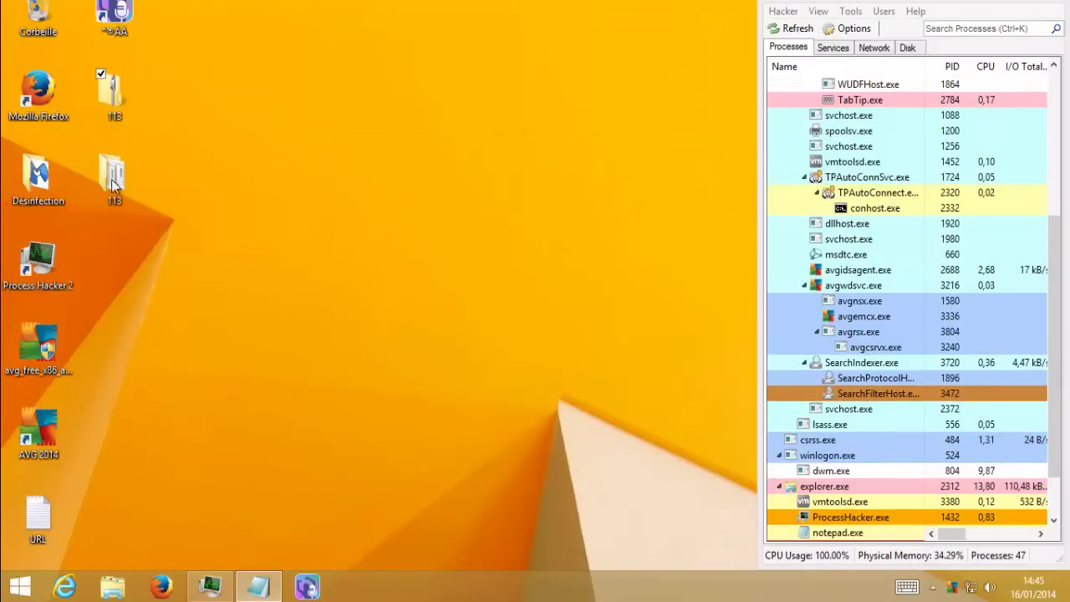
# Open the extracted 113 folder, have AVG remove all the threats it detects, and close the alert and the folder.
pyautogui.click(111, 183)
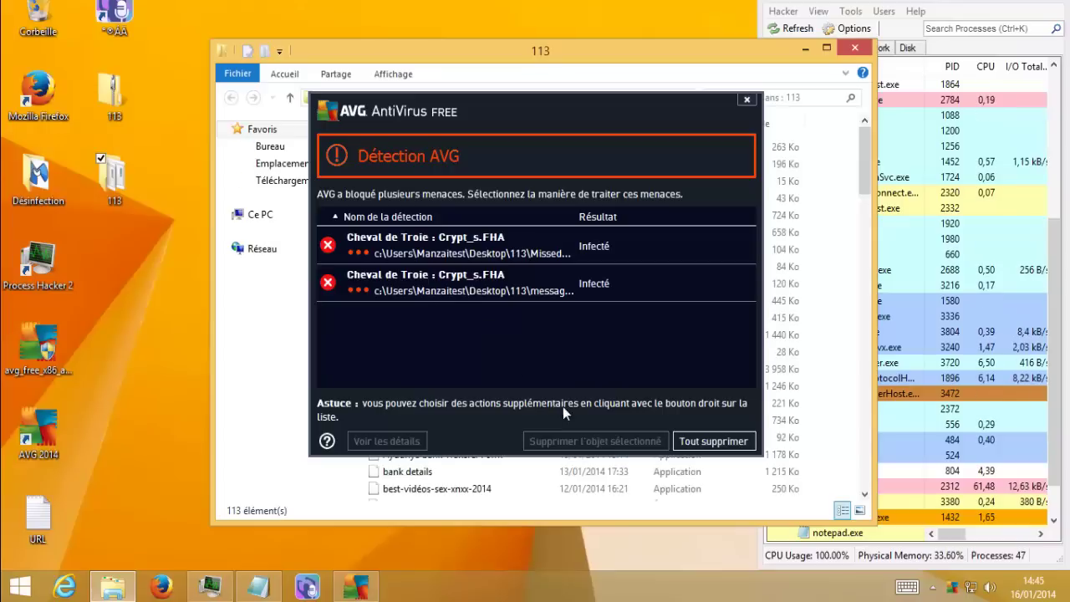
pyautogui.click(701, 445)
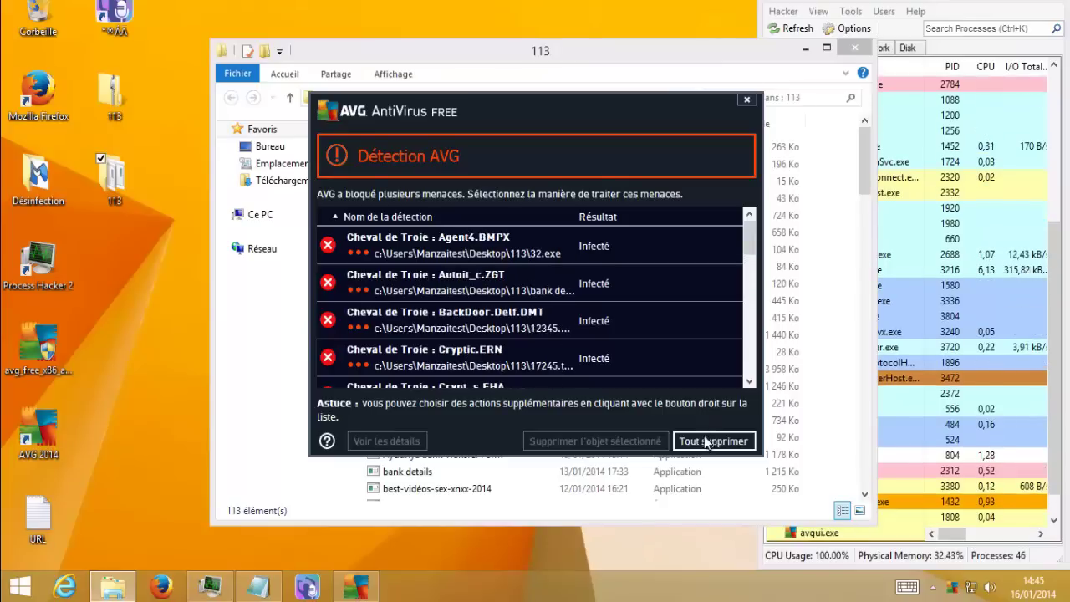
pyautogui.click(706, 443)
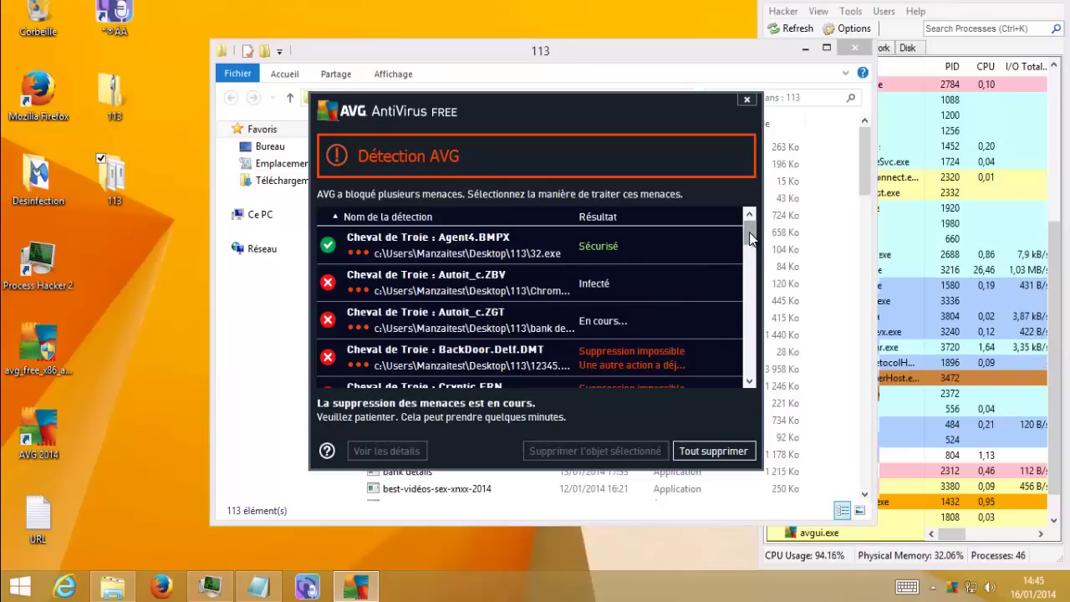
pyautogui.moveTo(750, 242); pyautogui.dragTo(748, 364)
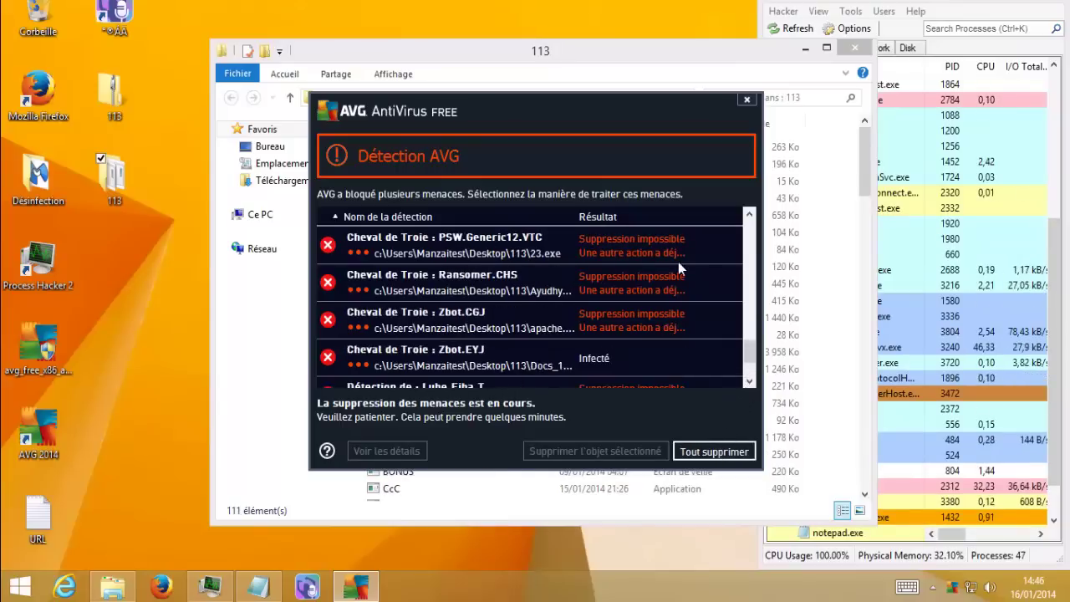
pyautogui.click(746, 100)
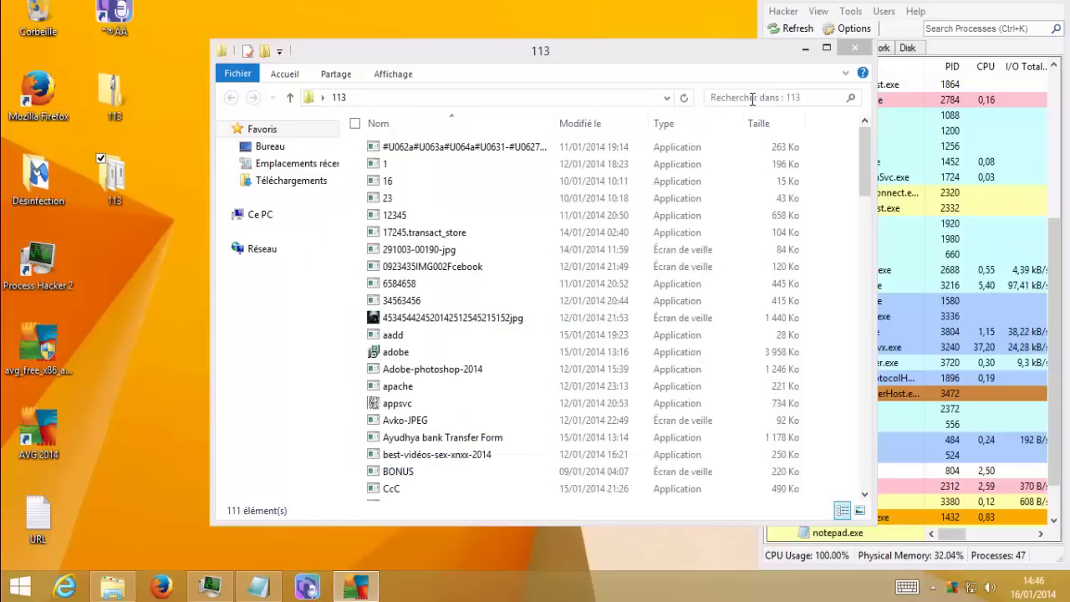
pyautogui.click(853, 47)
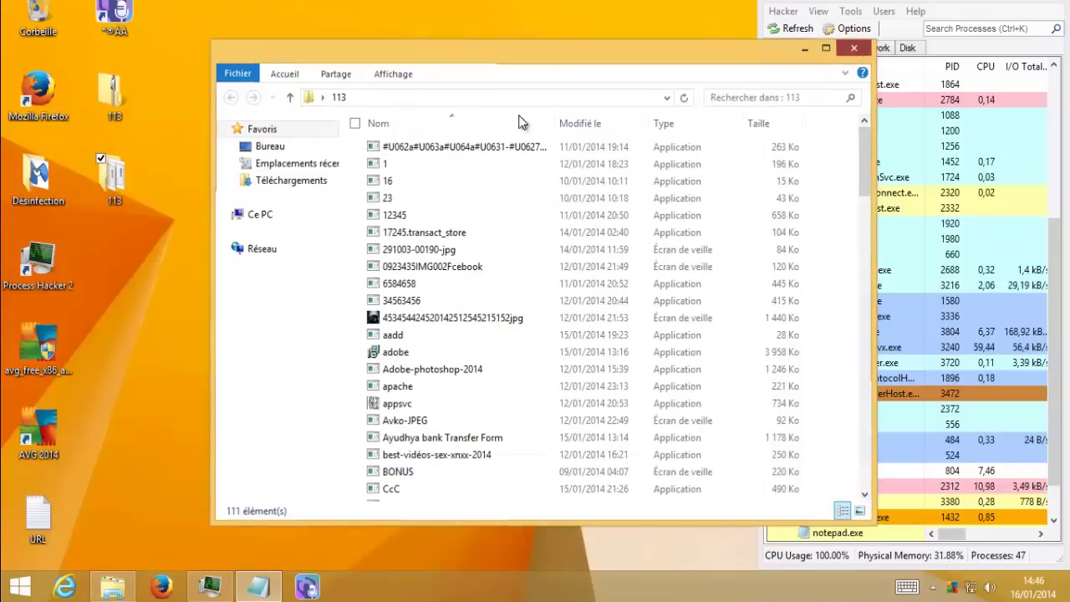
# Scan the extracted 113 folder with AVG and open the scan's report in the AVG main window.
pyautogui.rightClick(122, 182)
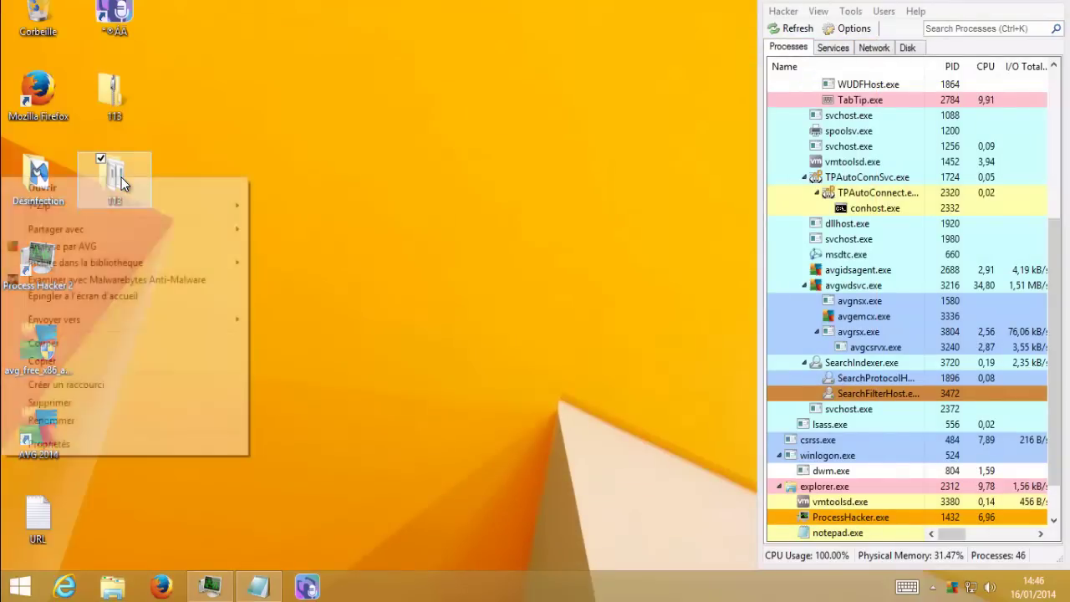
pyautogui.click(122, 249)
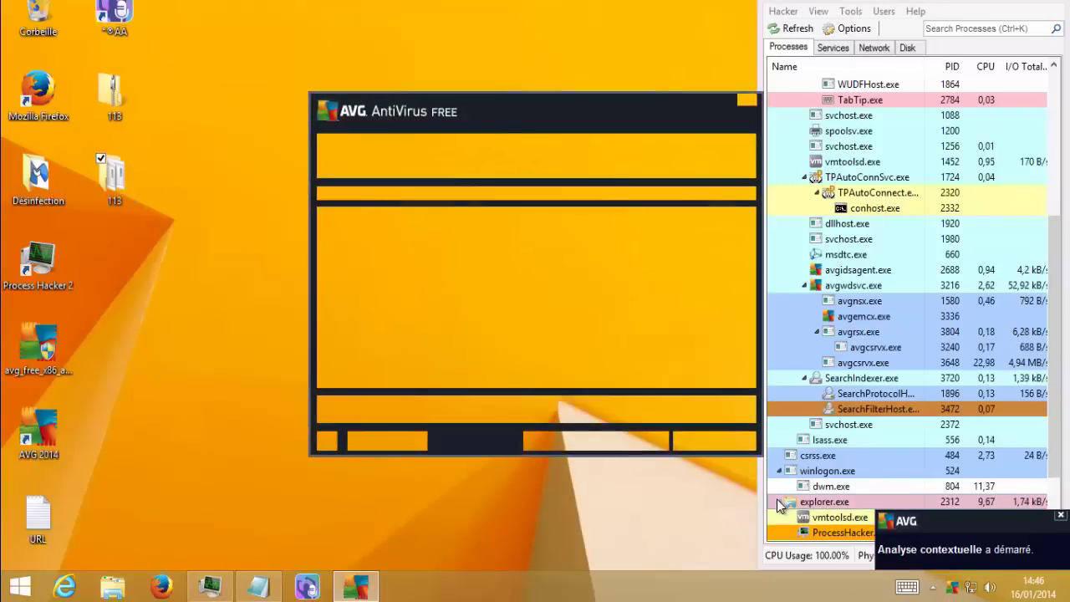
pyautogui.doubleClick(953, 589)
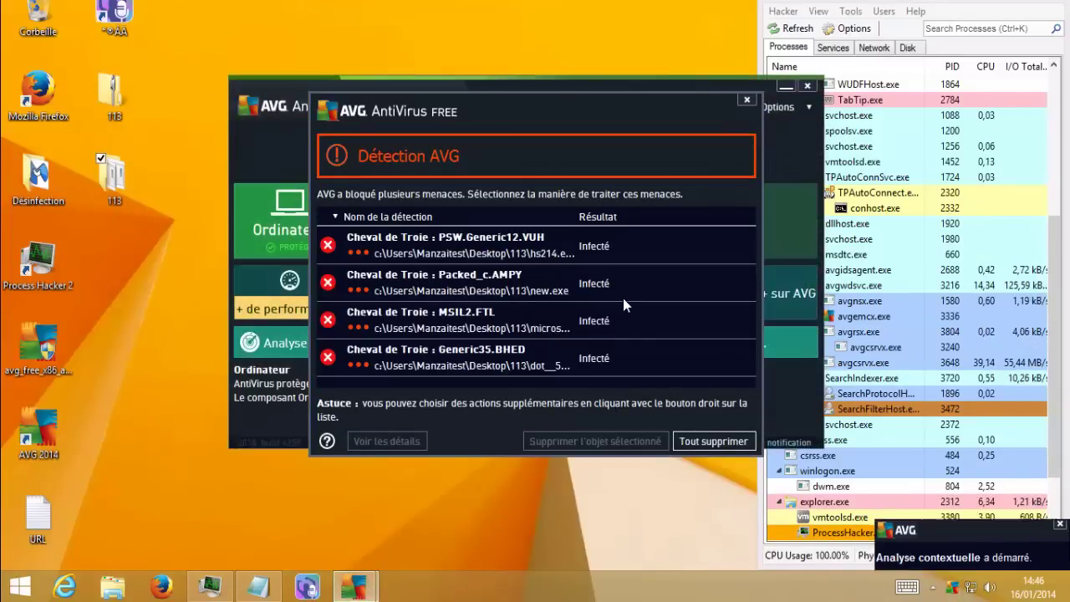
pyautogui.click(748, 102)
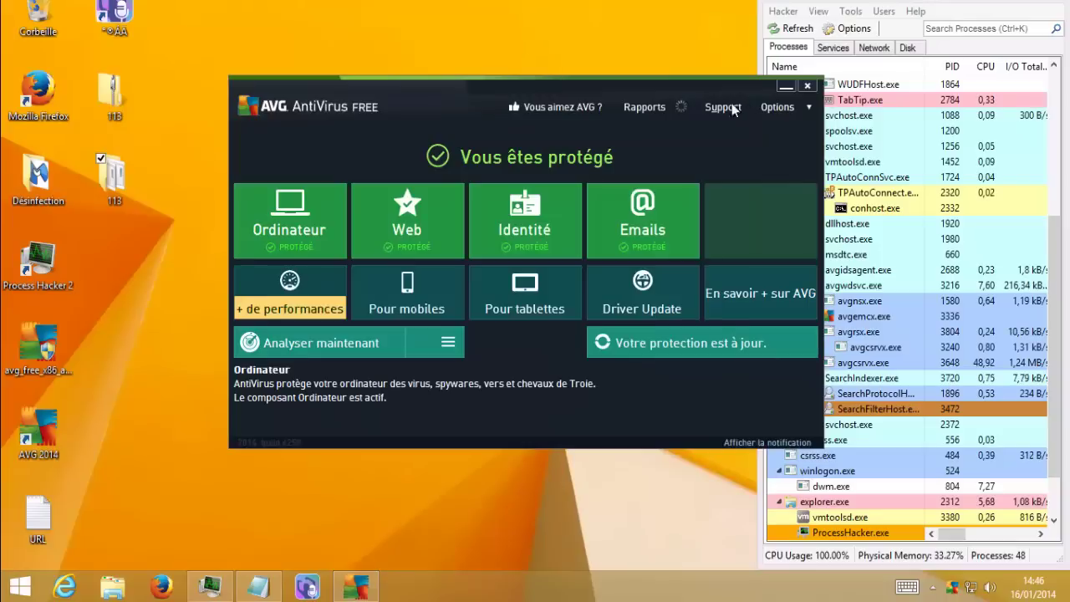
pyautogui.click(660, 112)
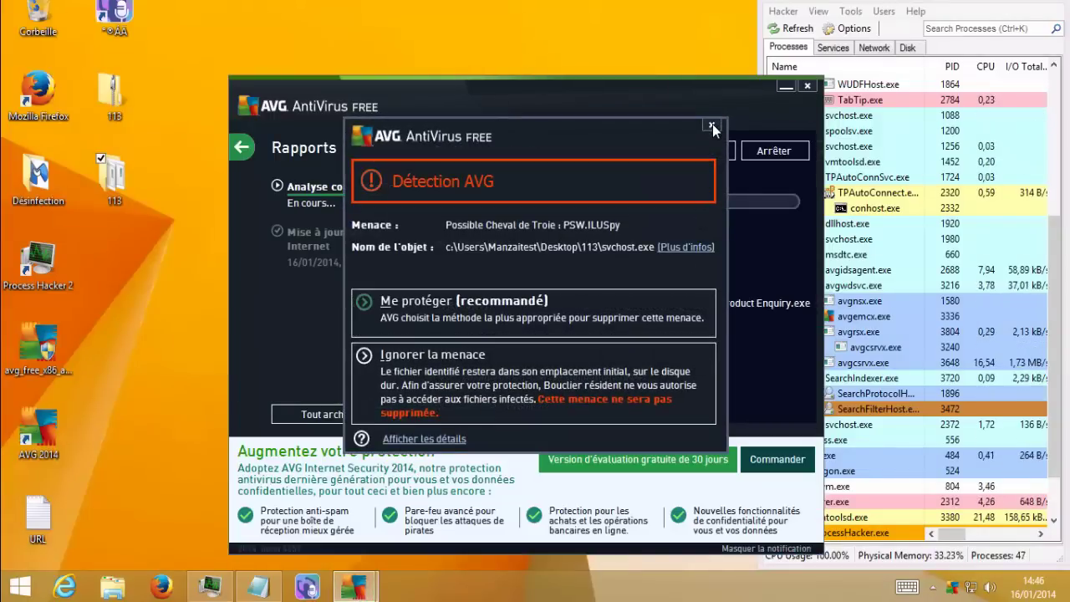
# Close the AVG detection alerts covering the report and try to open the contextual scan's details.
pyautogui.click(711, 125)
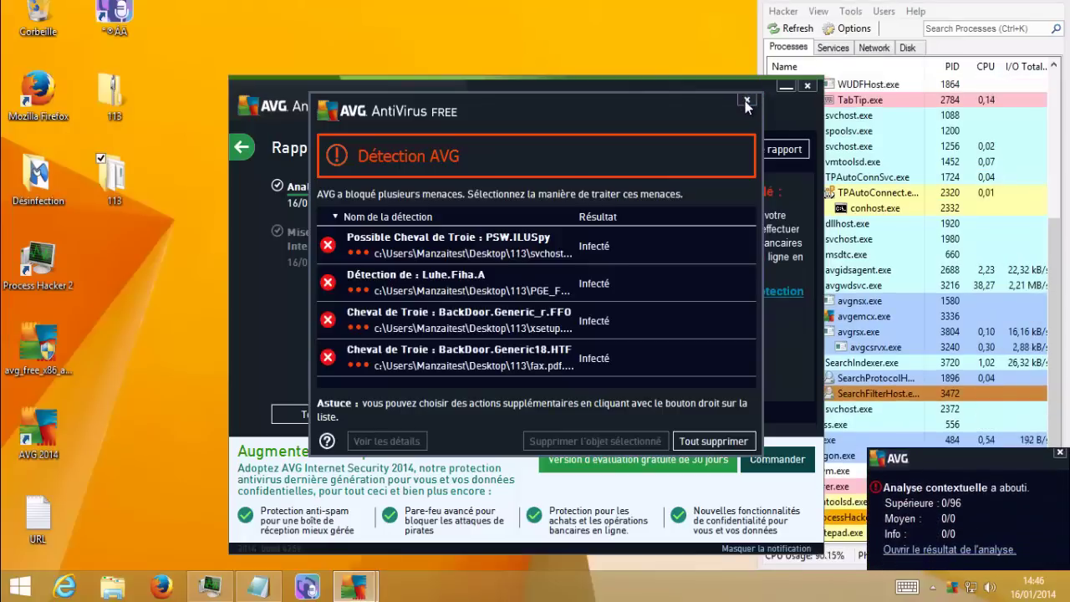
pyautogui.click(747, 101)
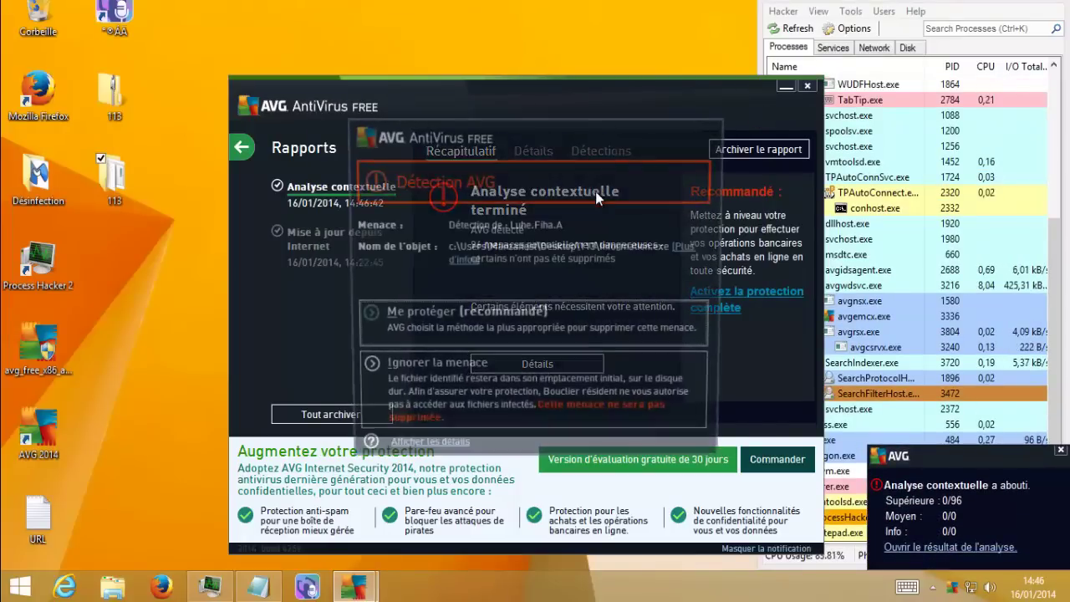
pyautogui.click(711, 126)
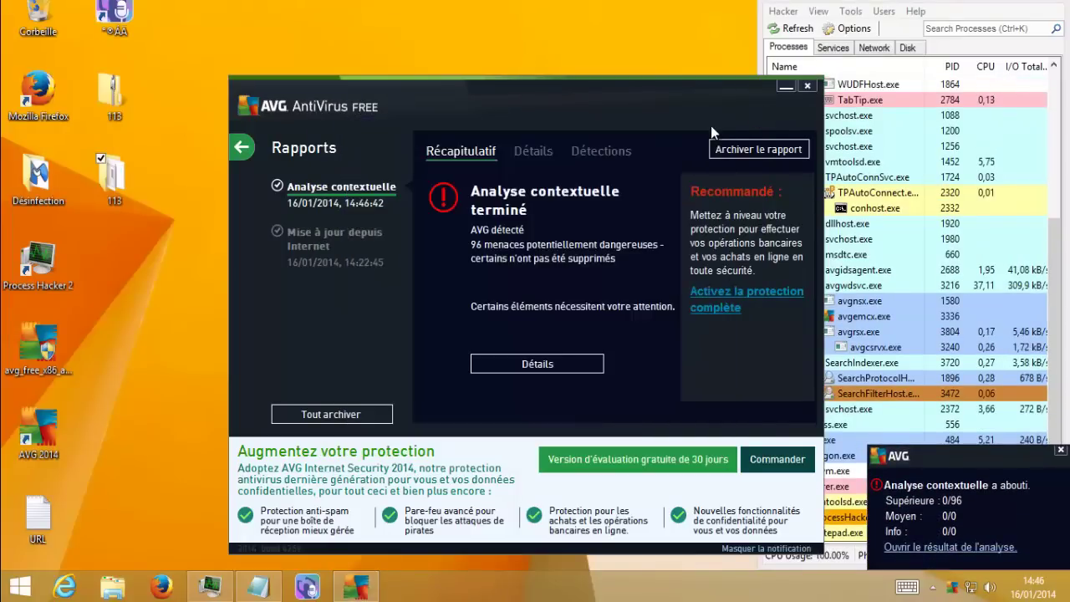
pyautogui.click(552, 363)
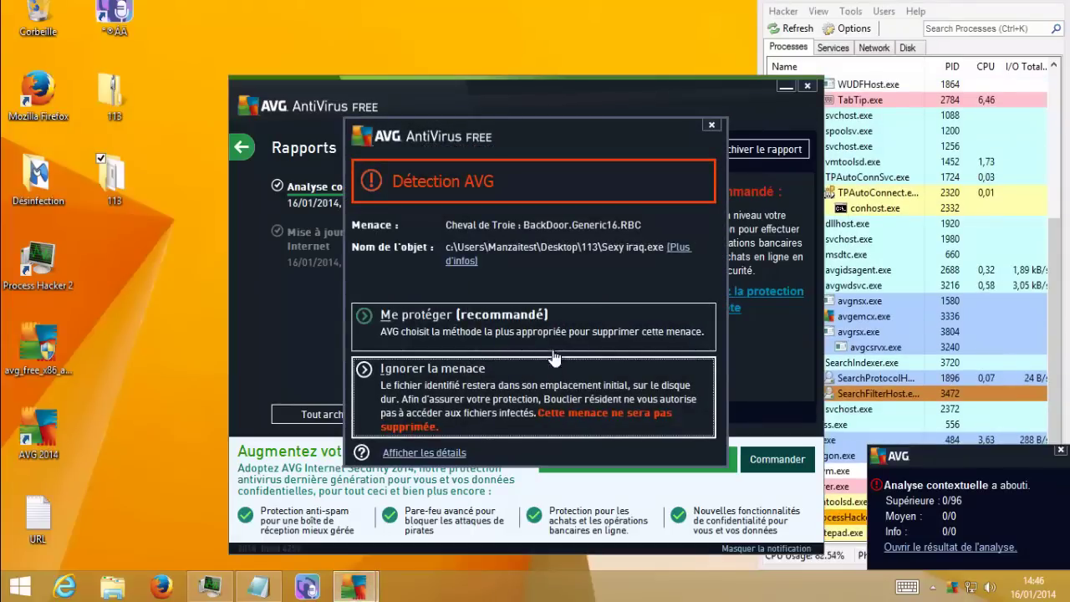
pyautogui.click(711, 125)
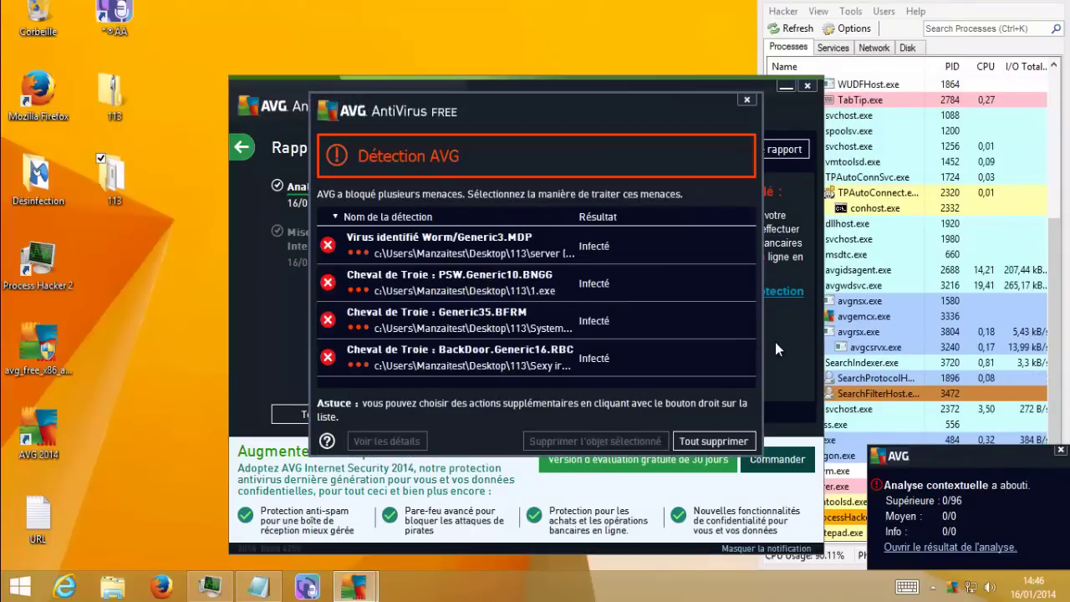
pyautogui.click(746, 100)
pyautogui.click(552, 364)
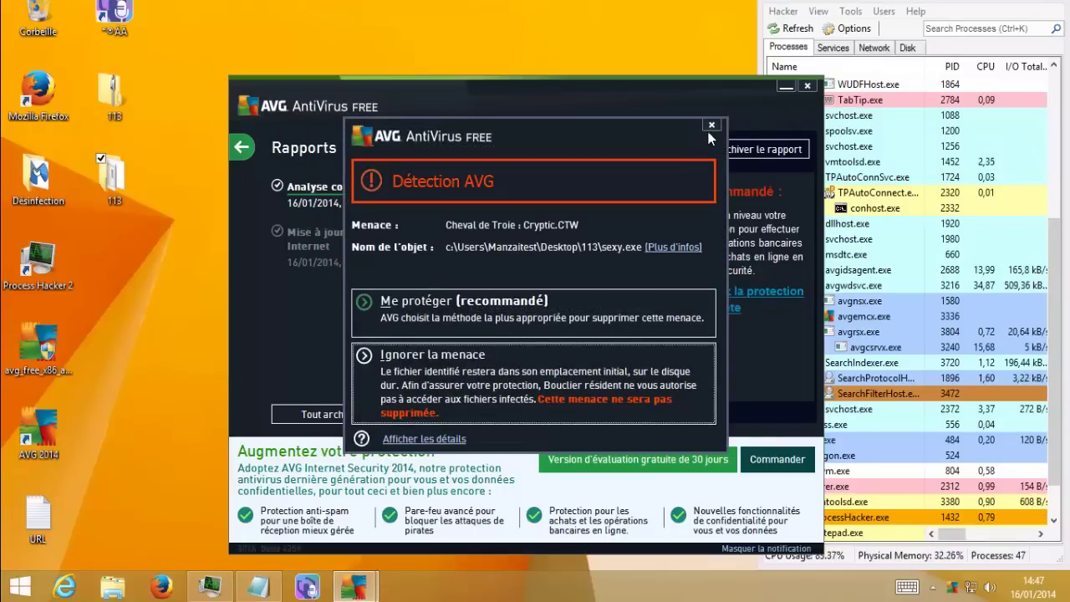
pyautogui.click(711, 125)
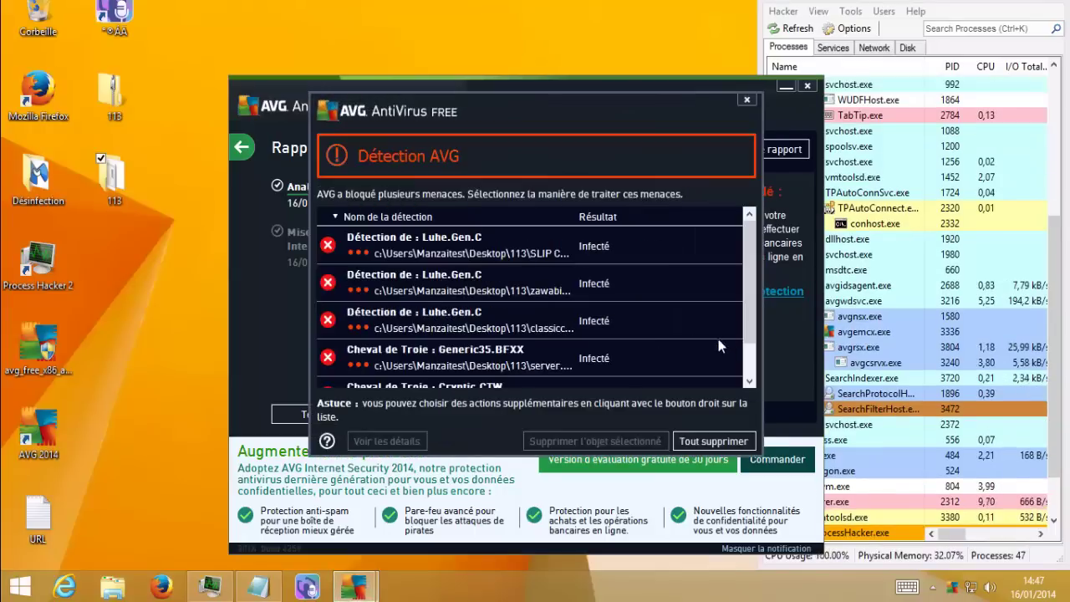
# Try to remove all threats listed in the AVG detection alert and close the alerts to return to the scan report.
pyautogui.click(702, 441)
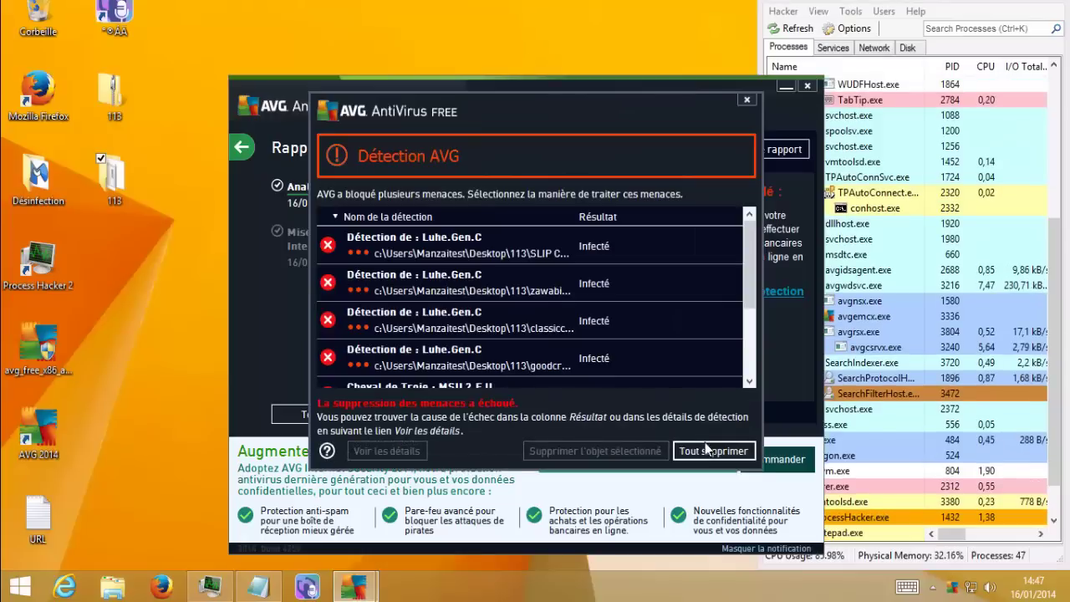
pyautogui.click(746, 100)
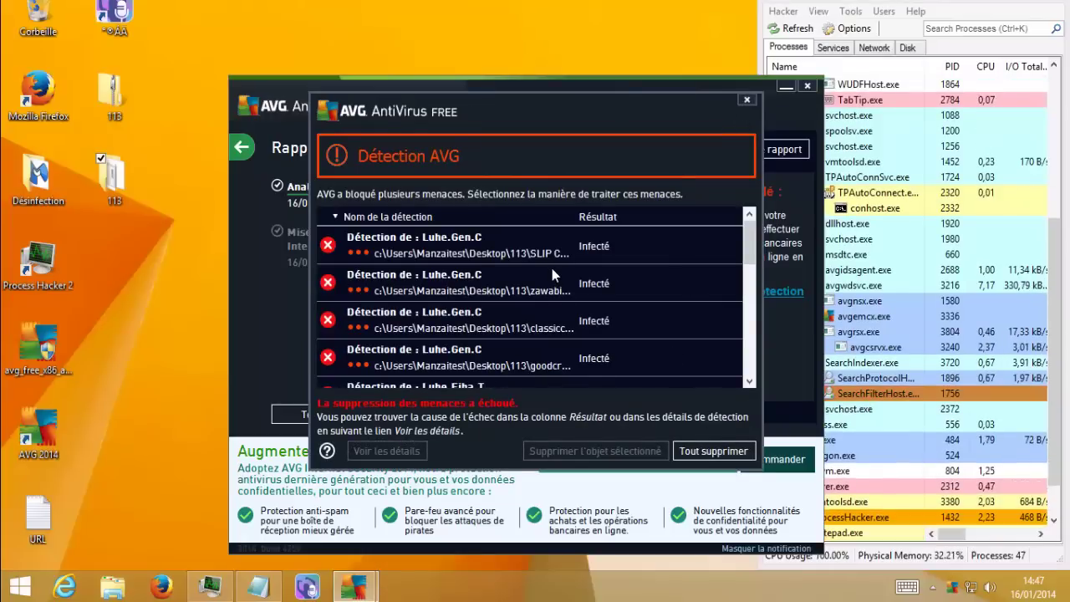
pyautogui.click(529, 363)
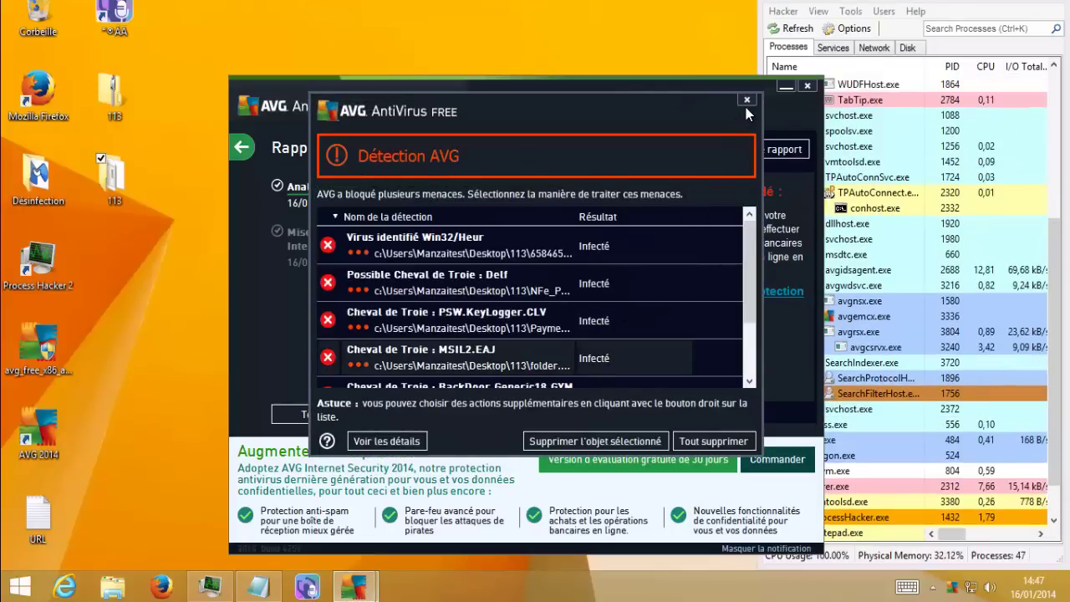
pyautogui.click(747, 101)
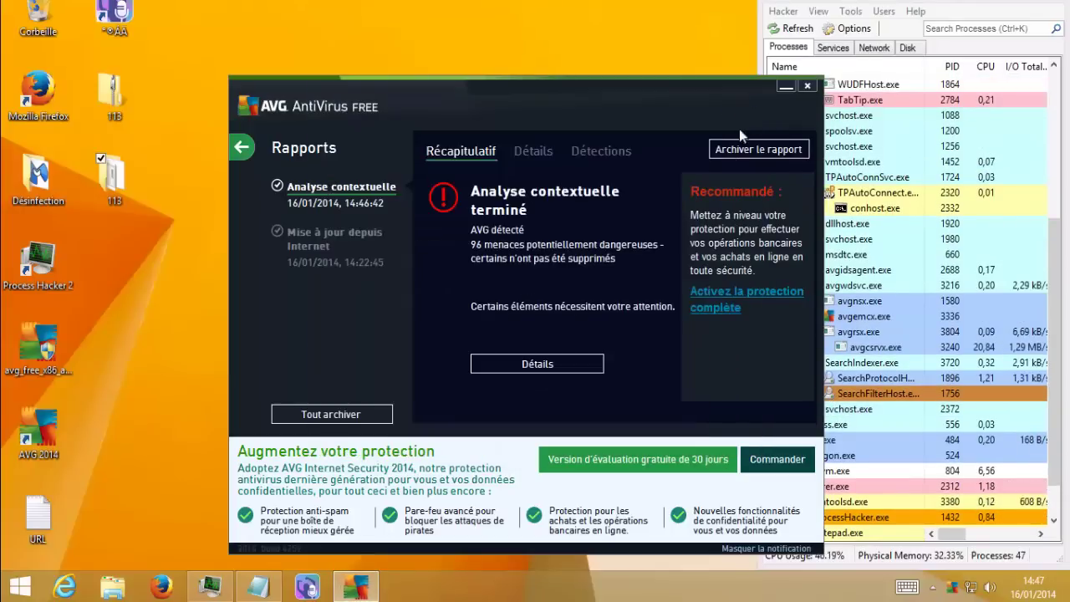
# Open the detections list of the contextual scan report and close the AVG alerts covering it.
pyautogui.click(585, 364)
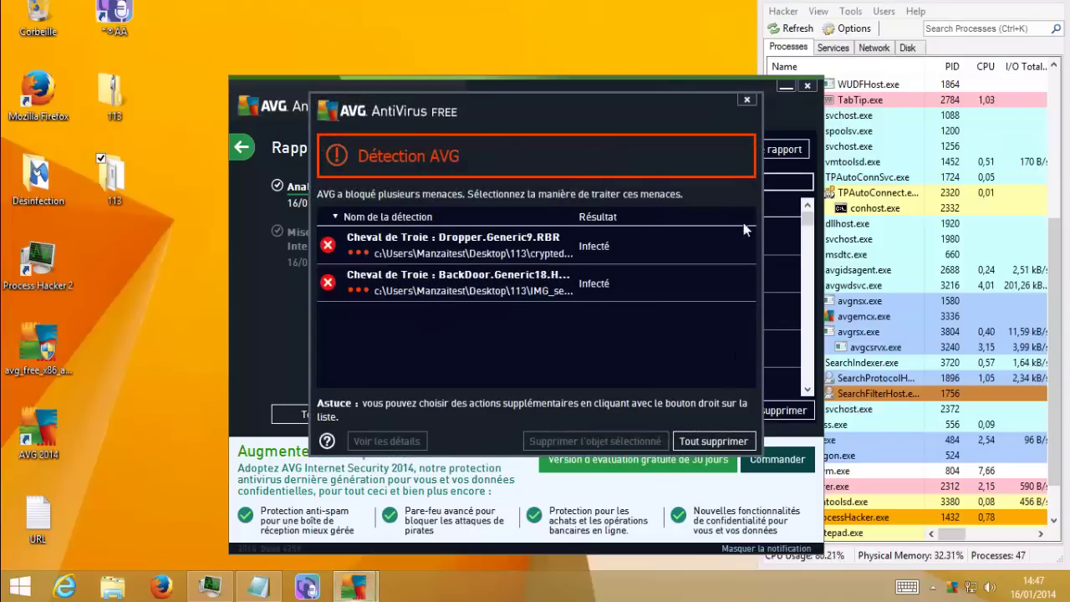
pyautogui.click(748, 101)
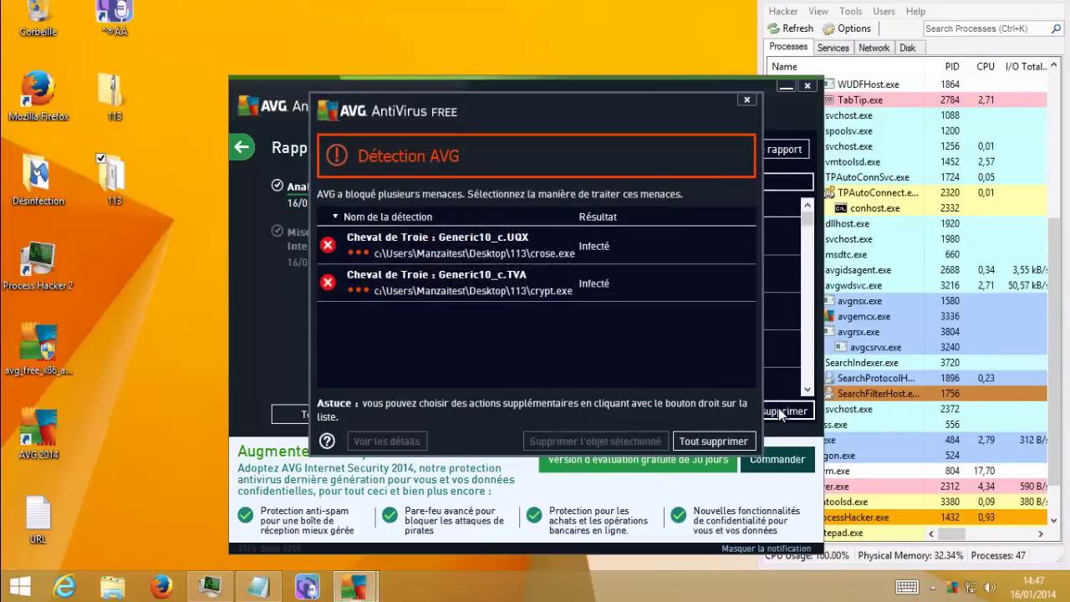
pyautogui.click(747, 100)
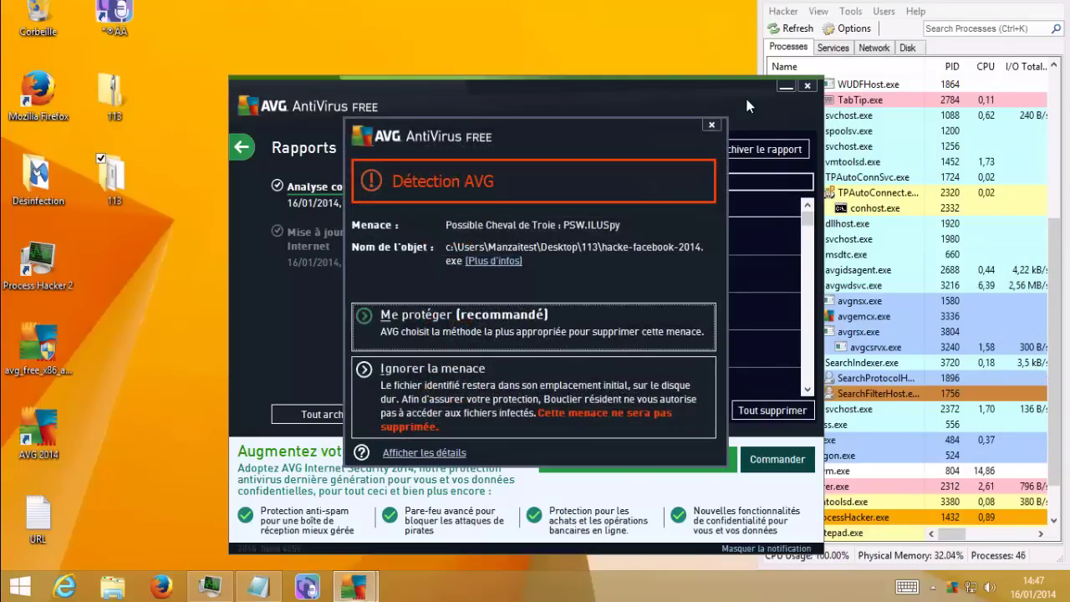
pyautogui.click(710, 127)
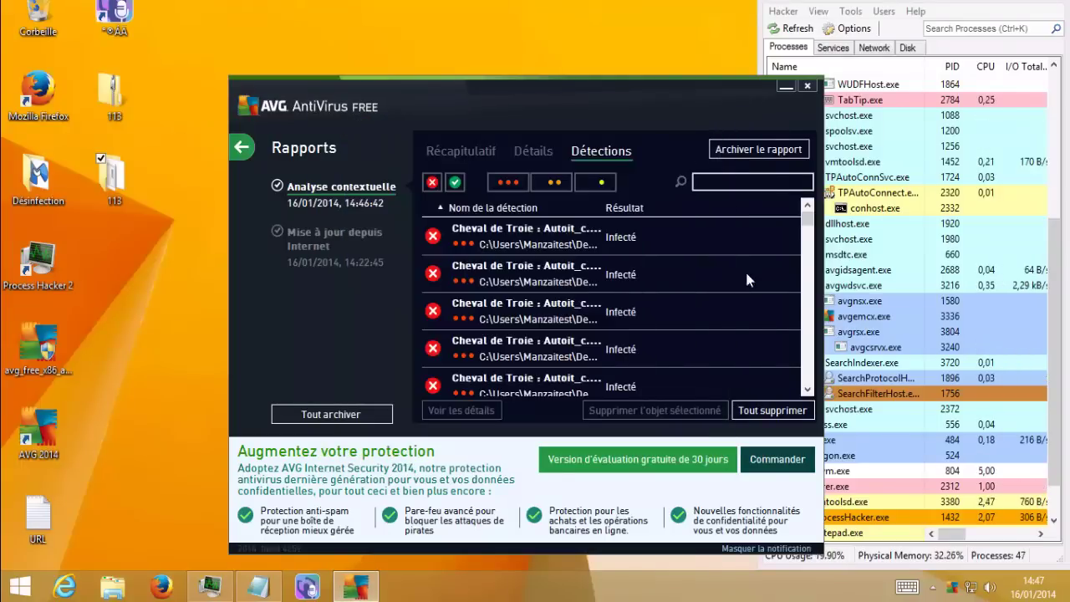
# Try repeatedly to remove all threats listed in the AVG multiple-threat alert, including the newly added ones, and close the alert.
pyautogui.click(620, 348)
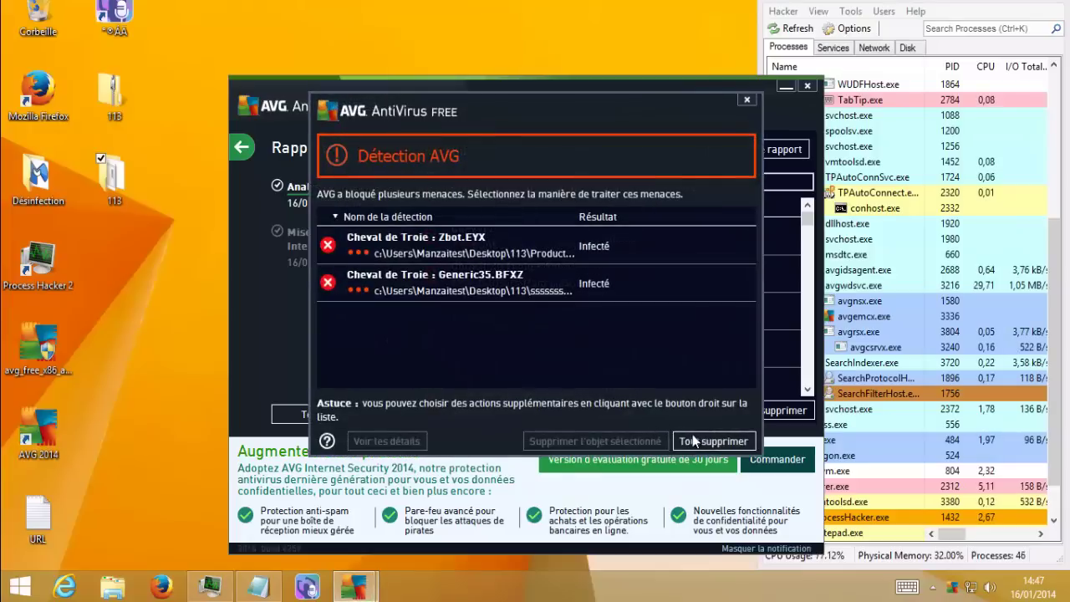
pyautogui.click(693, 437)
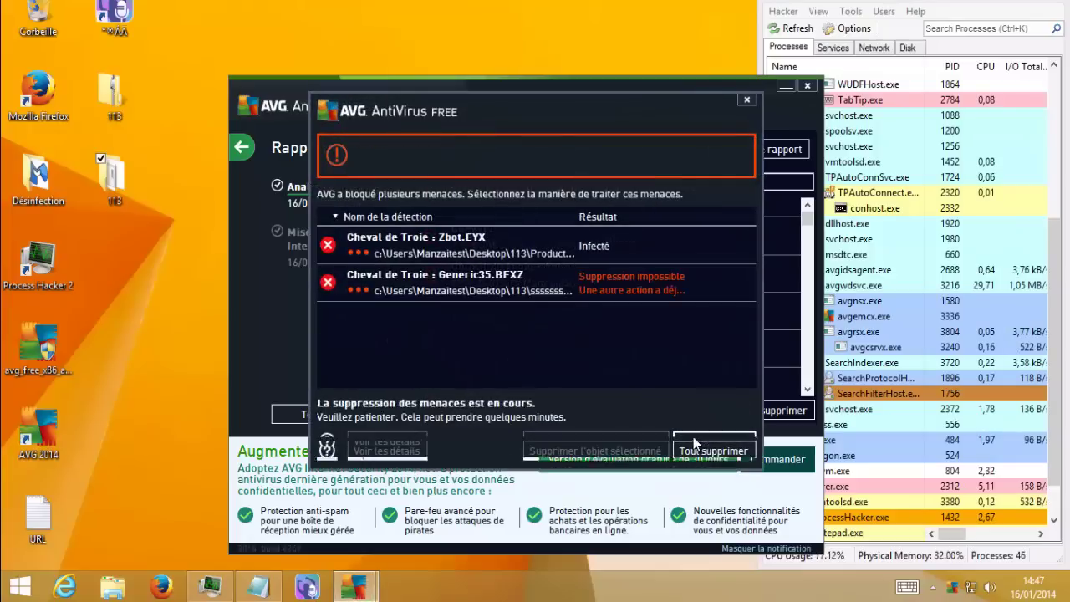
pyautogui.click(633, 257)
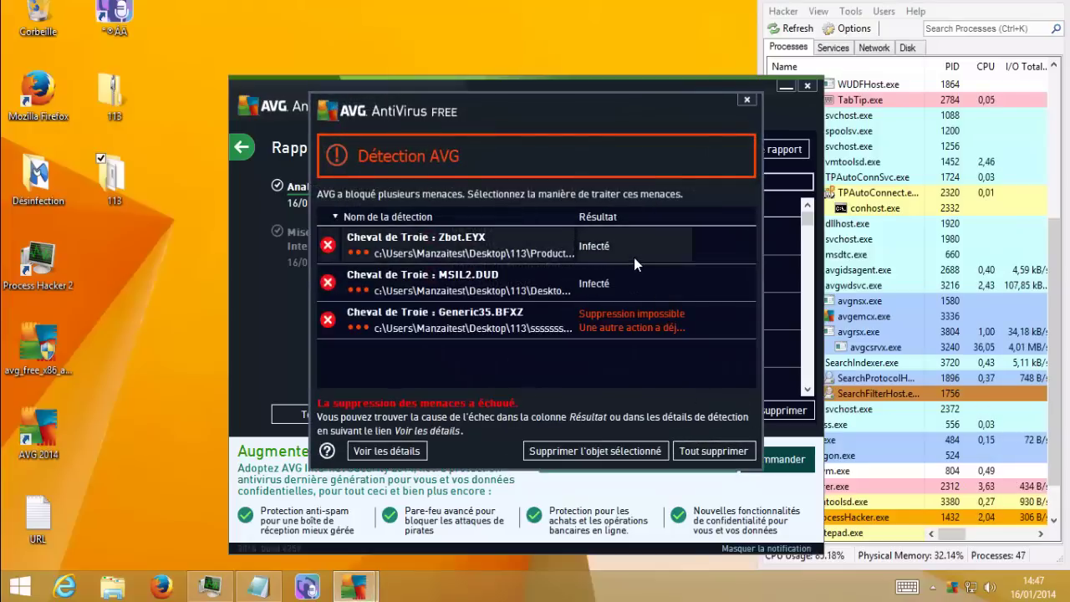
pyautogui.click(699, 456)
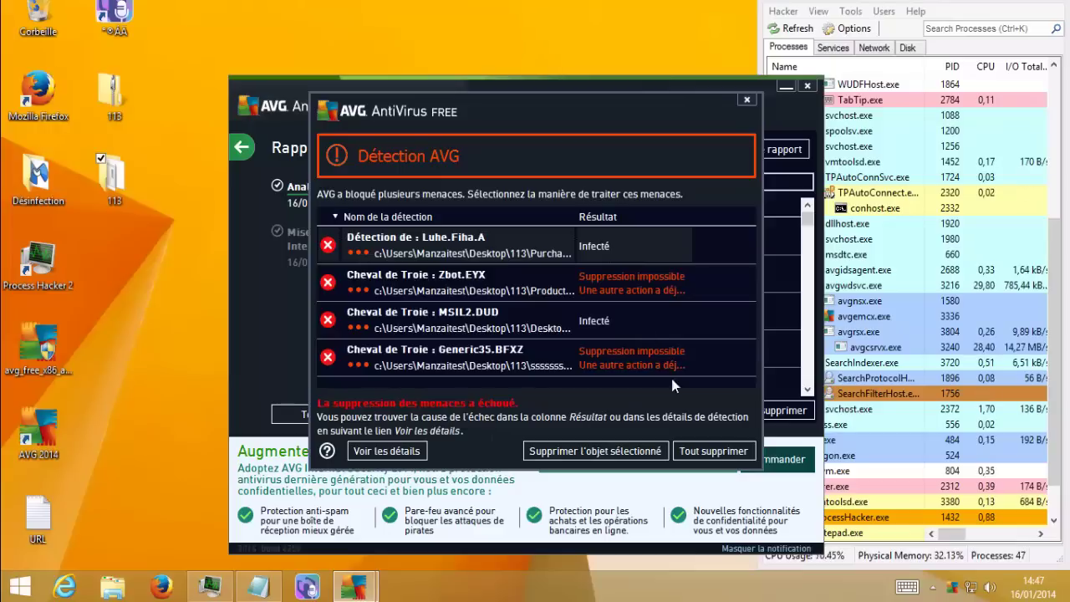
pyautogui.click(713, 451)
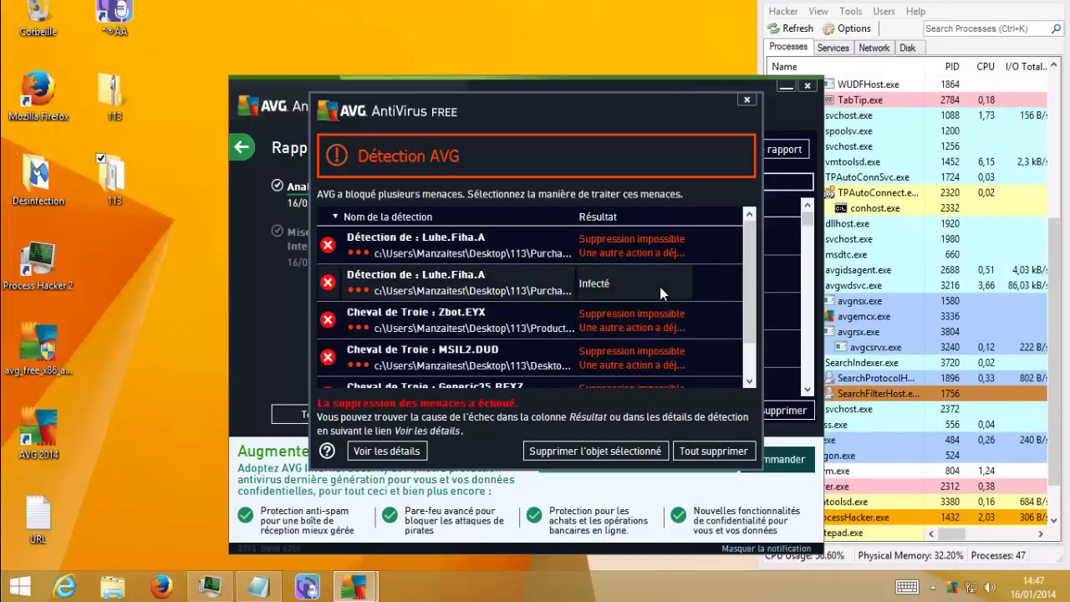
pyautogui.click(709, 452)
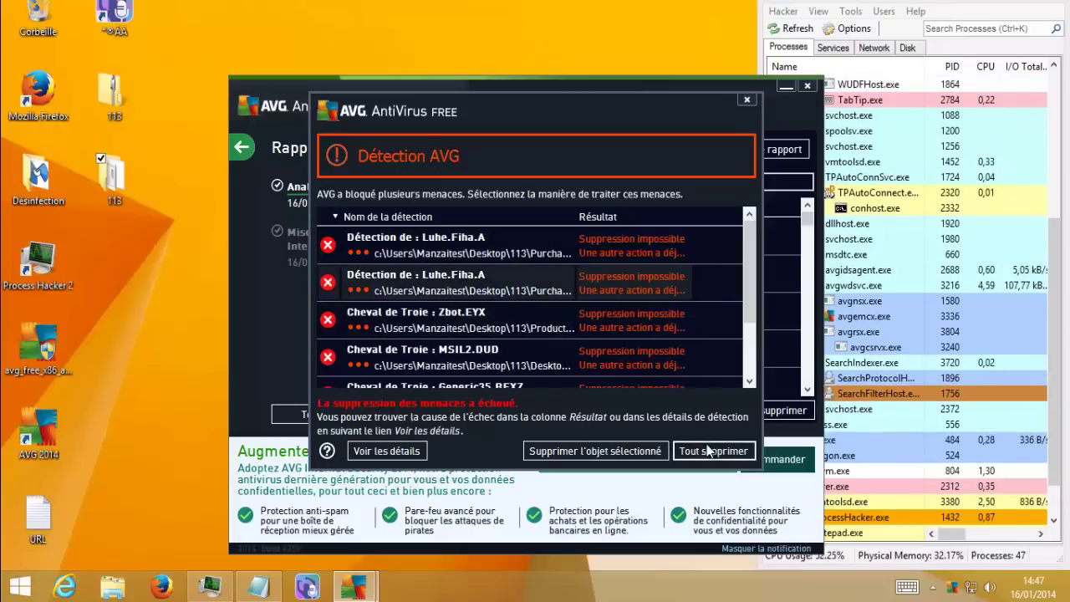
pyautogui.click(747, 100)
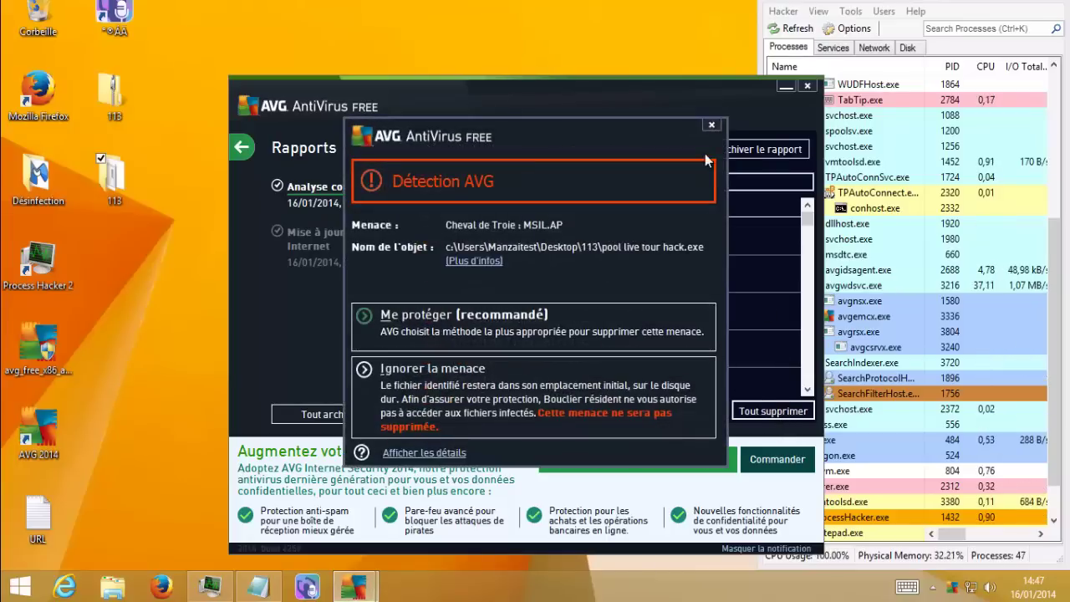
# Dismiss the single-threat alerts, try to remove all detections in the contextual scan report, and close the AVG window.
pyautogui.click(710, 126)
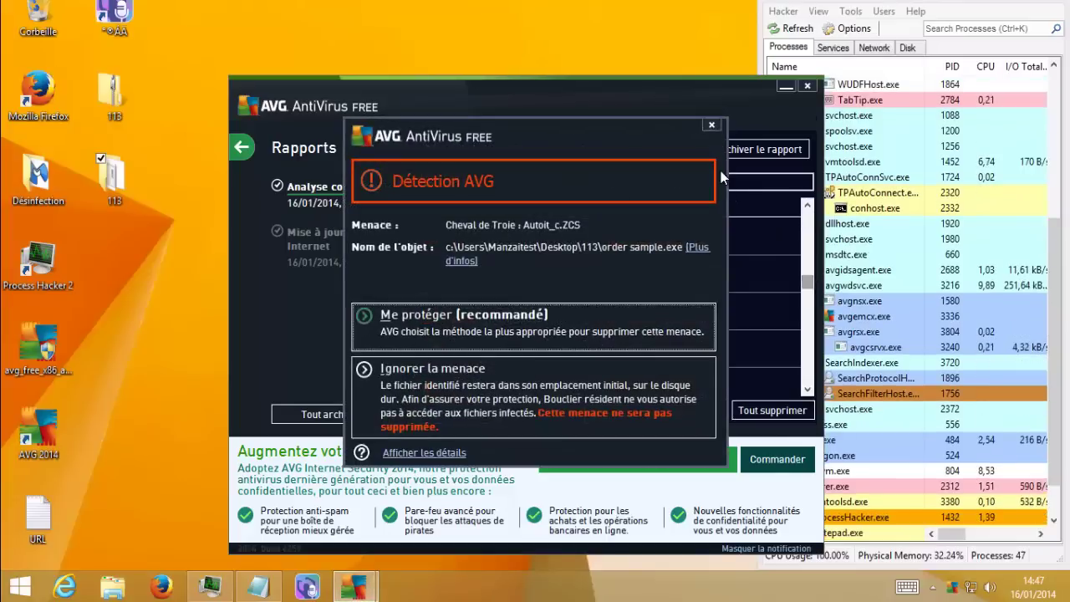
pyautogui.click(711, 125)
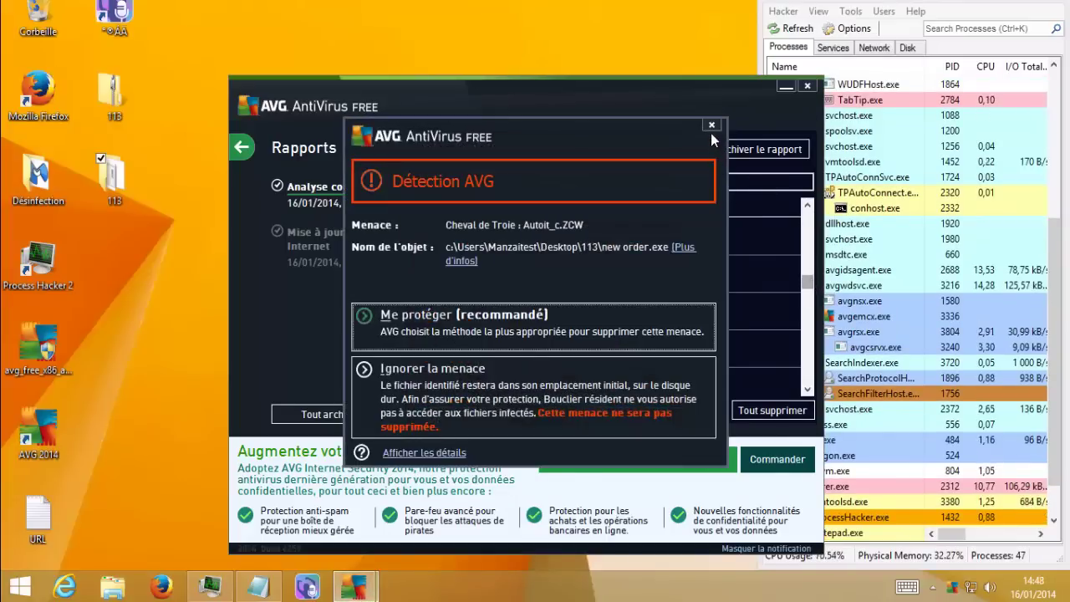
pyautogui.click(711, 125)
pyautogui.moveTo(810, 284); pyautogui.dragTo(806, 386)
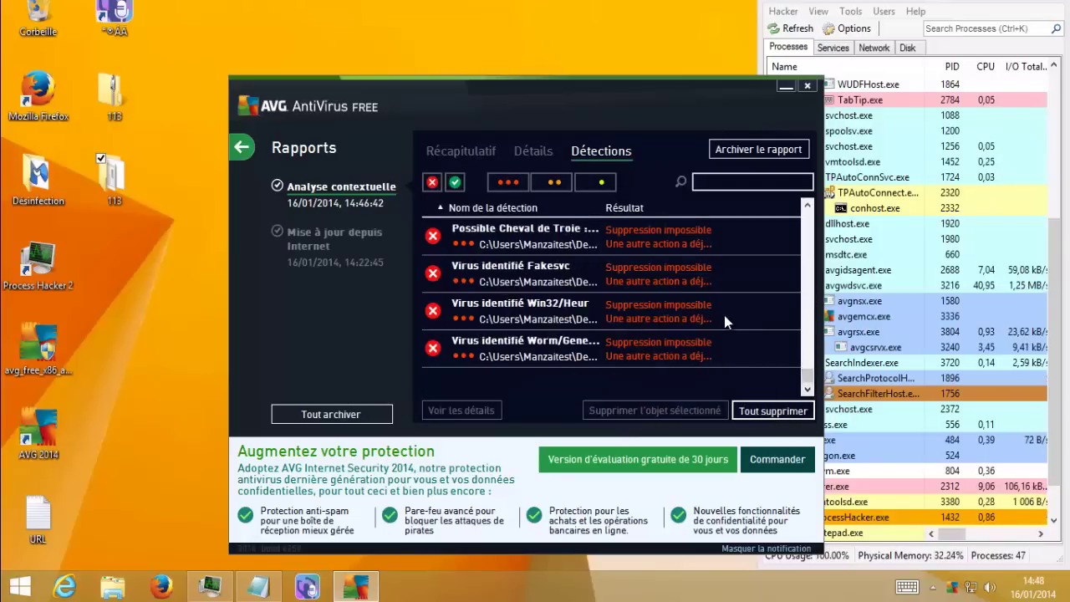
pyautogui.click(763, 417)
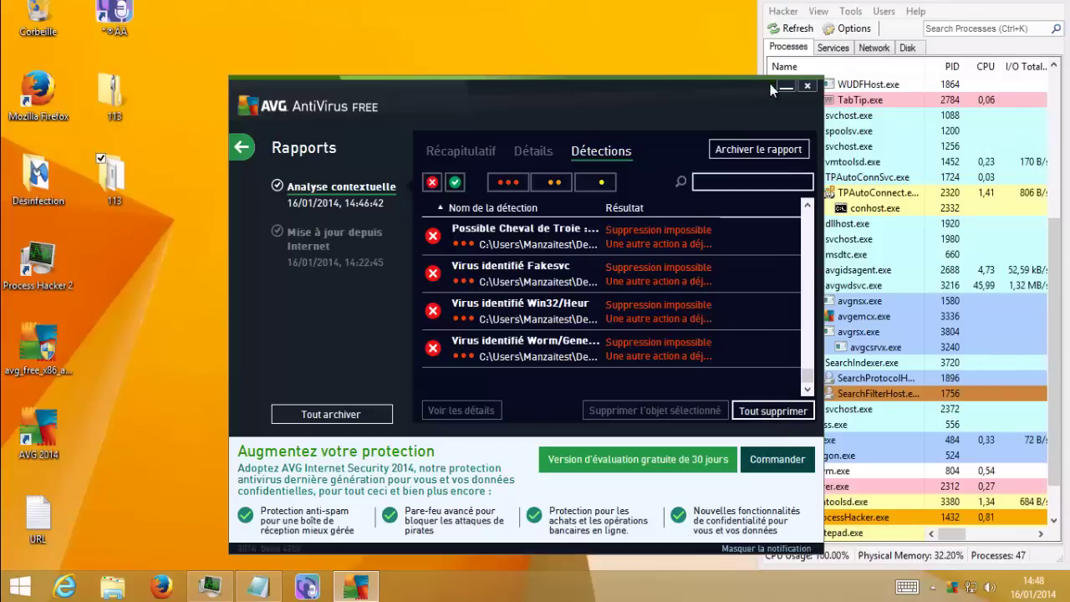
pyautogui.click(808, 87)
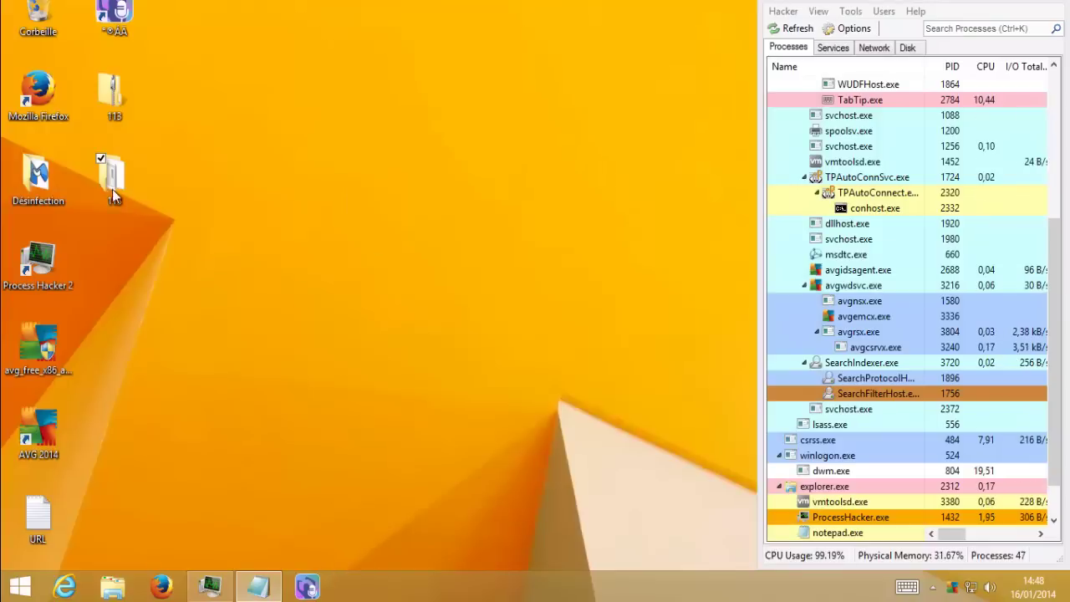
# Run the ert application from the extracted 113 folder and try to remove all threats AVG lists in its alert.
pyautogui.doubleClick(111, 179)
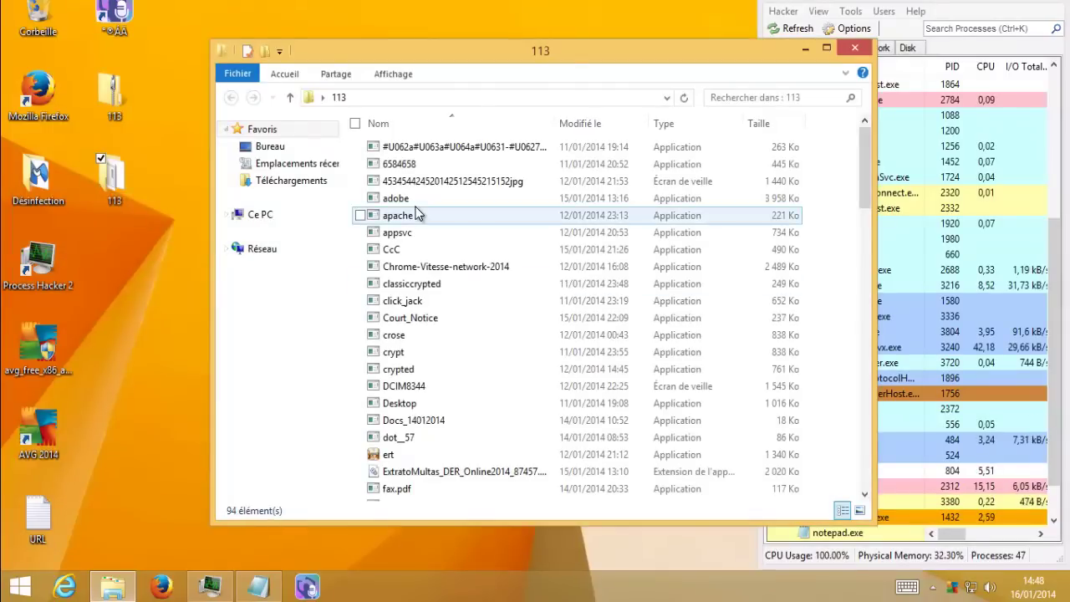
pyautogui.doubleClick(393, 437)
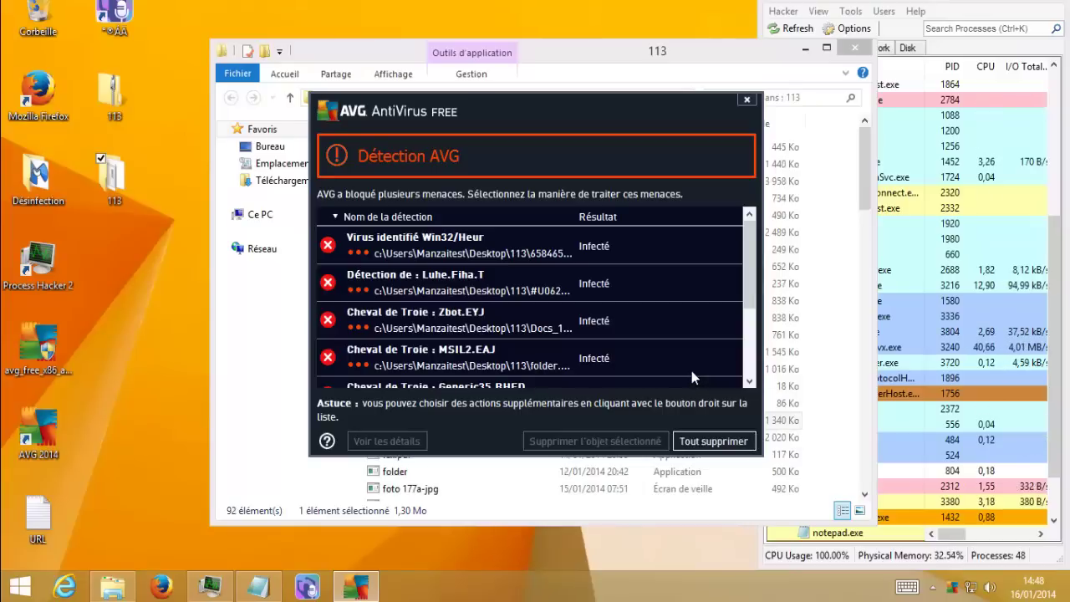
pyautogui.click(712, 444)
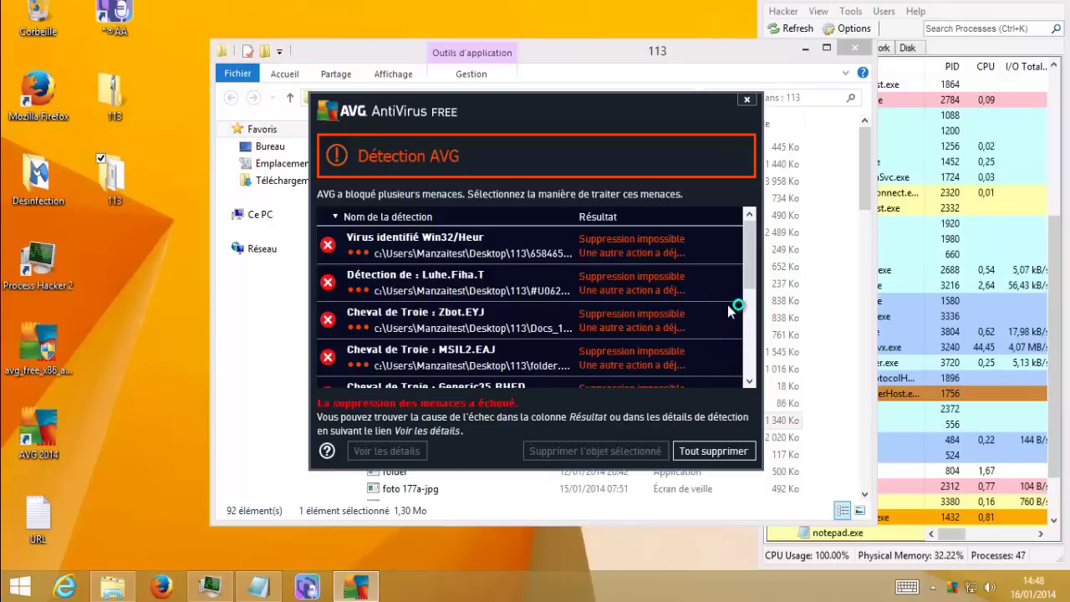
pyautogui.moveTo(751, 284); pyautogui.dragTo(750, 344)
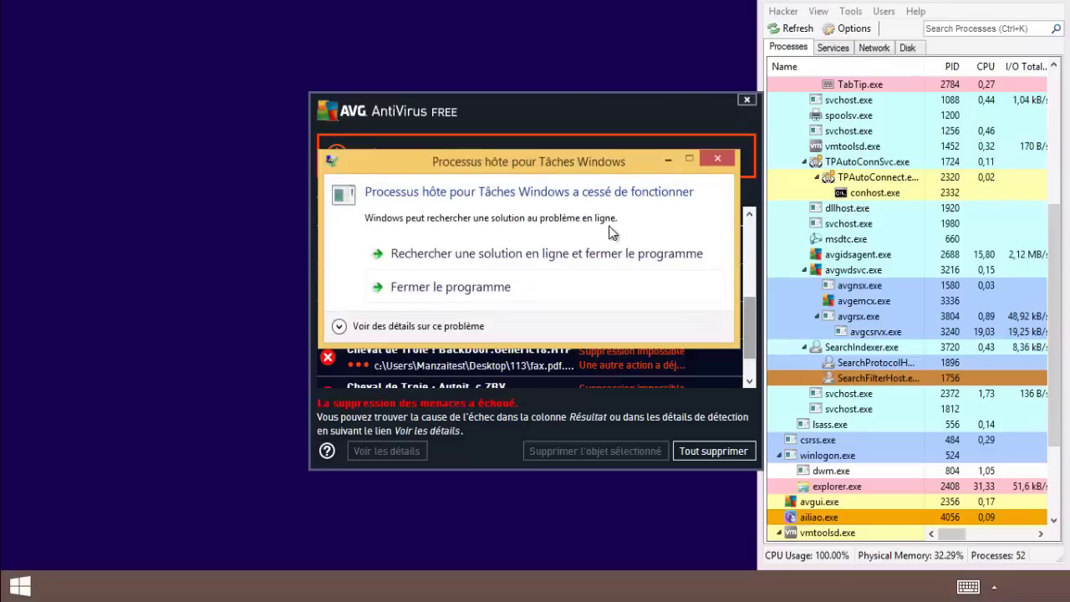
# Close the crashed Windows Tasks host process and VMware Tools Core Service, then retry removing all threats and close the AVG alert.
pyautogui.click(551, 289)
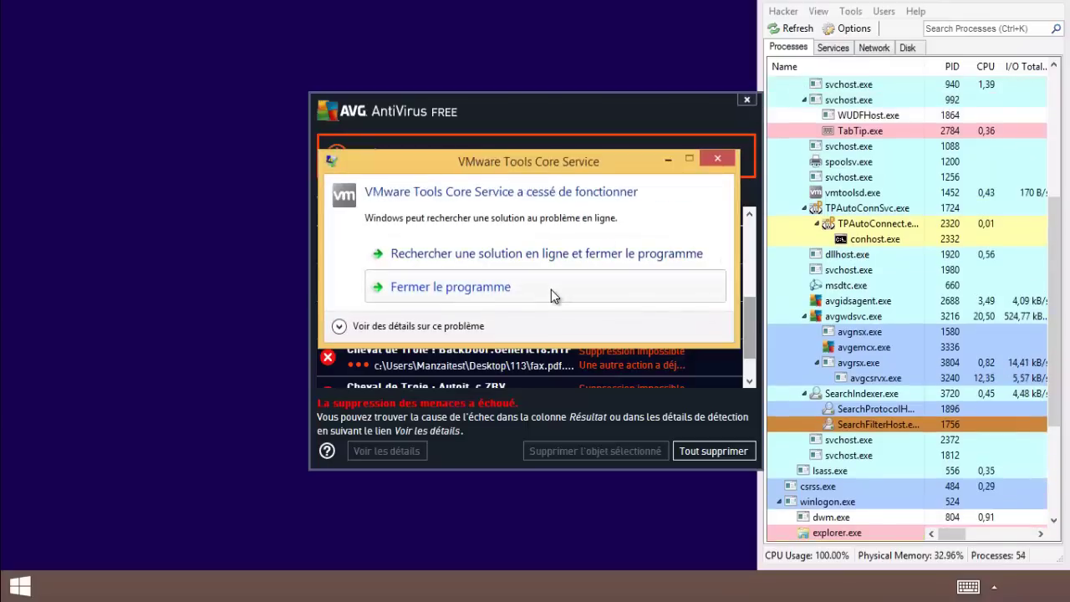
pyautogui.click(550, 289)
pyautogui.click(685, 451)
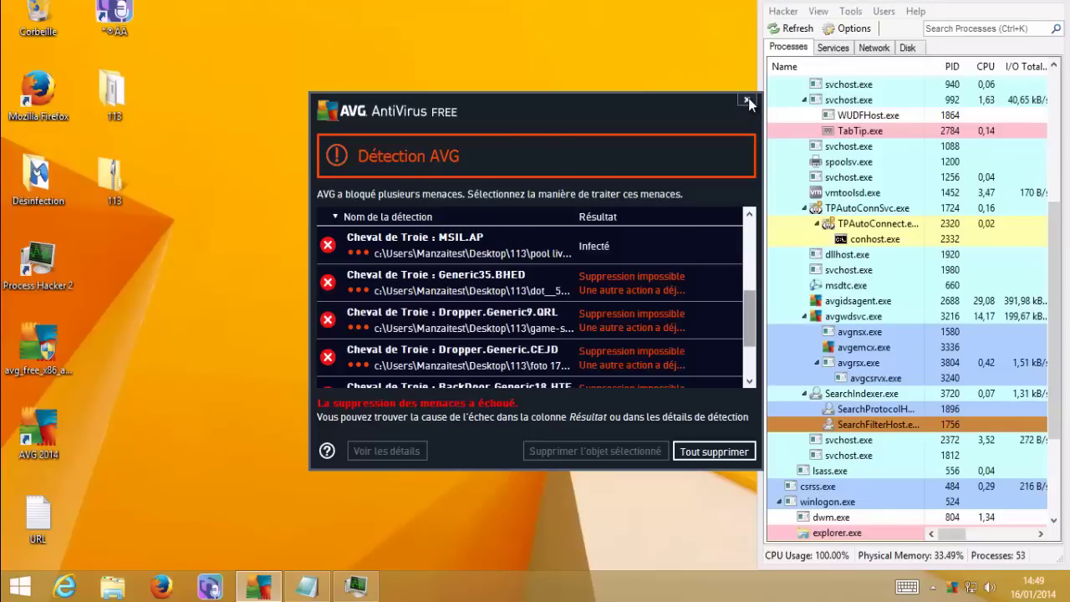
pyautogui.click(747, 99)
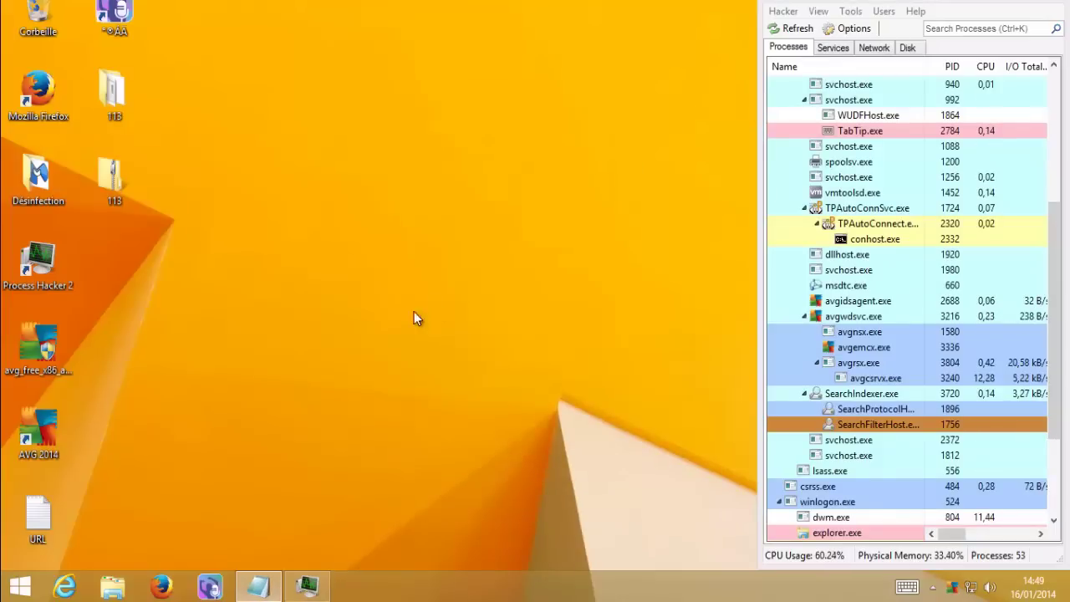
# Reopen the extracted 113 folder, run ert again, and try to remove all the threats AVG reports before closing the alert.
pyautogui.doubleClick(113, 104)
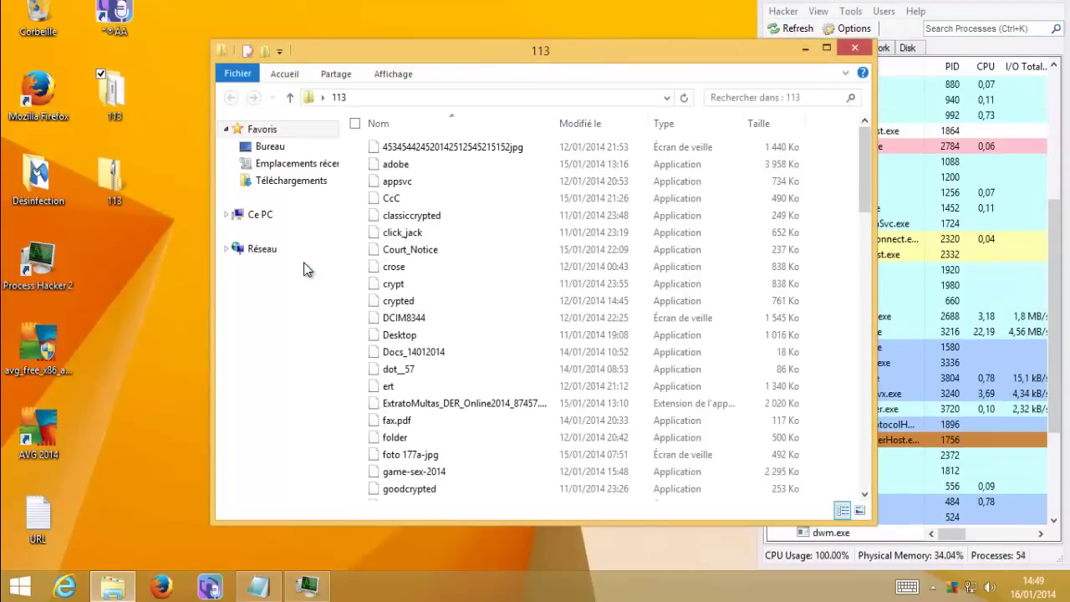
pyautogui.doubleClick(394, 388)
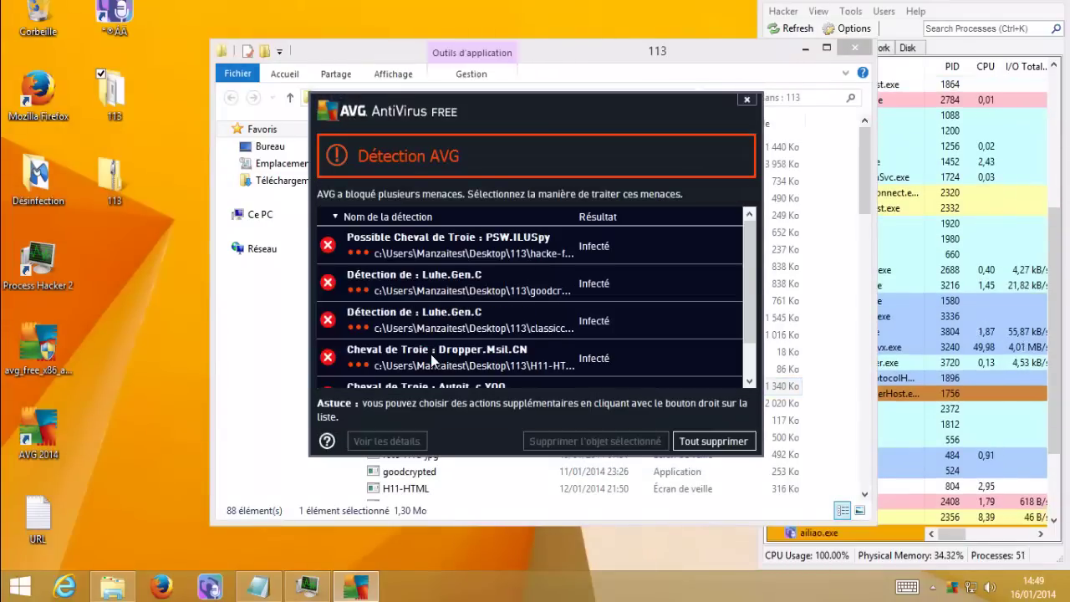
pyautogui.click(716, 440)
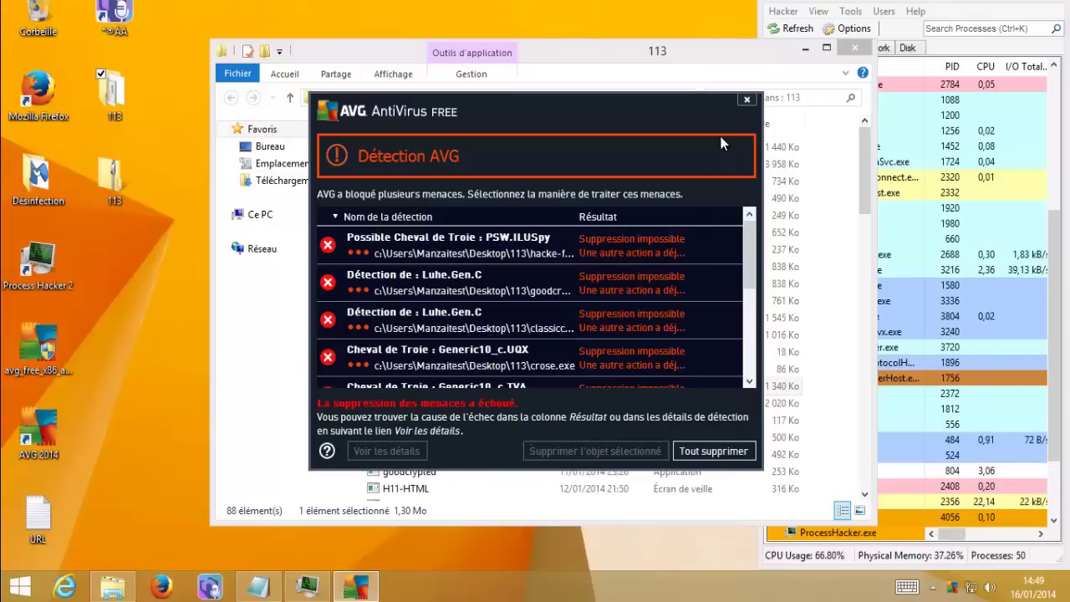
pyautogui.click(746, 101)
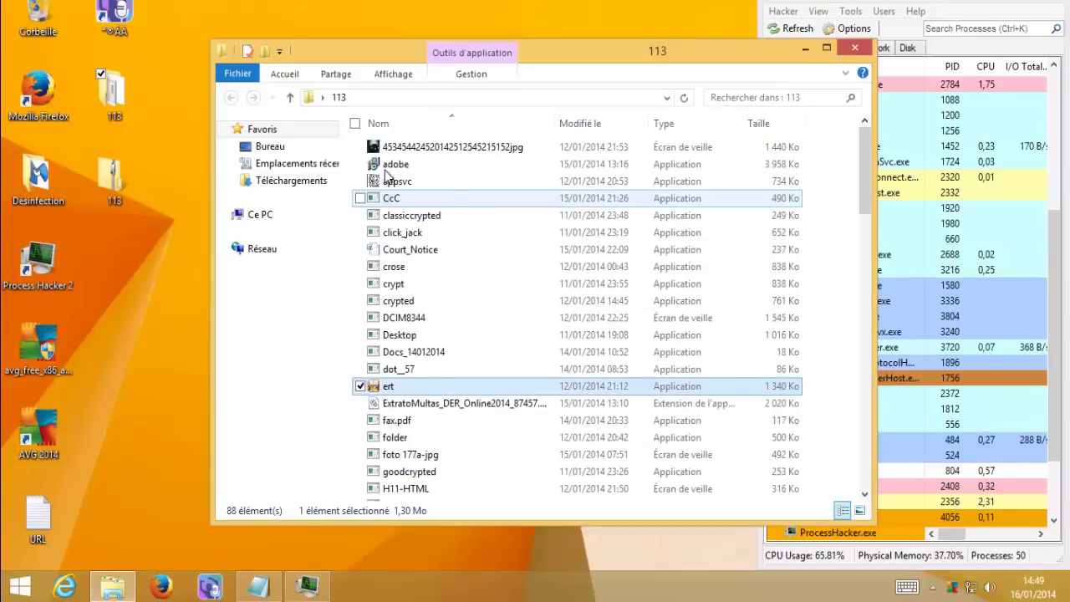
# Run the adobe sample and install Adobe Photoshop CS6 crack with the default destination and Start Menu folder, closing the AVG alert over the setup.
pyautogui.doubleClick(396, 166)
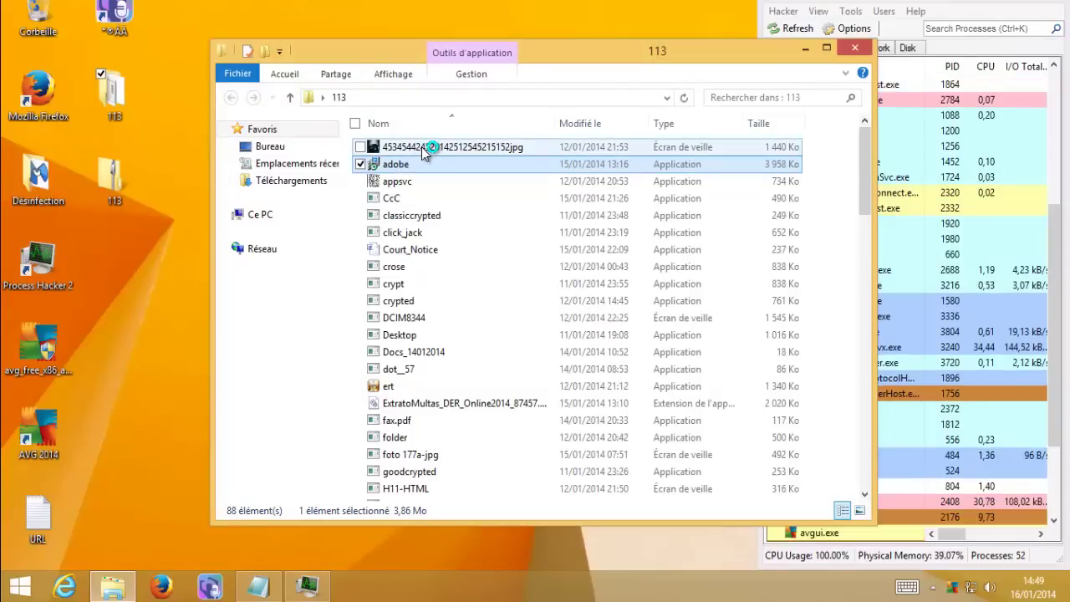
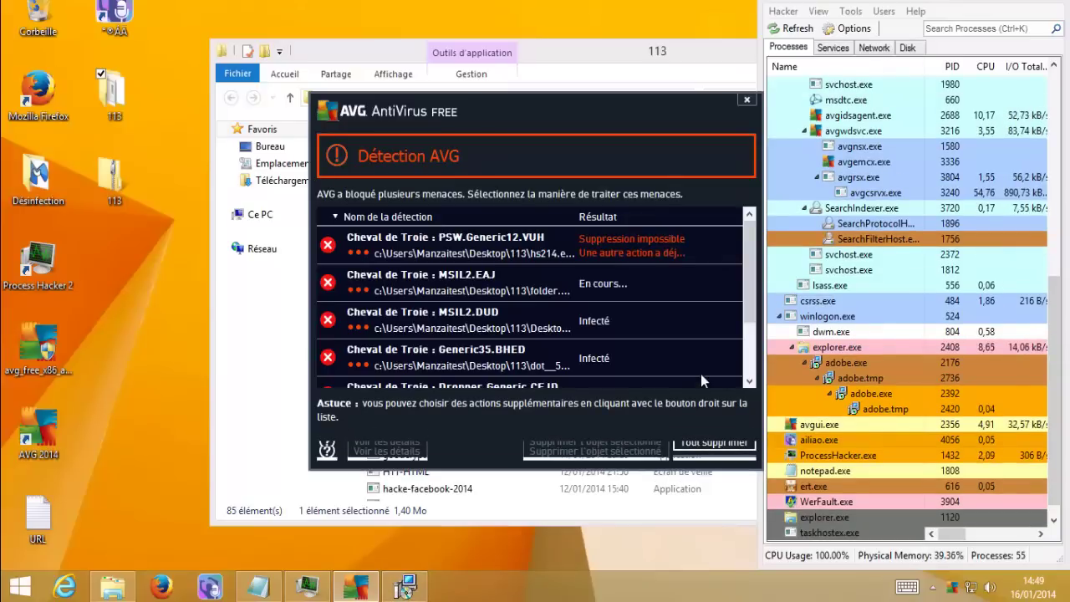
pyautogui.click(746, 99)
pyautogui.click(625, 412)
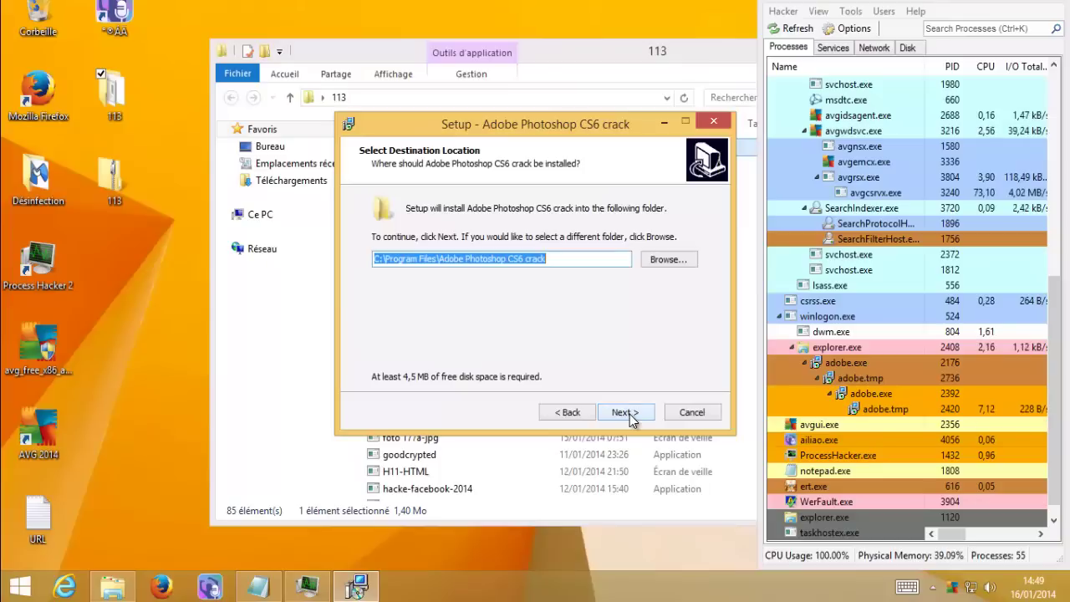
pyautogui.click(627, 413)
pyautogui.click(627, 413)
pyautogui.click(631, 418)
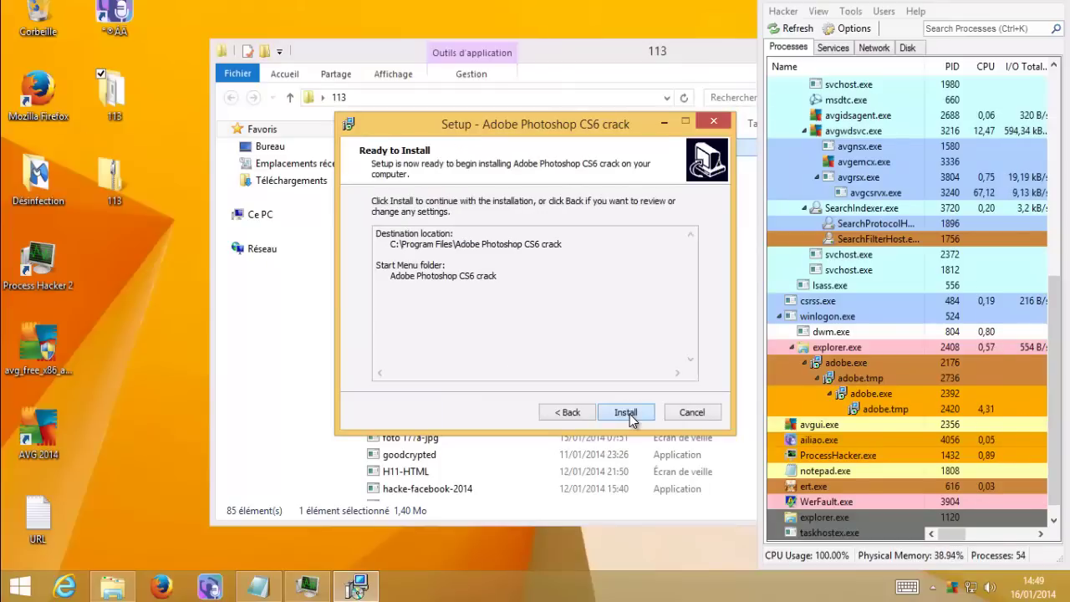
pyautogui.click(631, 418)
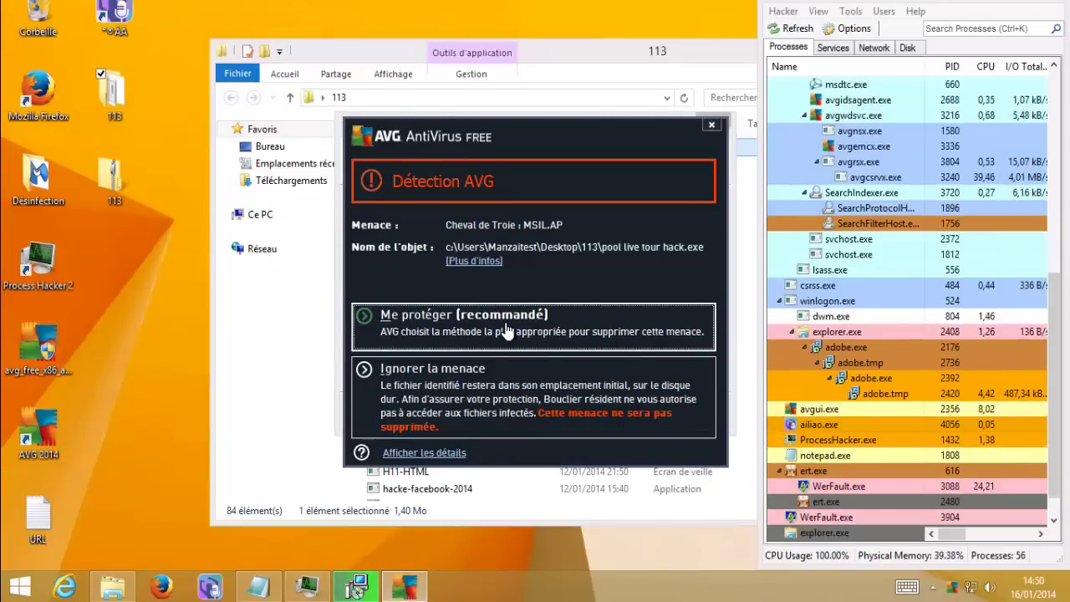
# Try to have AVG remove the pool live tour hack.exe threat with the recommended protection and close the alert.
pyautogui.click(505, 328)
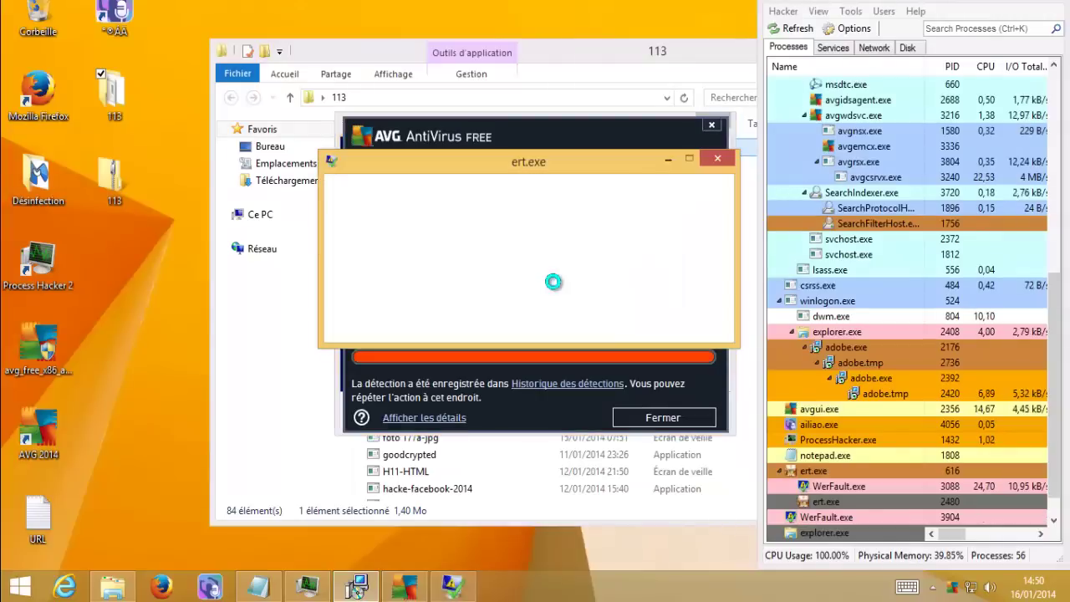
pyautogui.click(535, 303)
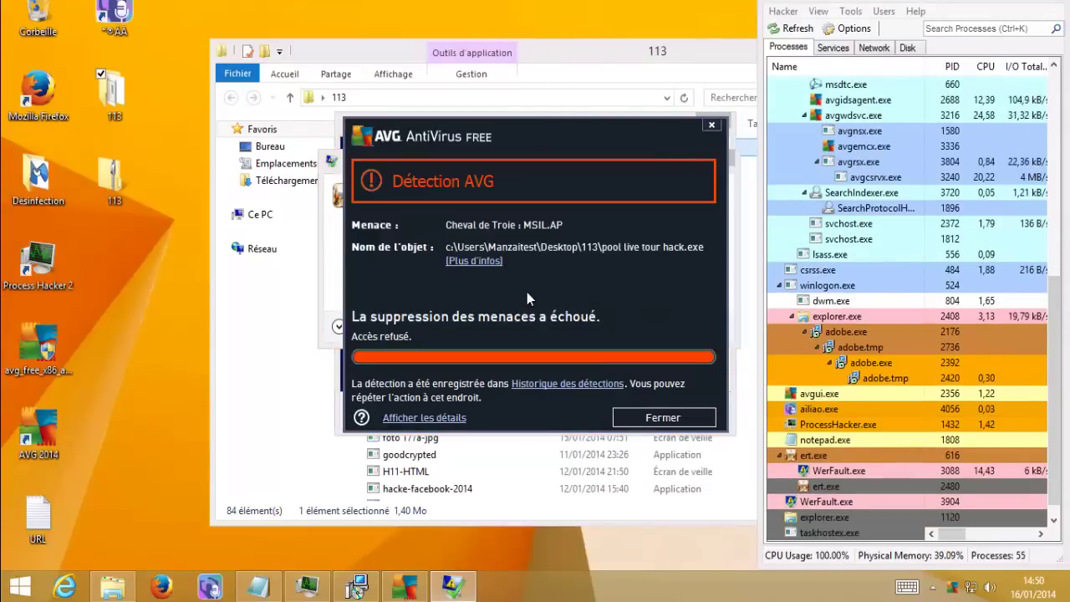
pyautogui.click(637, 417)
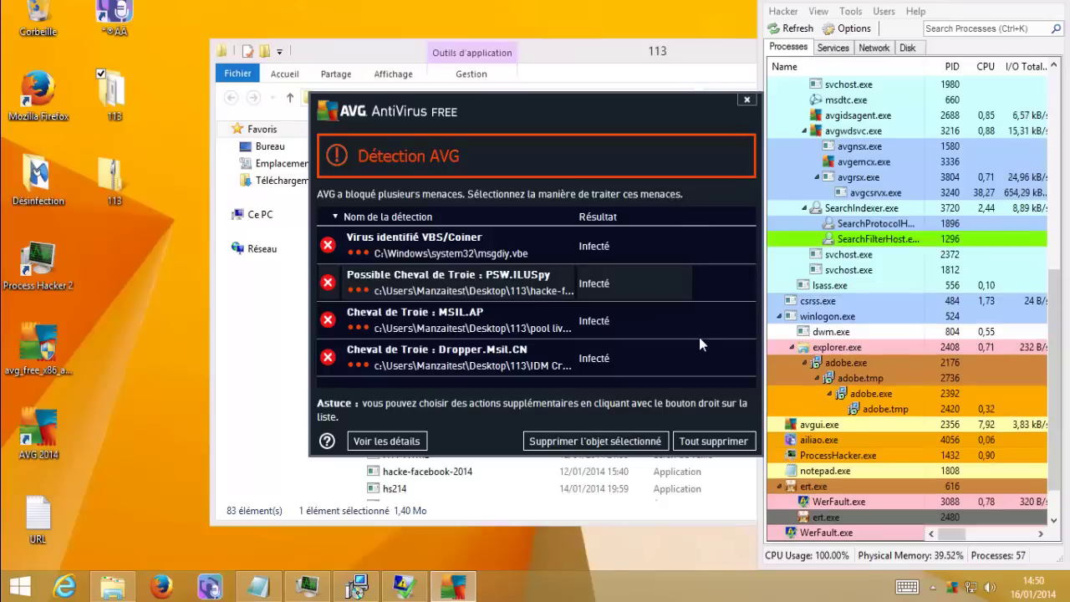
# Try to have AVG remove all the listed threats, retry with only the VBS/Coiner detection selected, and close the alert.
pyautogui.click(719, 443)
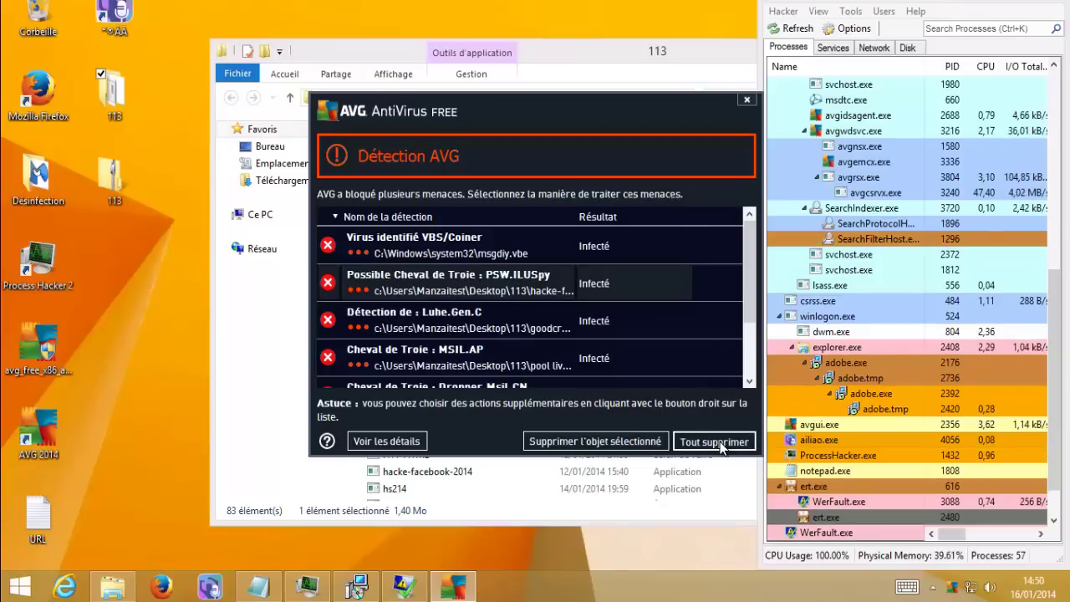
pyautogui.click(634, 242)
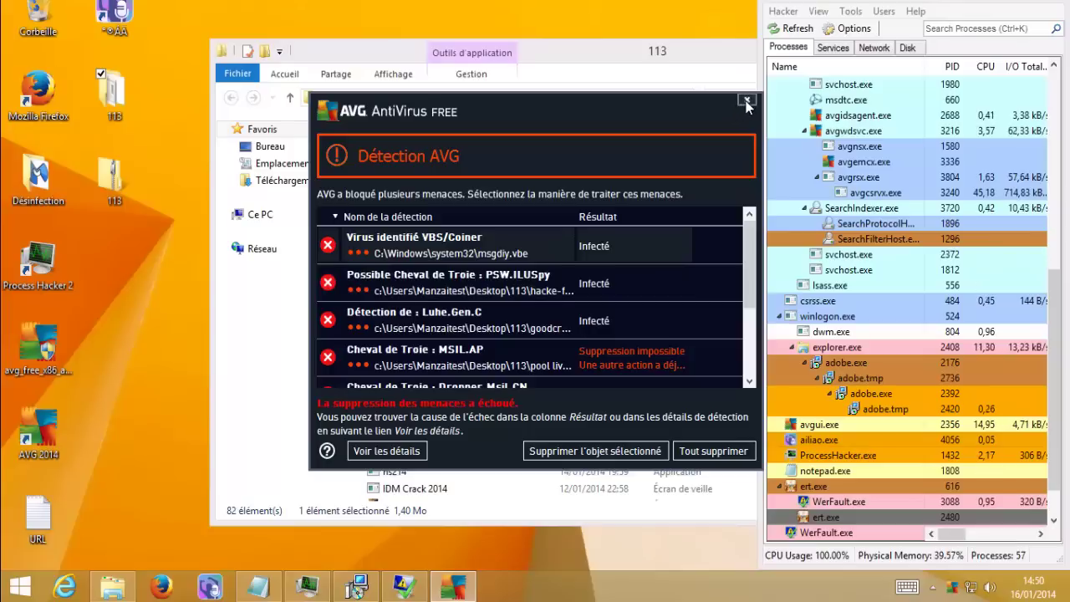
pyautogui.click(578, 450)
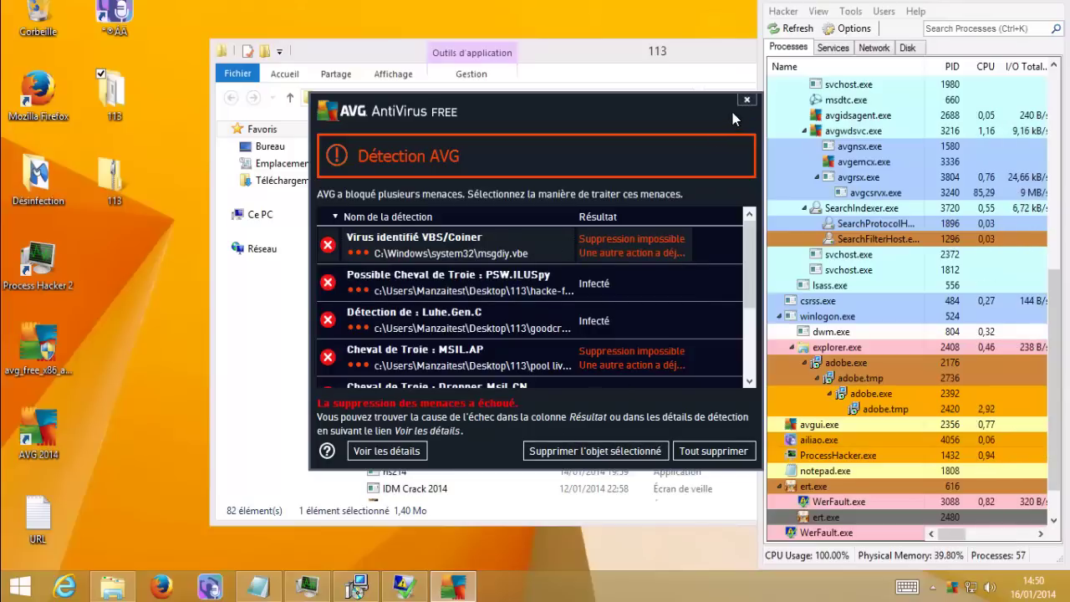
pyautogui.click(747, 100)
# Close the crashed ert.exe and the AVG alert, and finish the Adobe Photoshop CS6 crack setup with Finish installation and Launch application unchecked.
pyautogui.click(591, 289)
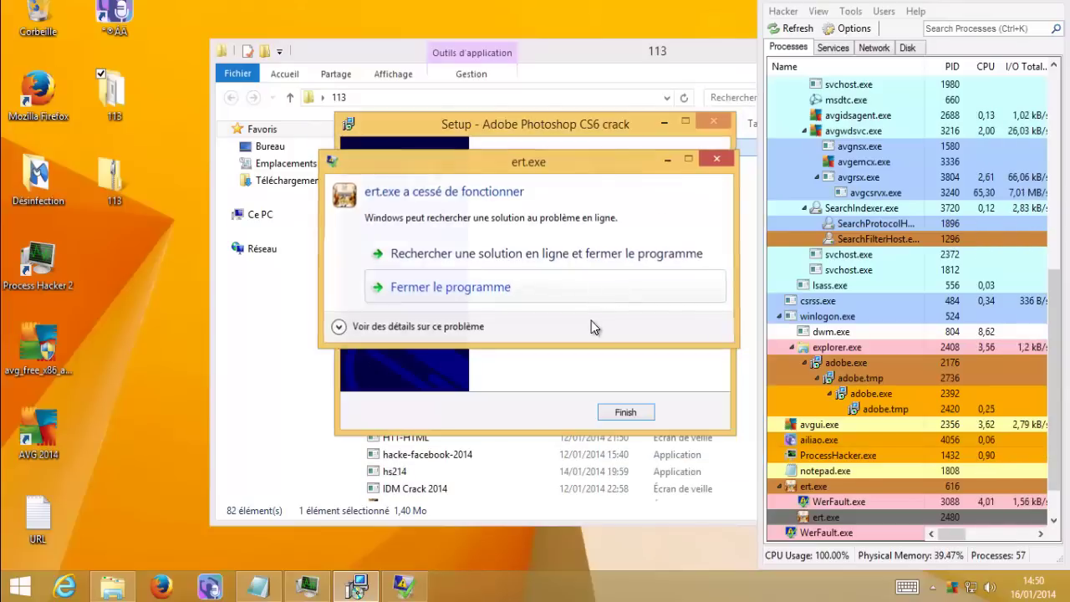
pyautogui.click(540, 267)
pyautogui.click(540, 286)
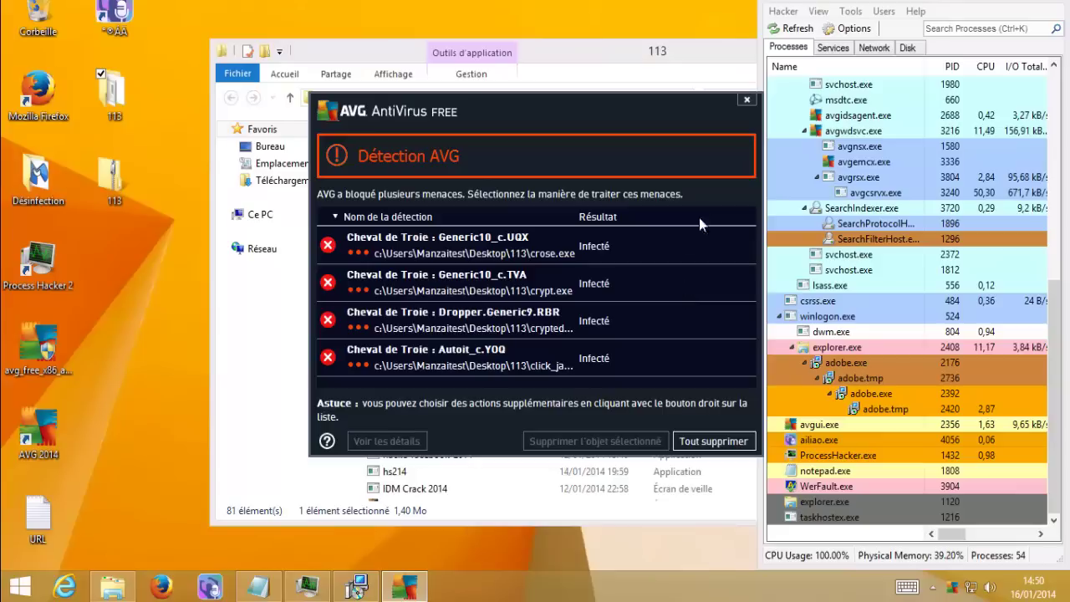
pyautogui.click(747, 101)
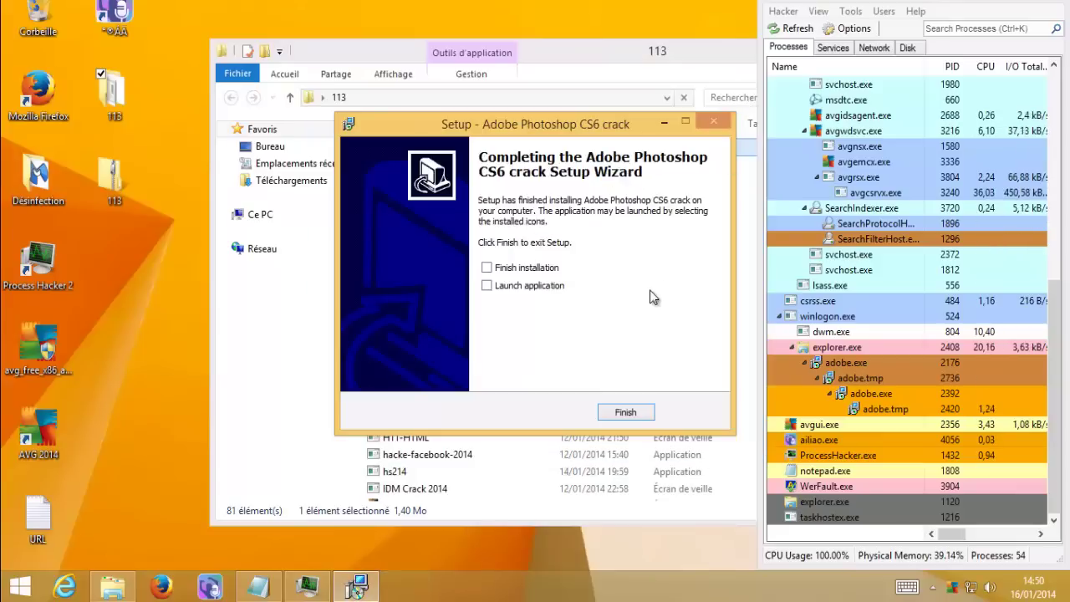
pyautogui.click(626, 412)
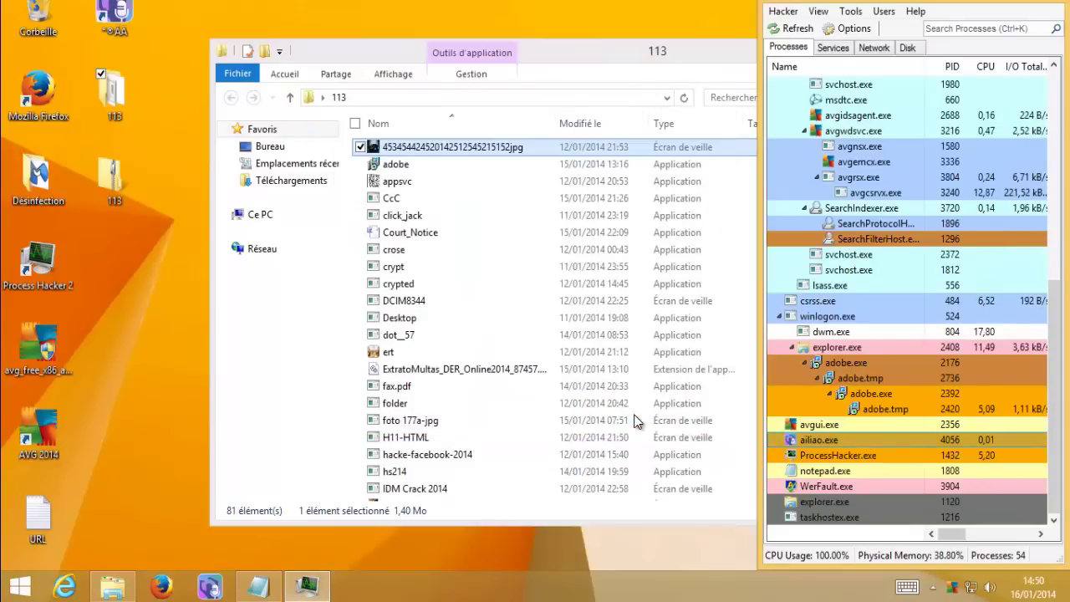
# Run the appsvc sample from the 113 folder, check its process in Process Hacker, and return to the folder.
pyautogui.doubleClick(404, 186)
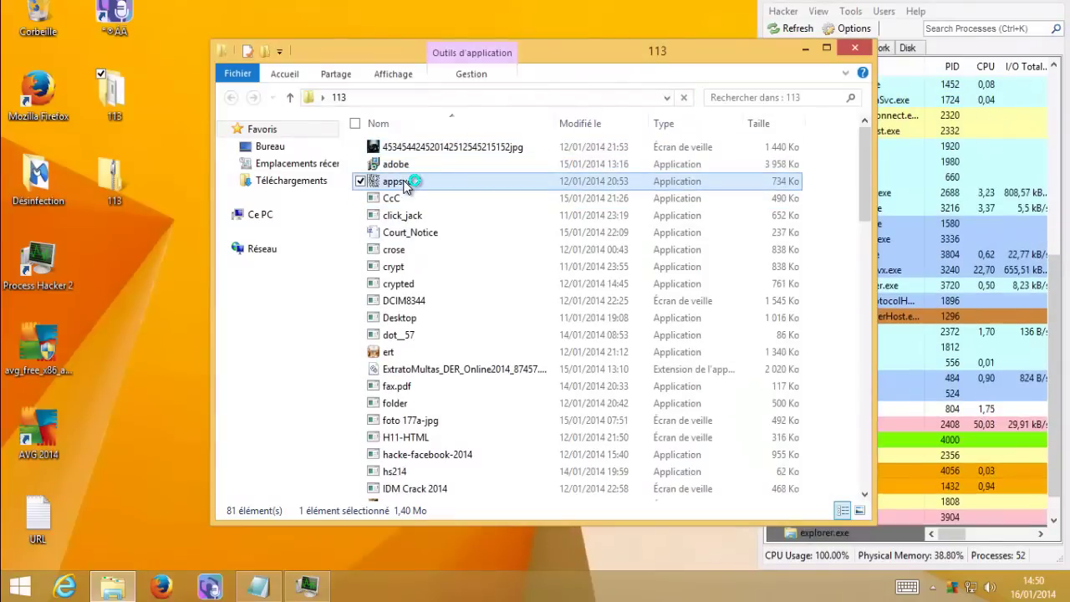
pyautogui.click(960, 435)
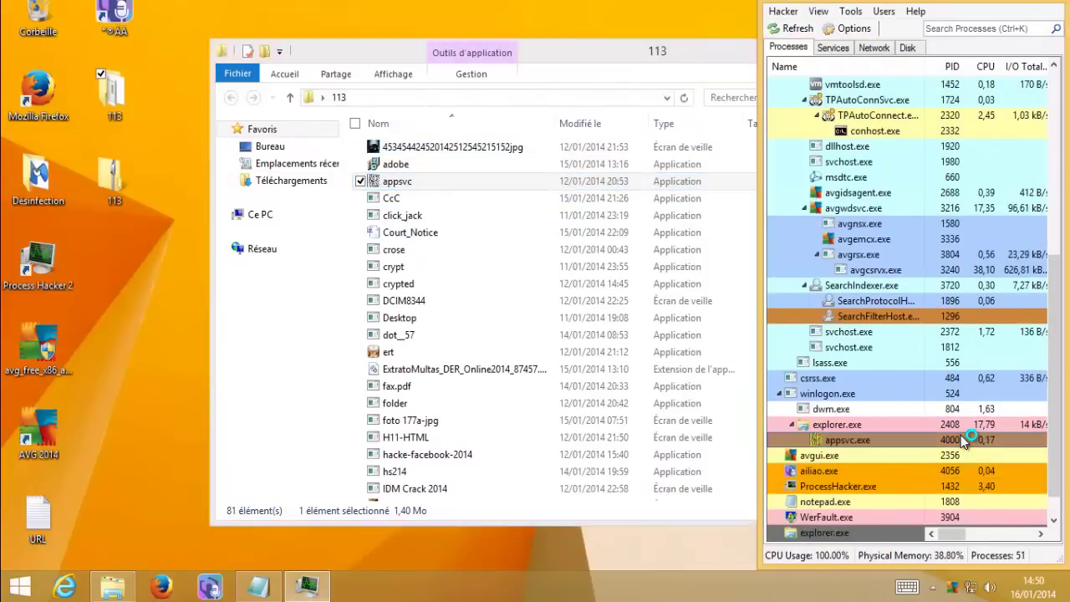
pyautogui.click(630, 70)
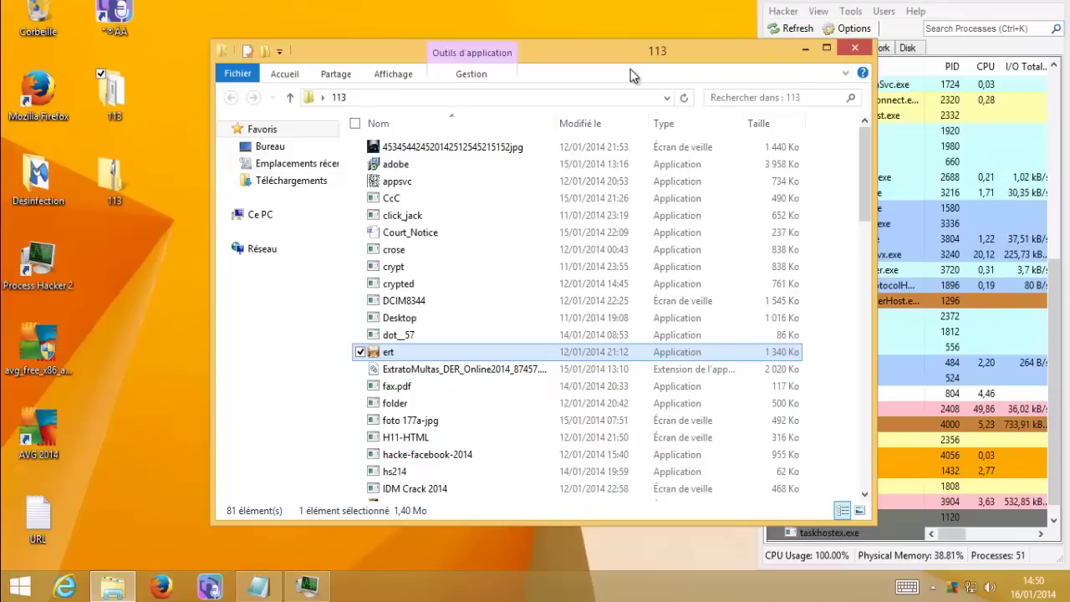
# Try the ExtratoMultas_DER_Online2014 file and run the image sample in the 113 folder.
pyautogui.click(437, 370)
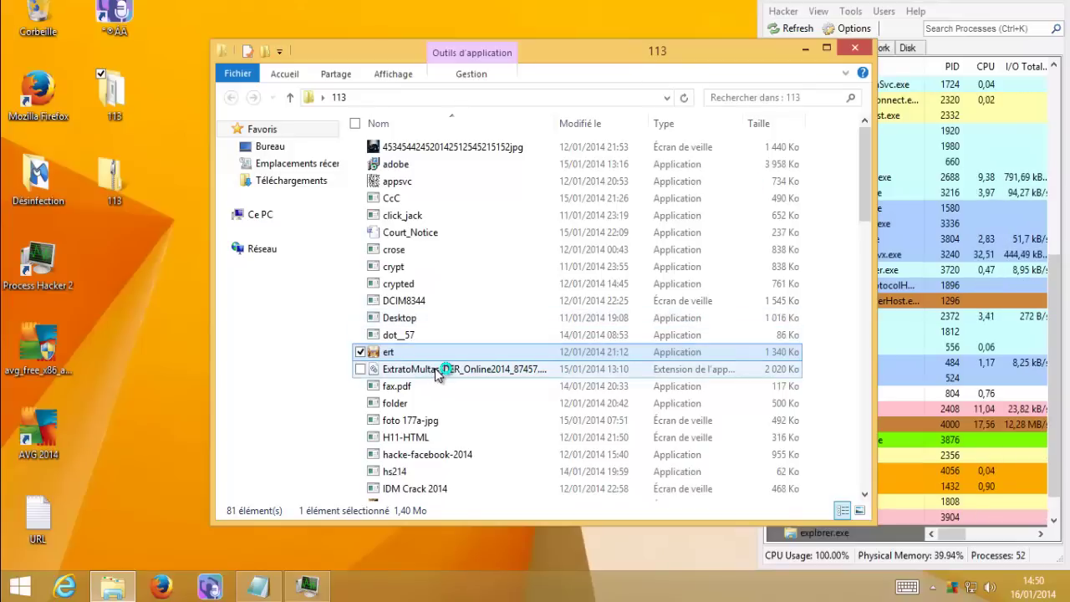
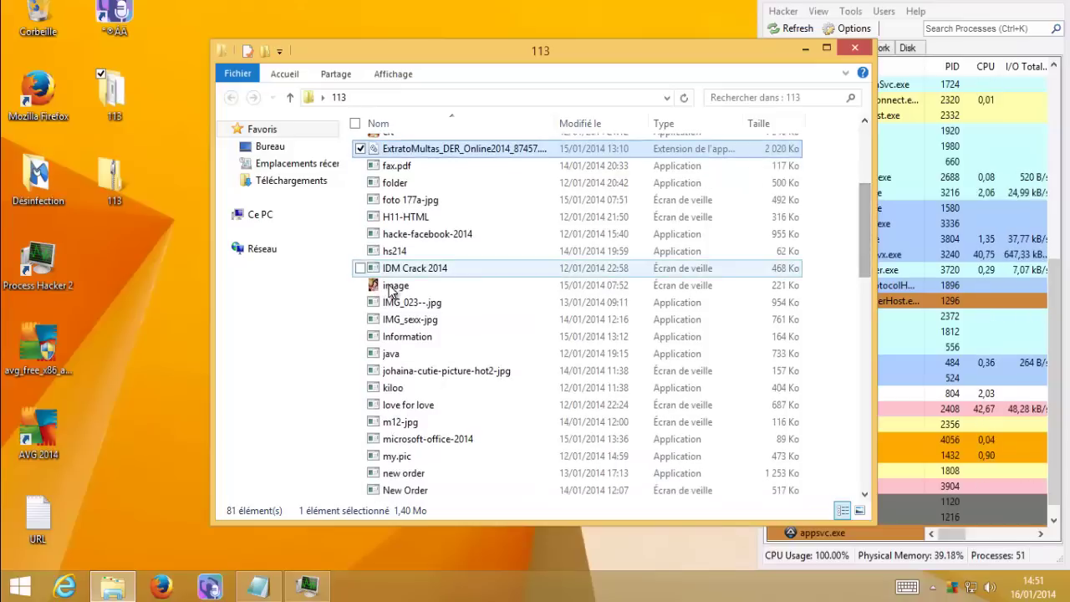
pyautogui.click(395, 290)
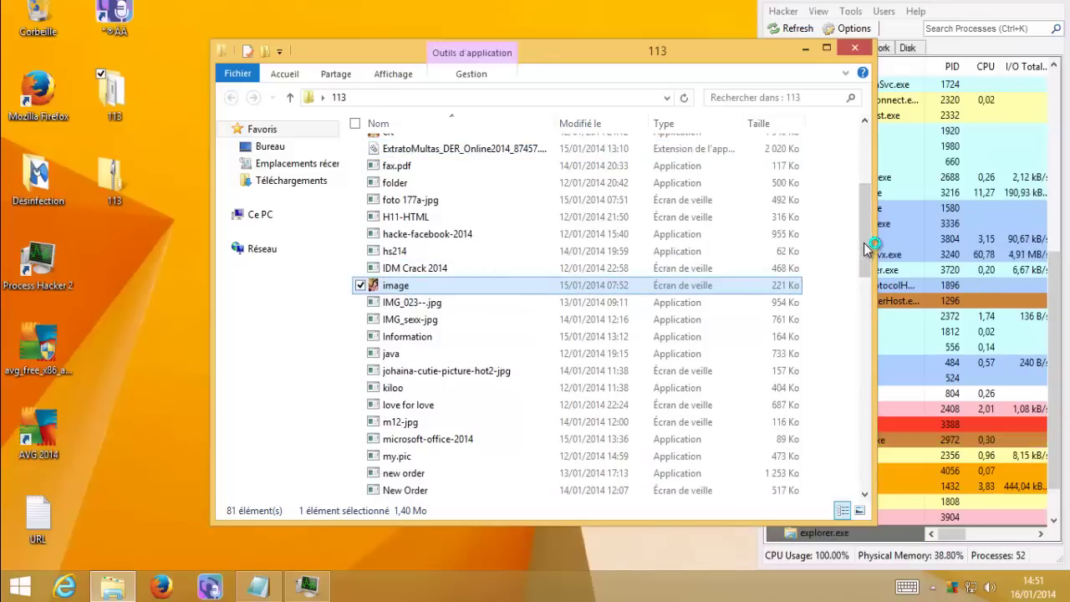
# Try to run the NFe_PDF sample further down the 113 folder, cancelling the .NET Framework 3.5 installation prompt.
pyautogui.scroll(-2, 866, 280)
pyautogui.scroll(-1, 863, 277)
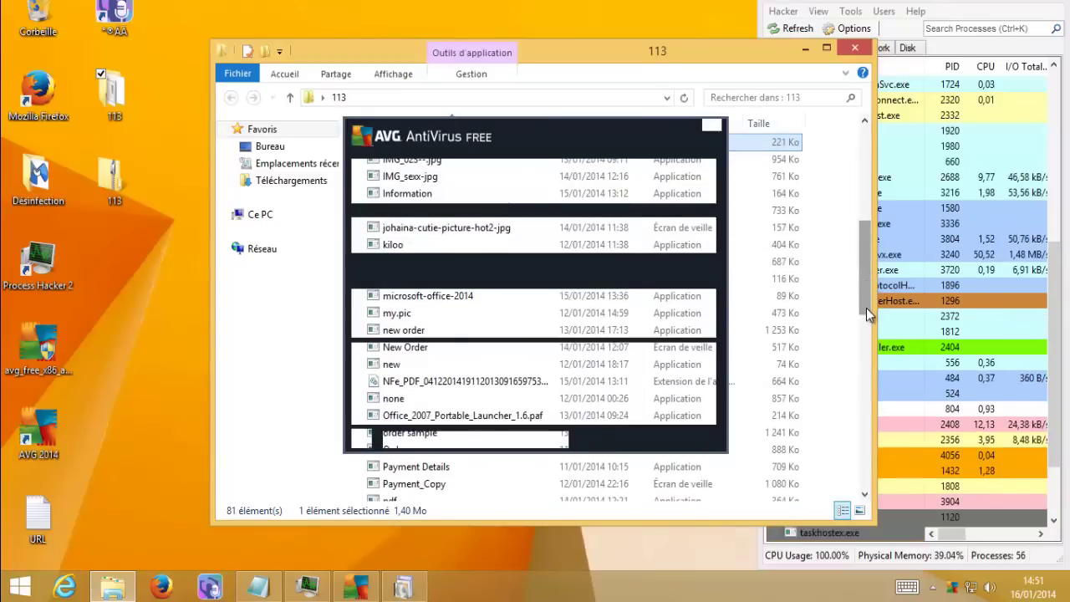
pyautogui.moveTo(866, 308); pyautogui.dragTo(866, 316)
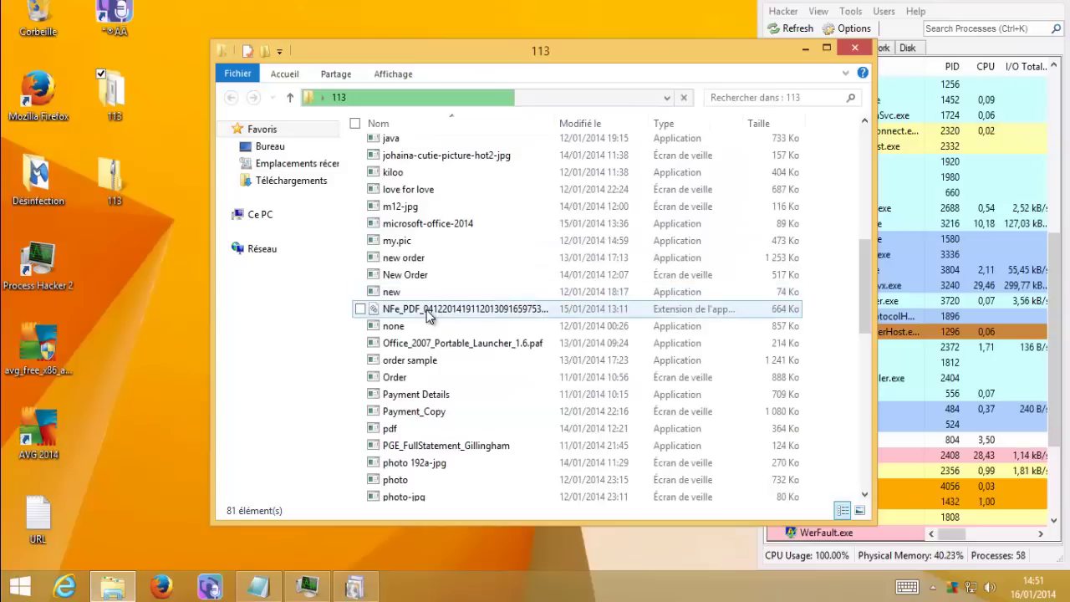
pyautogui.click(428, 310)
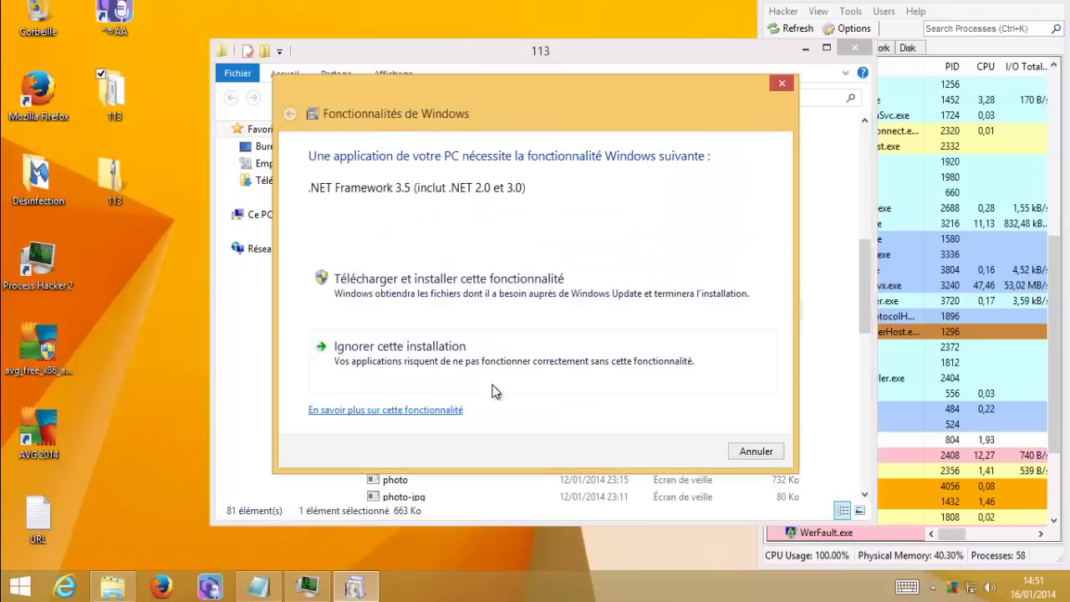
pyautogui.click(753, 451)
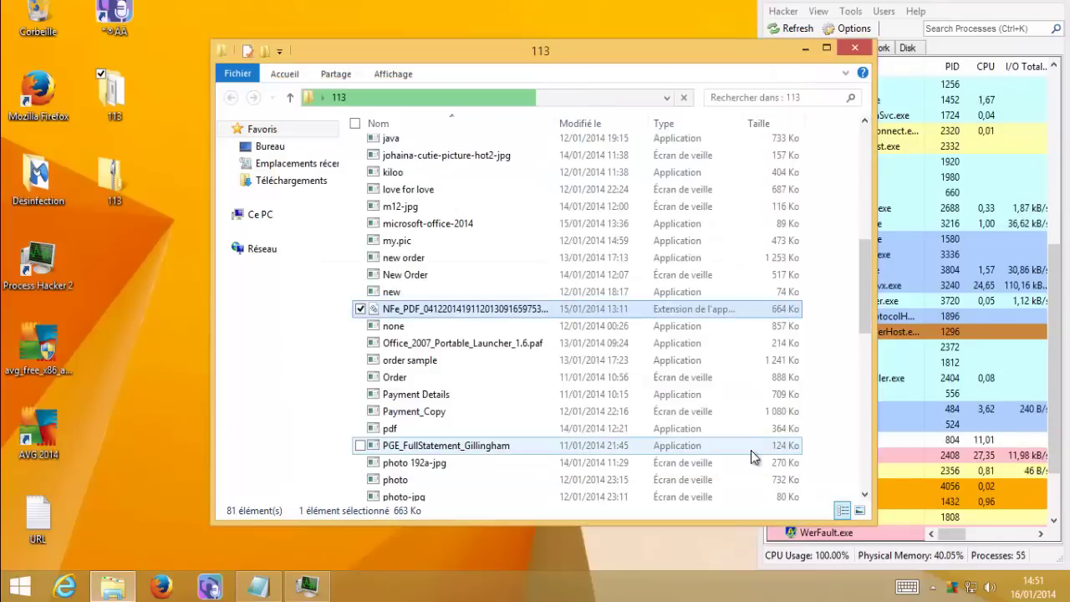
pyautogui.click(471, 310)
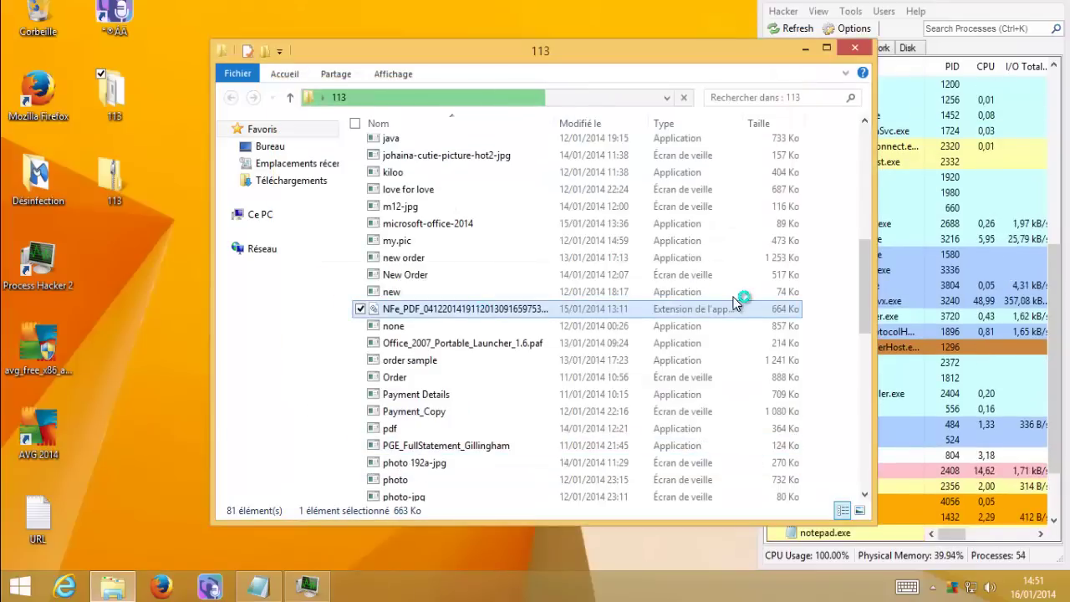
# Try to run the Order and Payment Details samples in the 113 folder.
pyautogui.moveTo(866, 267); pyautogui.dragTo(861, 371)
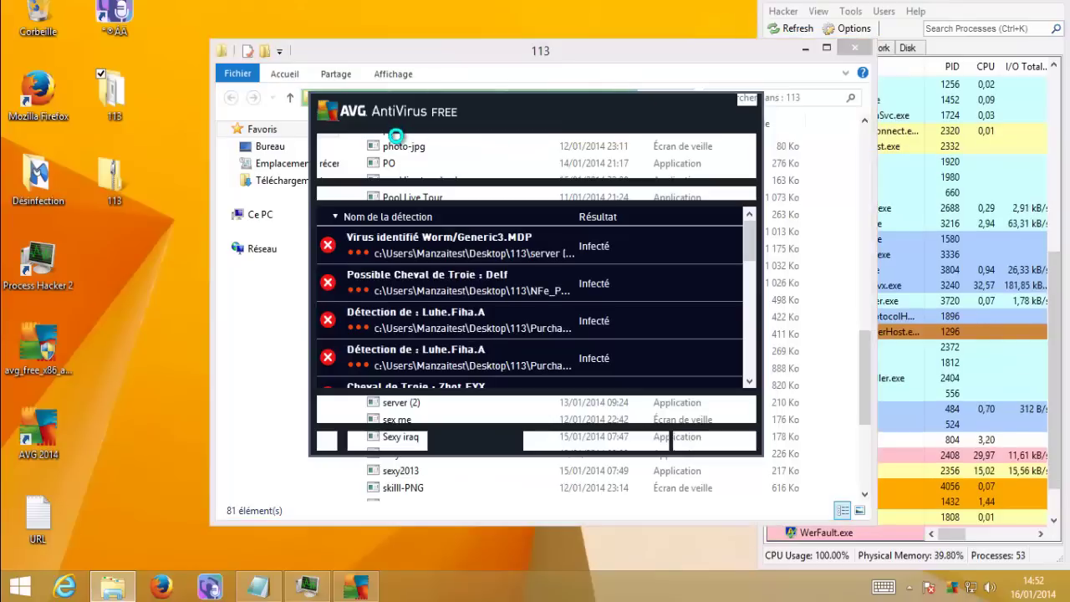
pyautogui.moveTo(867, 372); pyautogui.dragTo(862, 269)
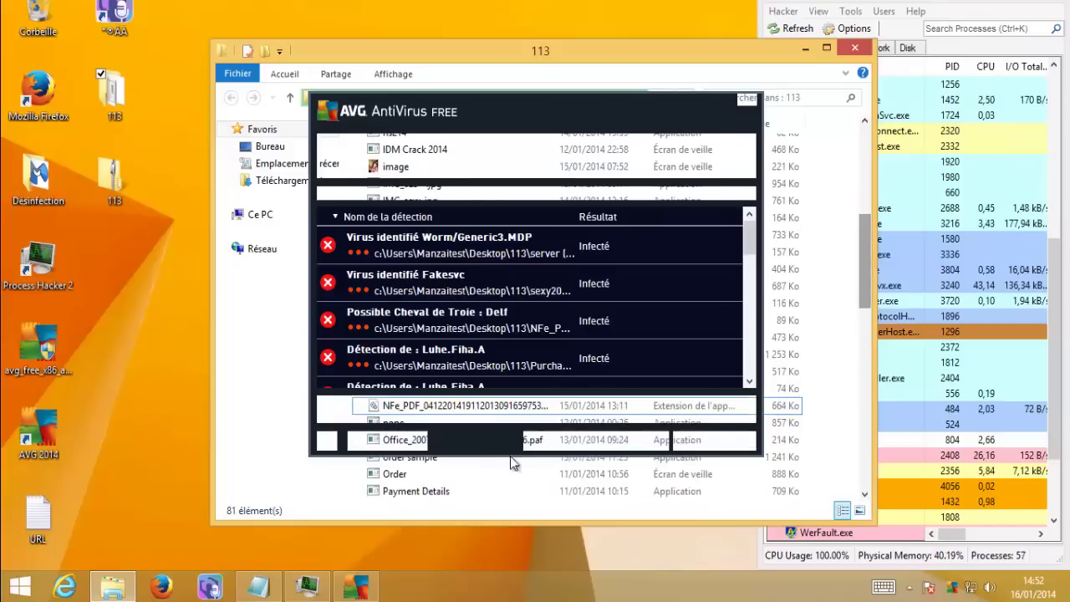
pyautogui.click(399, 476)
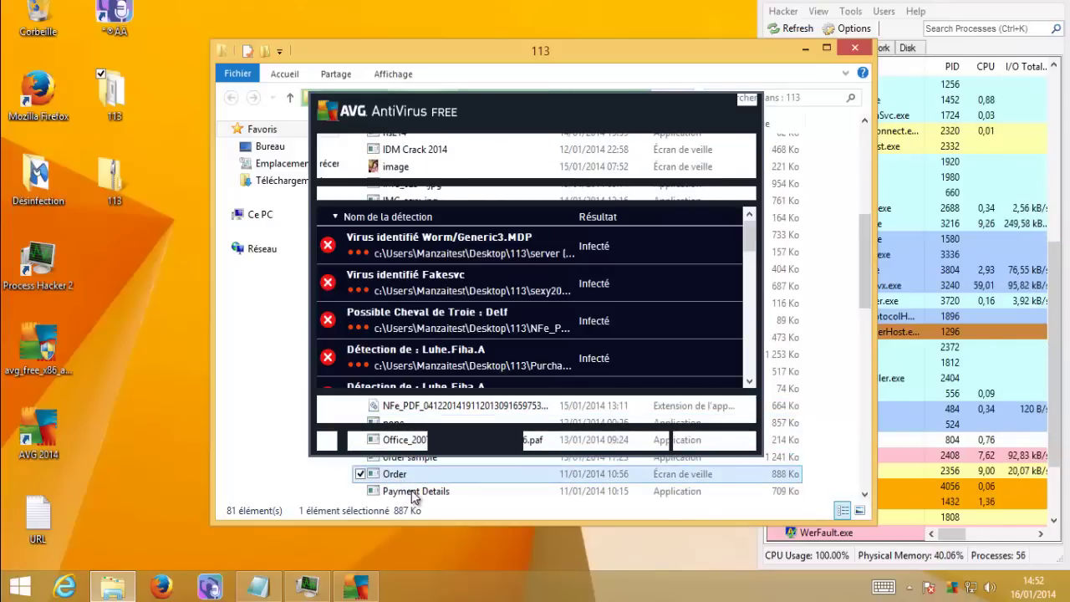
pyautogui.click(415, 491)
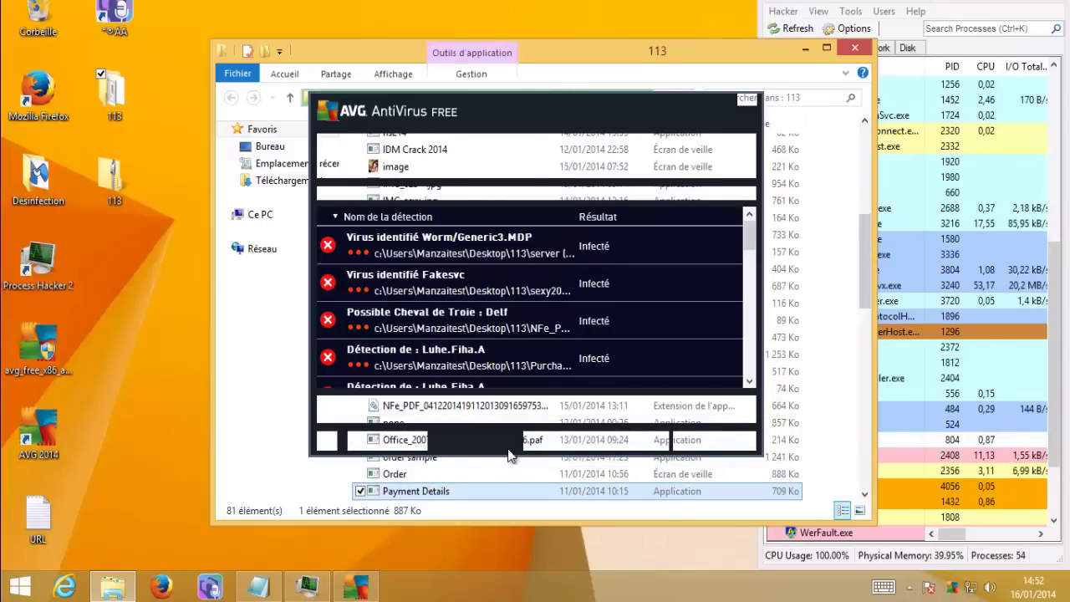
# Examine the end of the running process list in Process Hacker for processes started by the samples.
pyautogui.click(1045, 454)
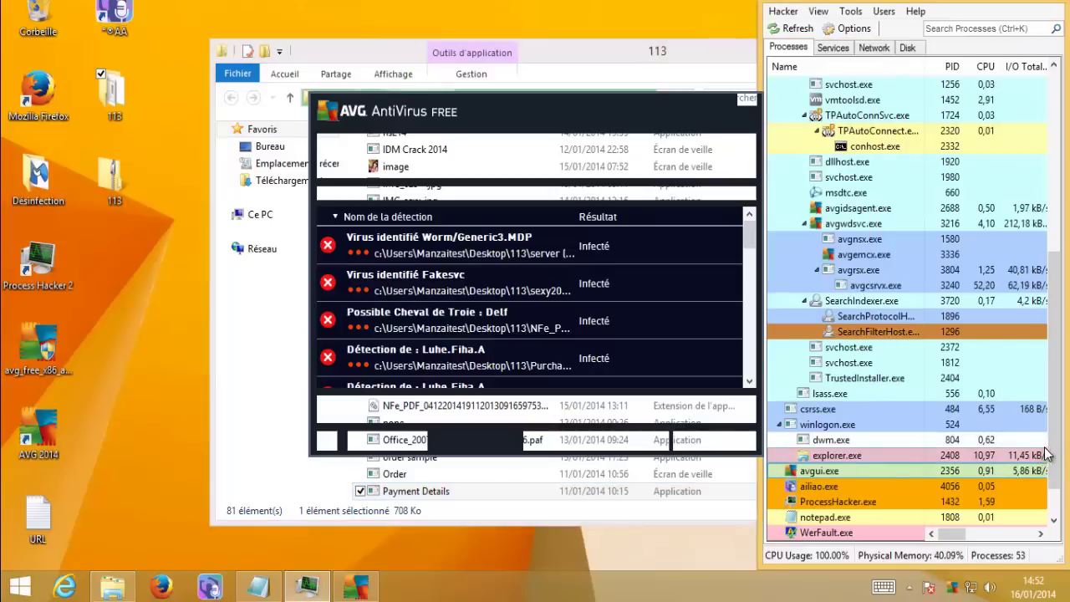
pyautogui.scroll(-1, 1055, 474)
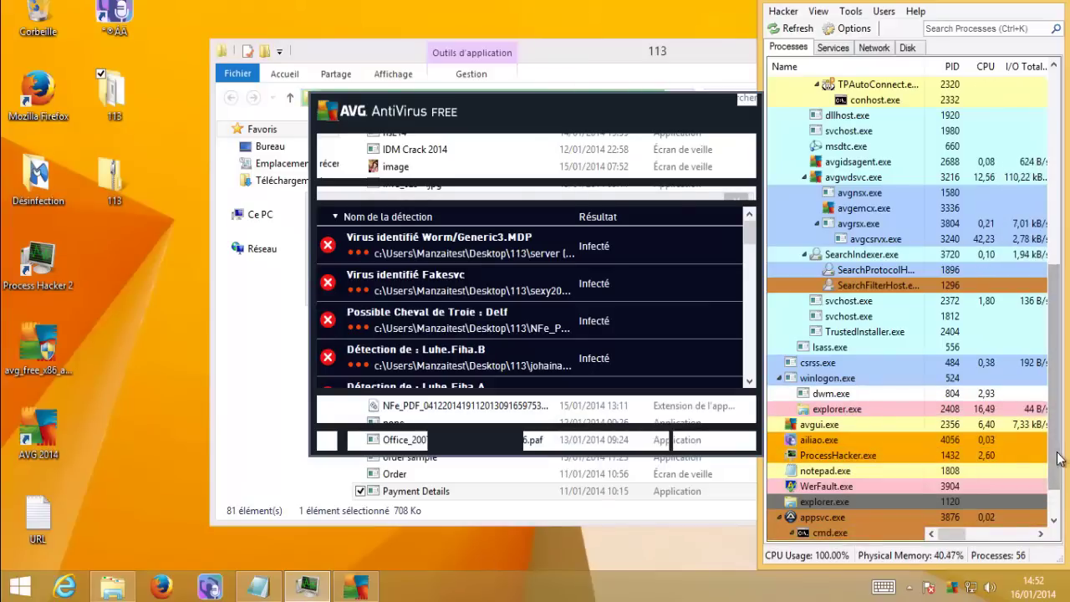
pyautogui.scroll(-1, 1057, 489)
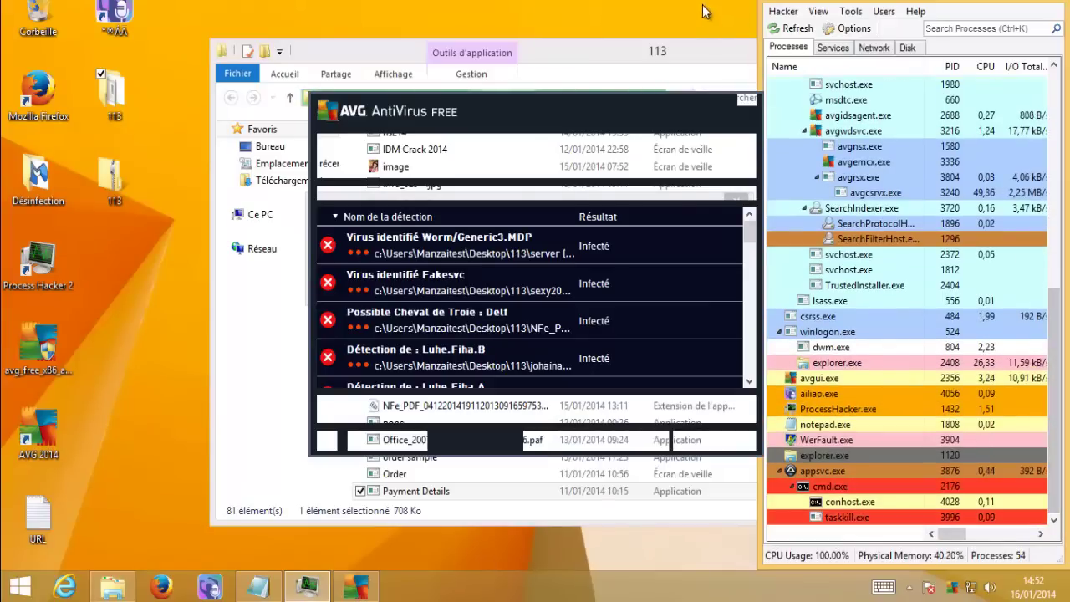